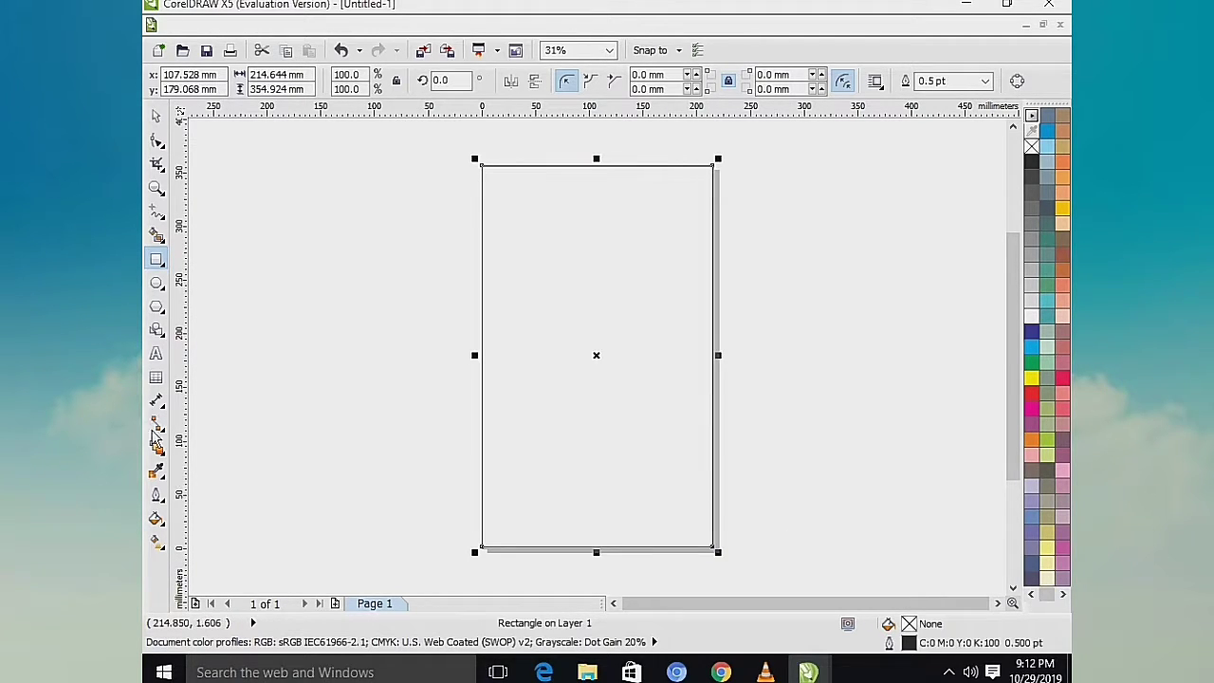
Step: Apply a fountain fill to the page-sized rectangle using the Baby preset, a conical blend at 90 degrees
click(168, 531)
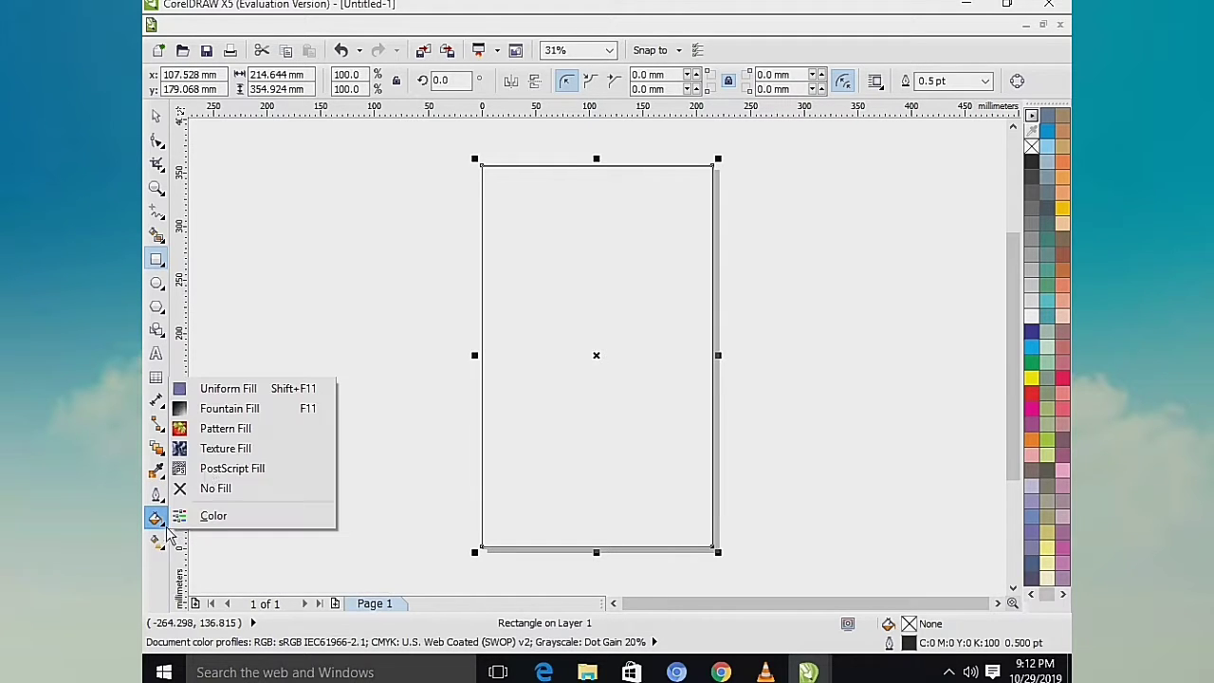
click(234, 416)
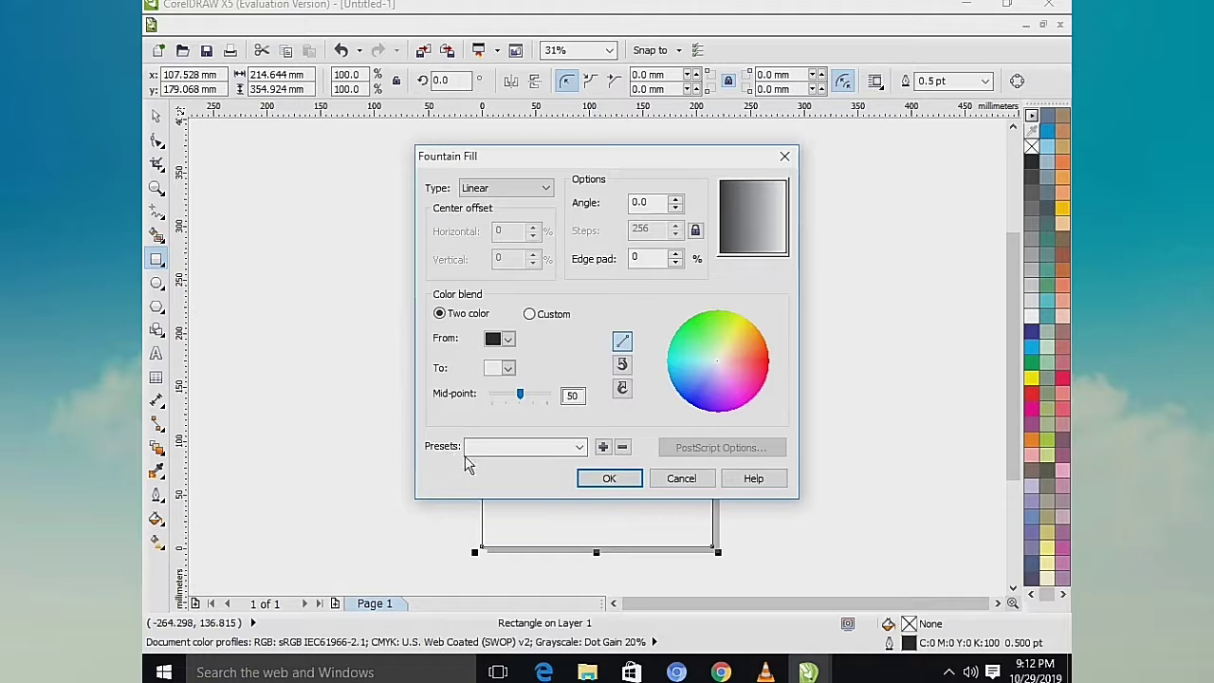
click(579, 446)
click(511, 101)
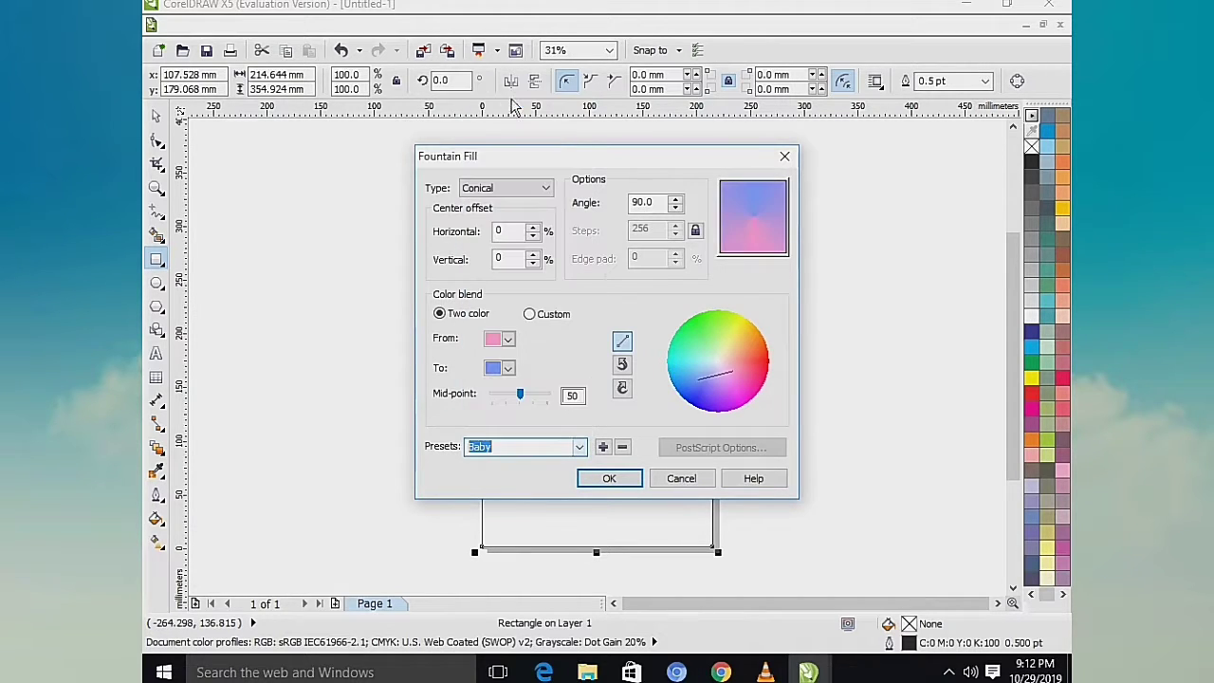
click(610, 478)
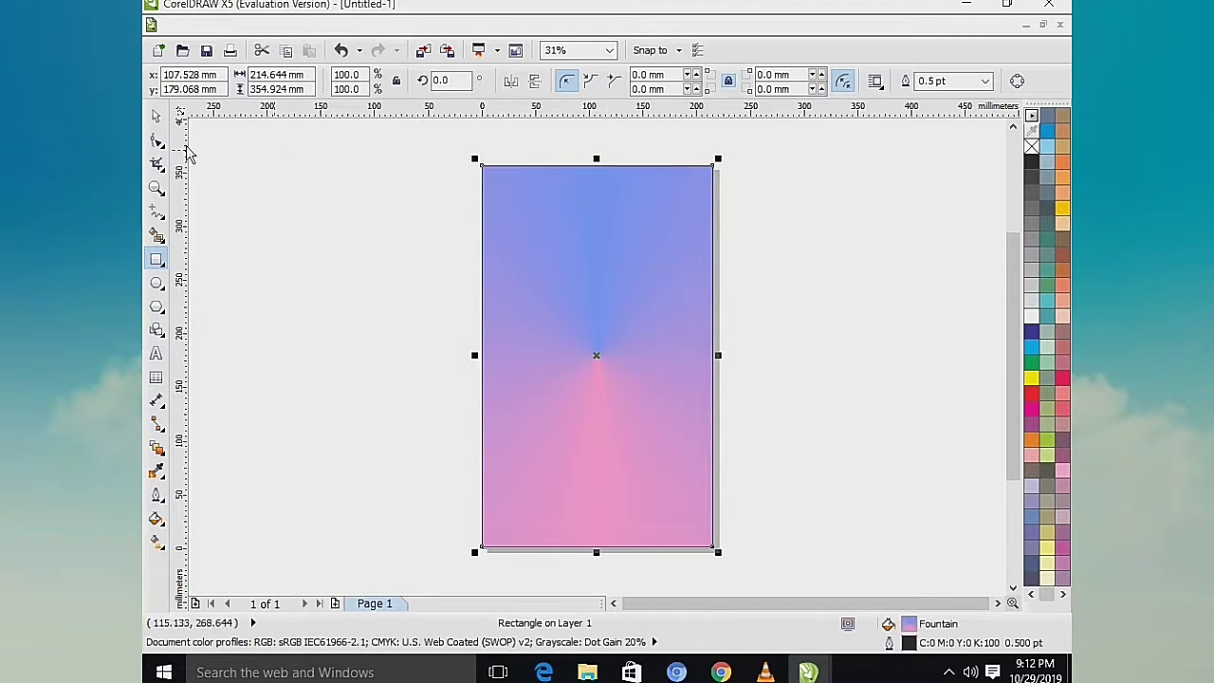
Step: Add the artistic text "50" beside the page and enlarge it to about 74 x 50 mm
click(157, 357)
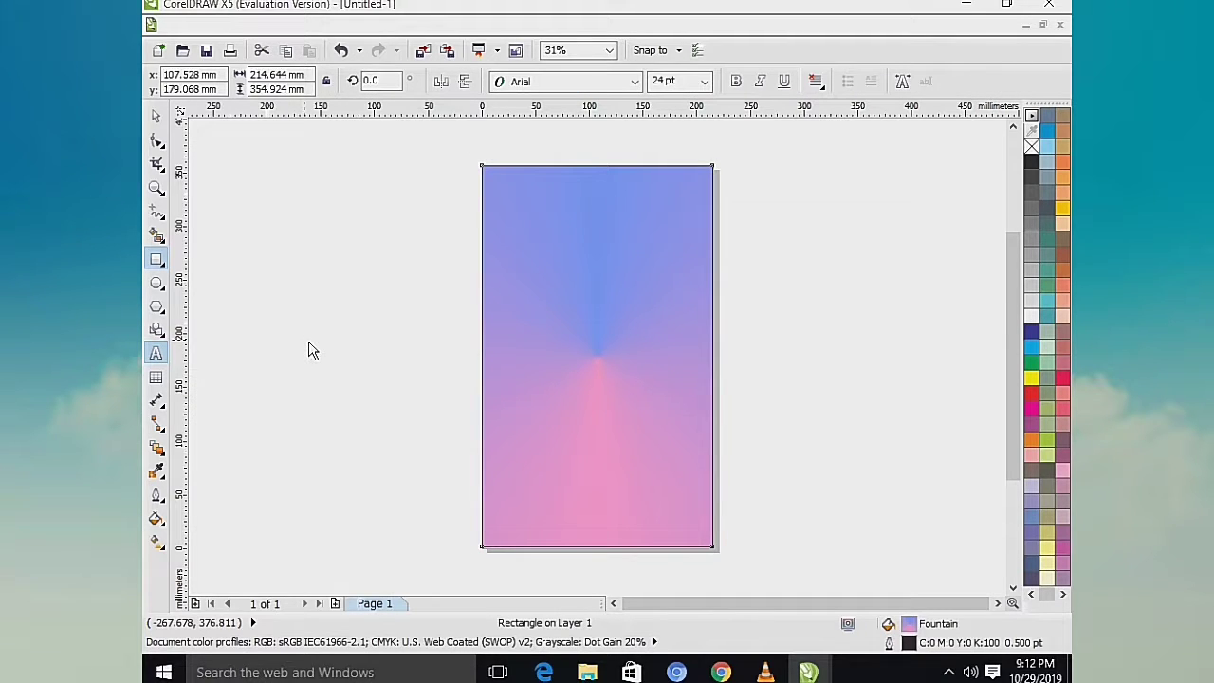
click(316, 351)
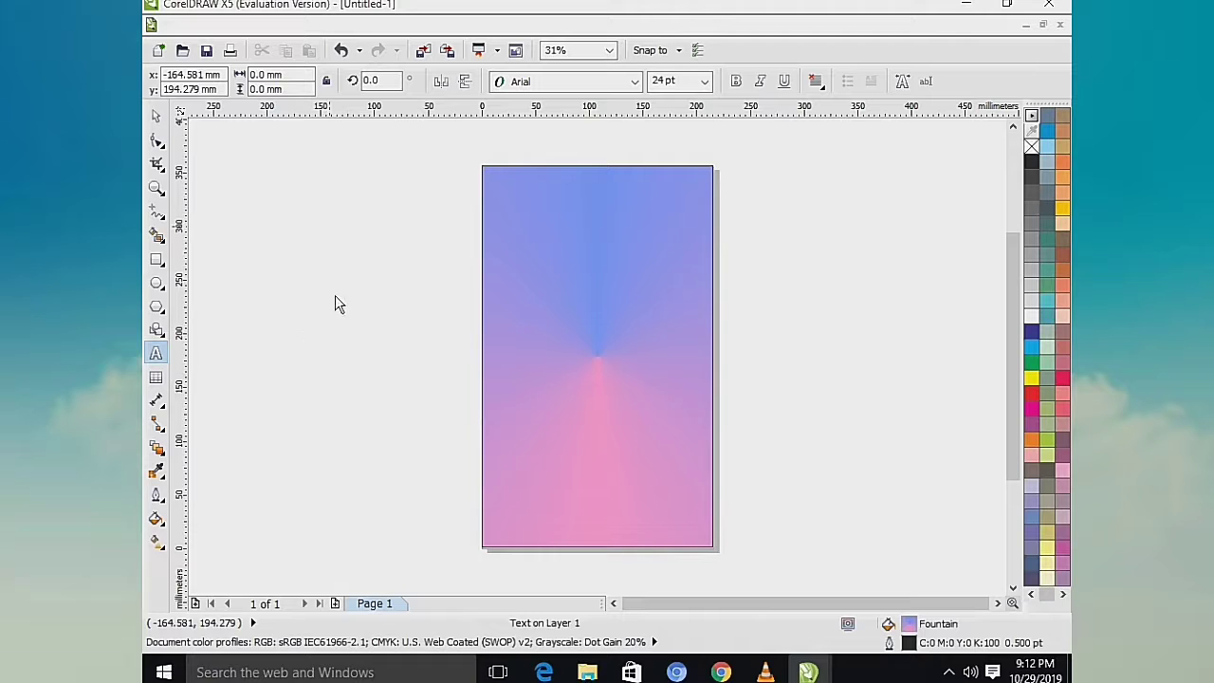
text(50)
key(Escape)
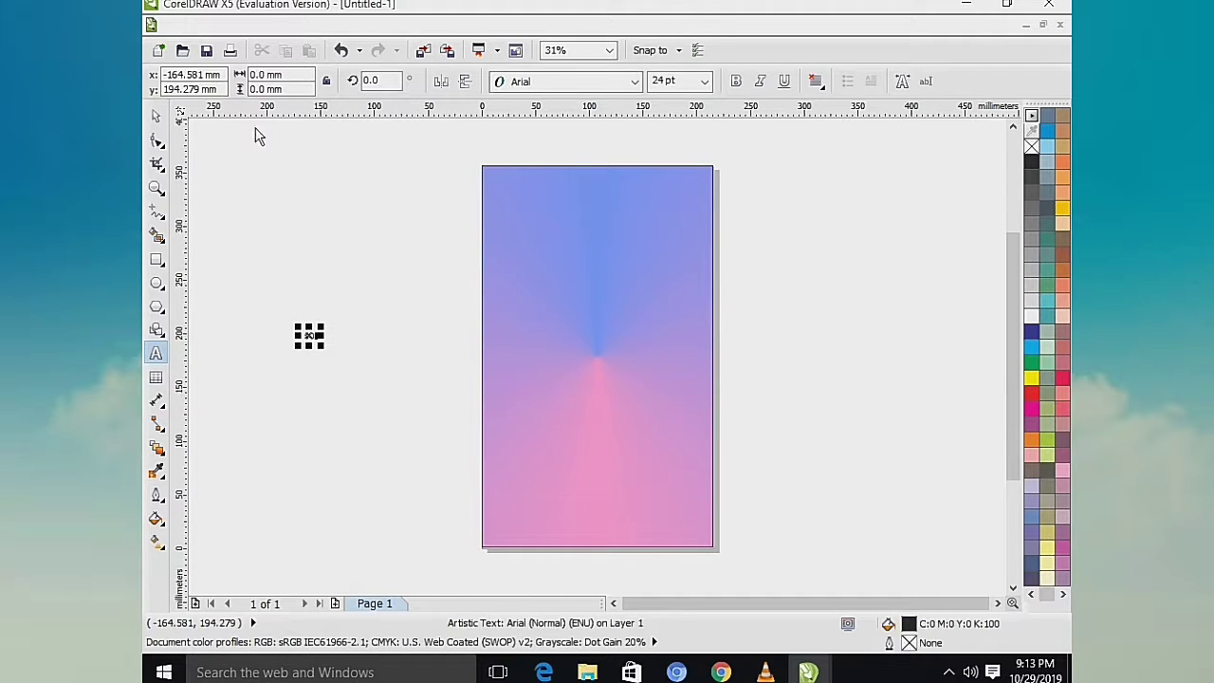
key(space)
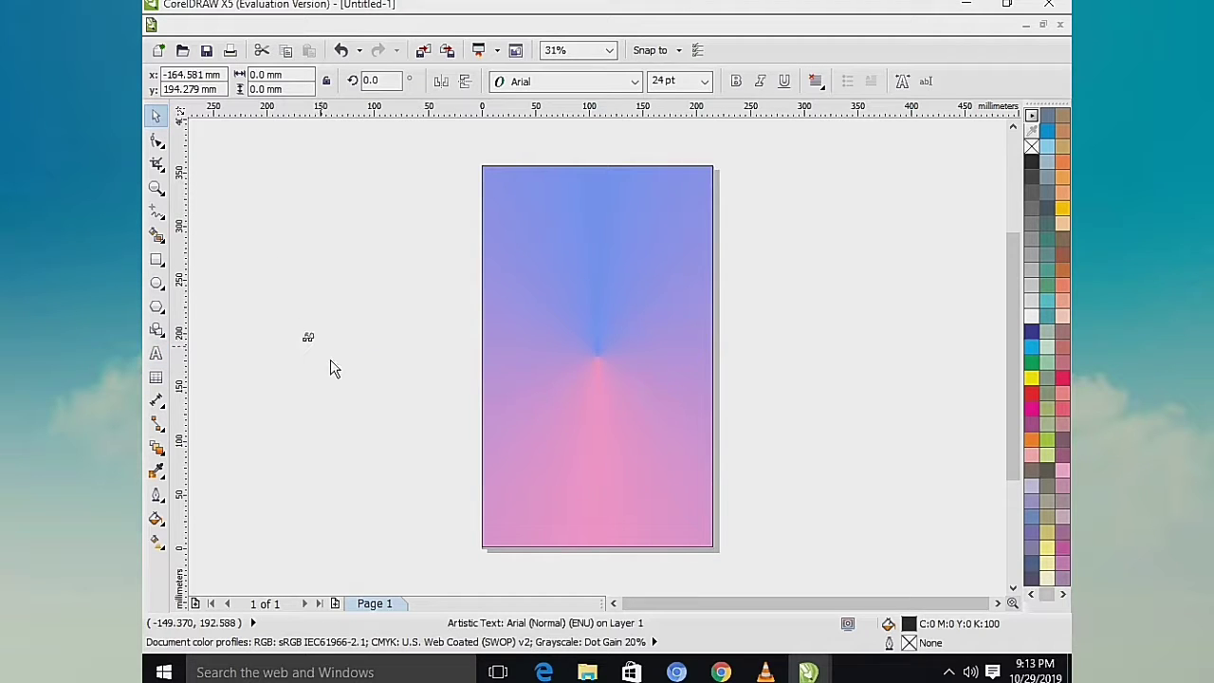
drag(365, 410, 394, 436)
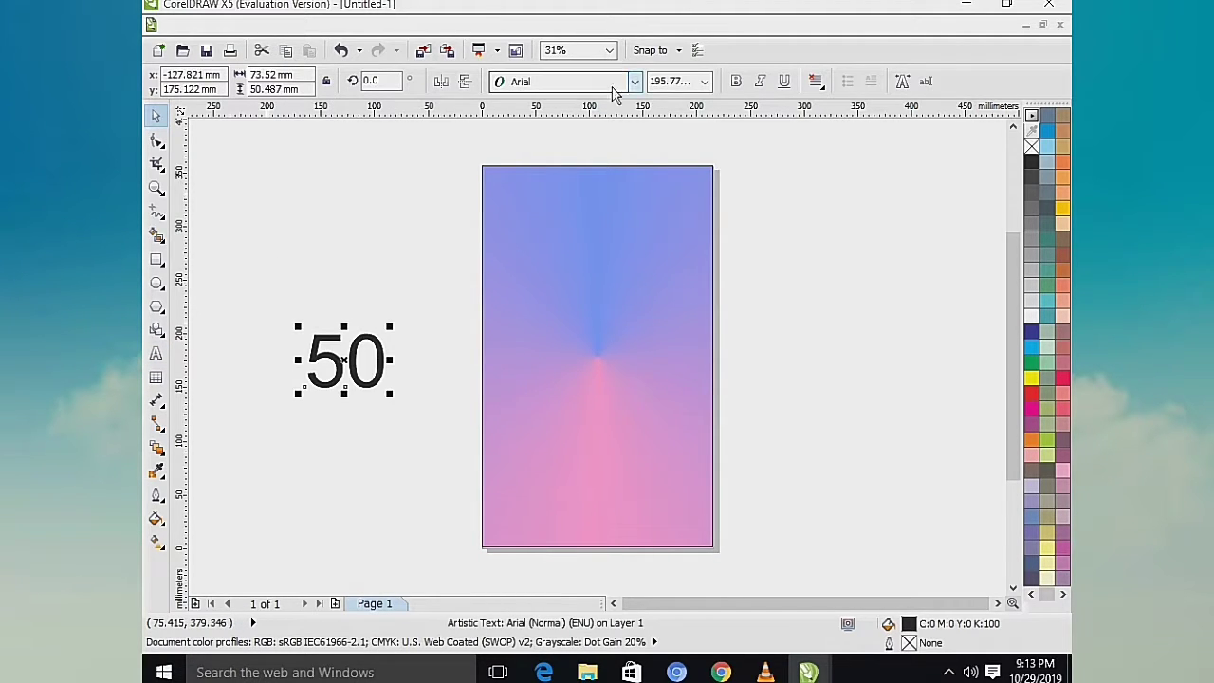
Step: Set the font of the "50" text to Crush47 and move it onto the upper part of the page
click(634, 83)
click(617, 130)
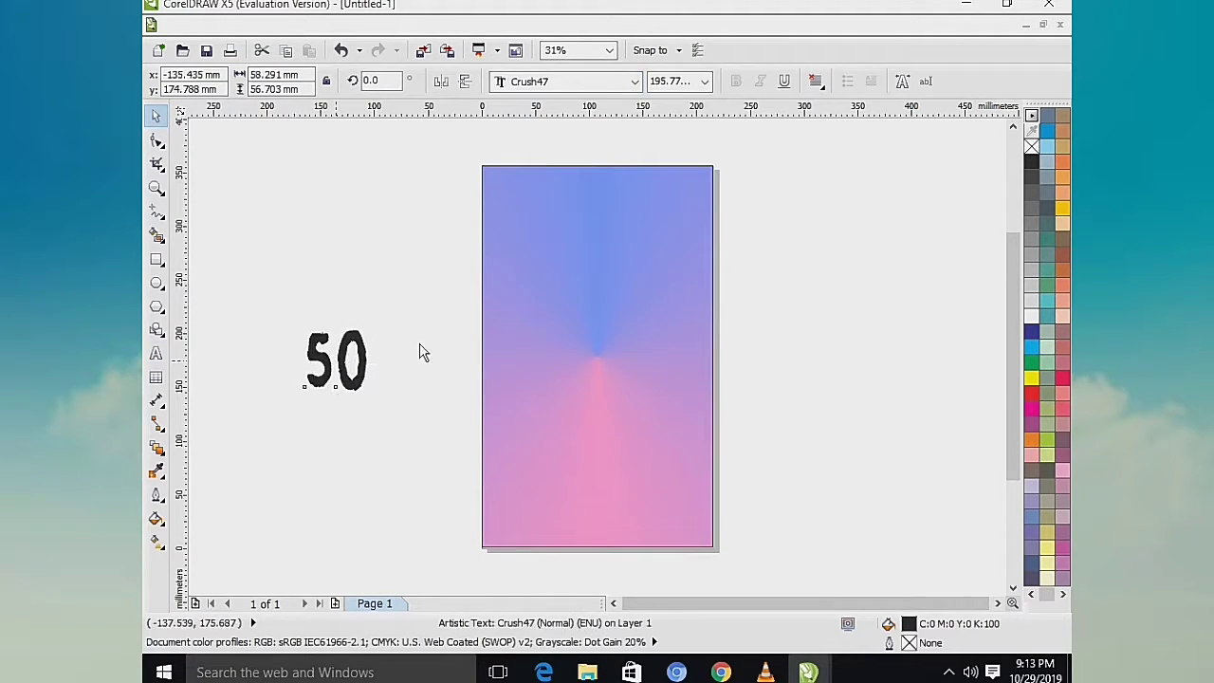
drag(350, 369, 612, 239)
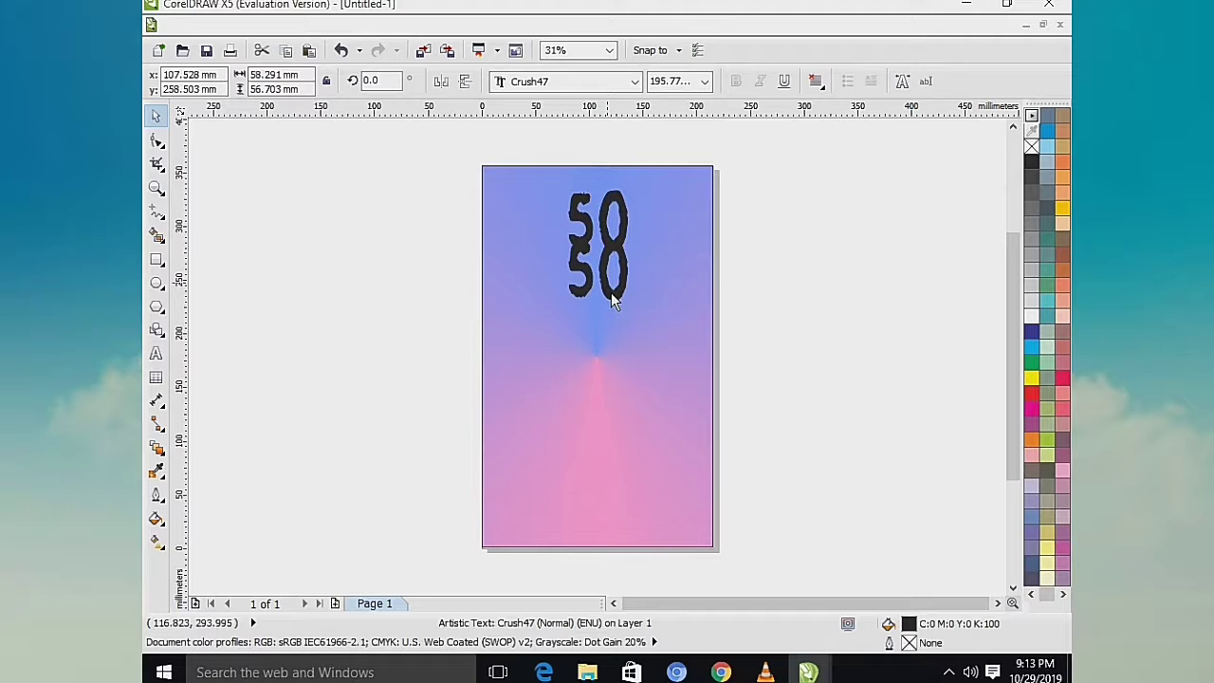
Step: Give "50" a shadow: fill the upper copy dark grey, overlay the lower copy slightly offset, and fill that copy white
key(Down)
key(Down)
key(Down)
click(605, 223)
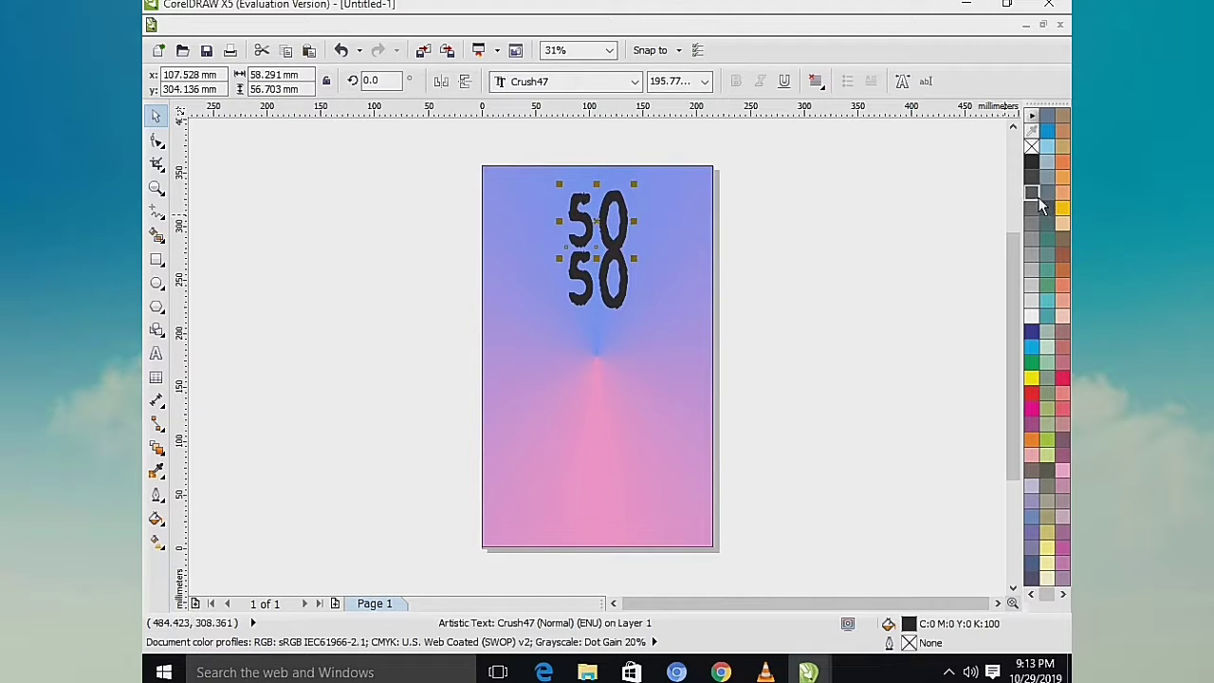
click(1040, 201)
drag(624, 271, 623, 229)
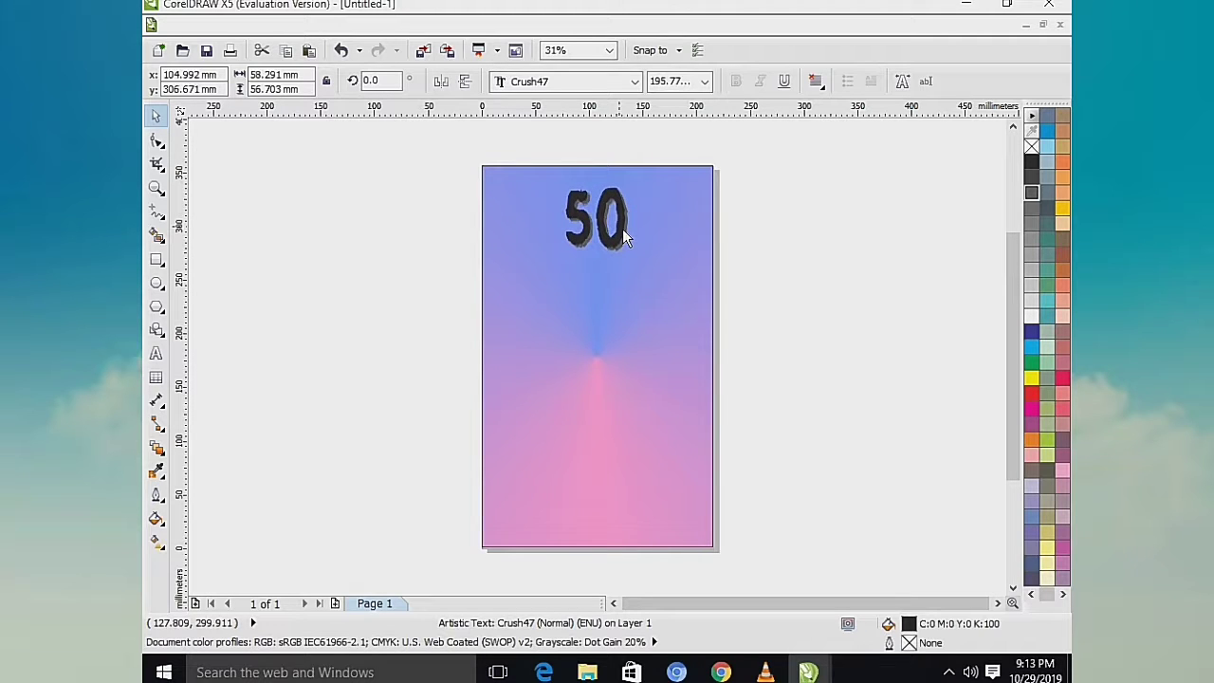
click(1032, 316)
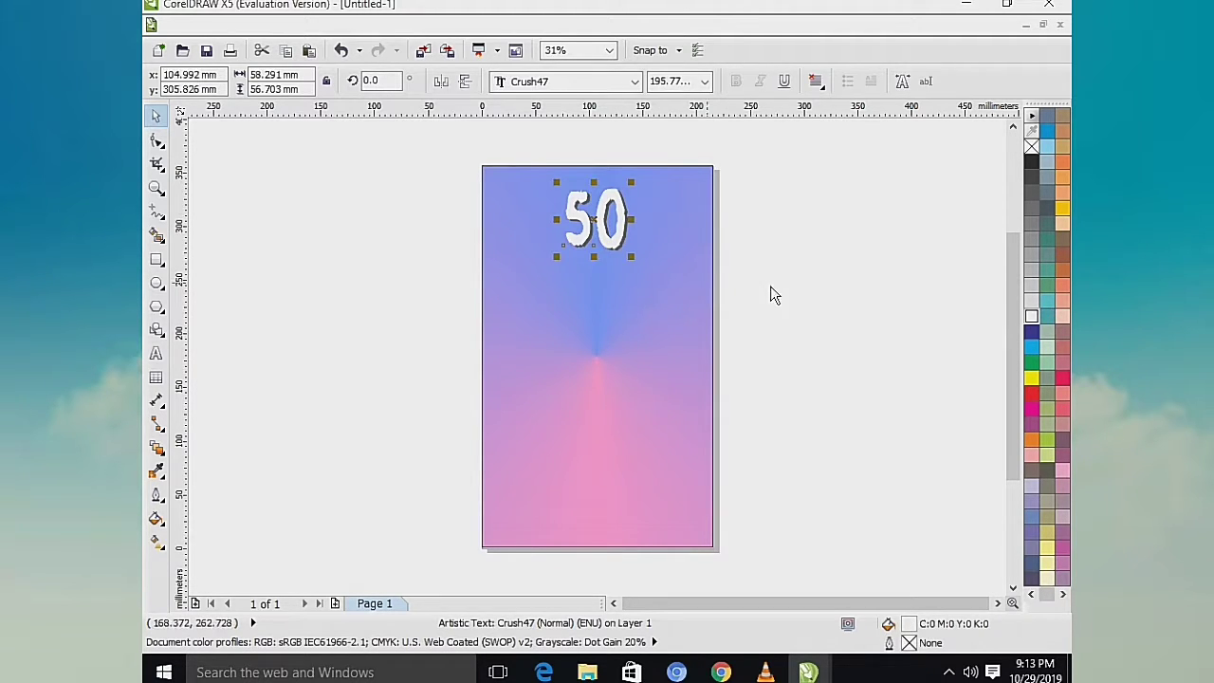
Step: Add the text "th" as a separate artistic text object
key(Escape)
key(F8)
click(326, 304)
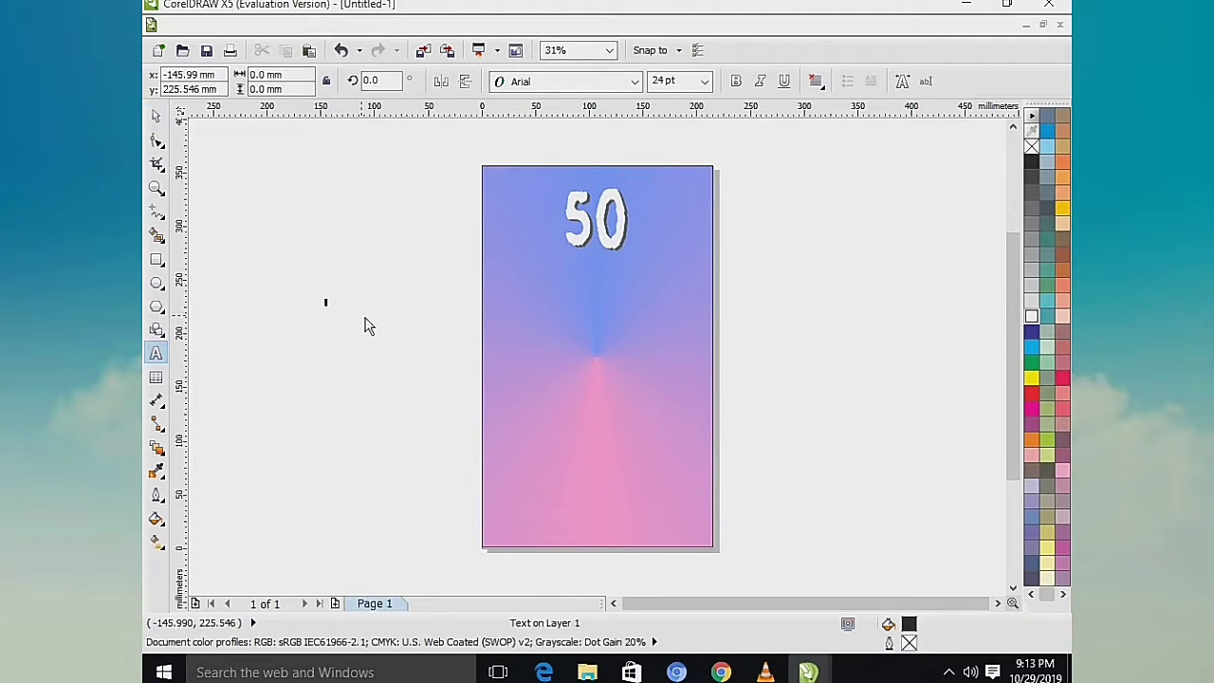
text(th)
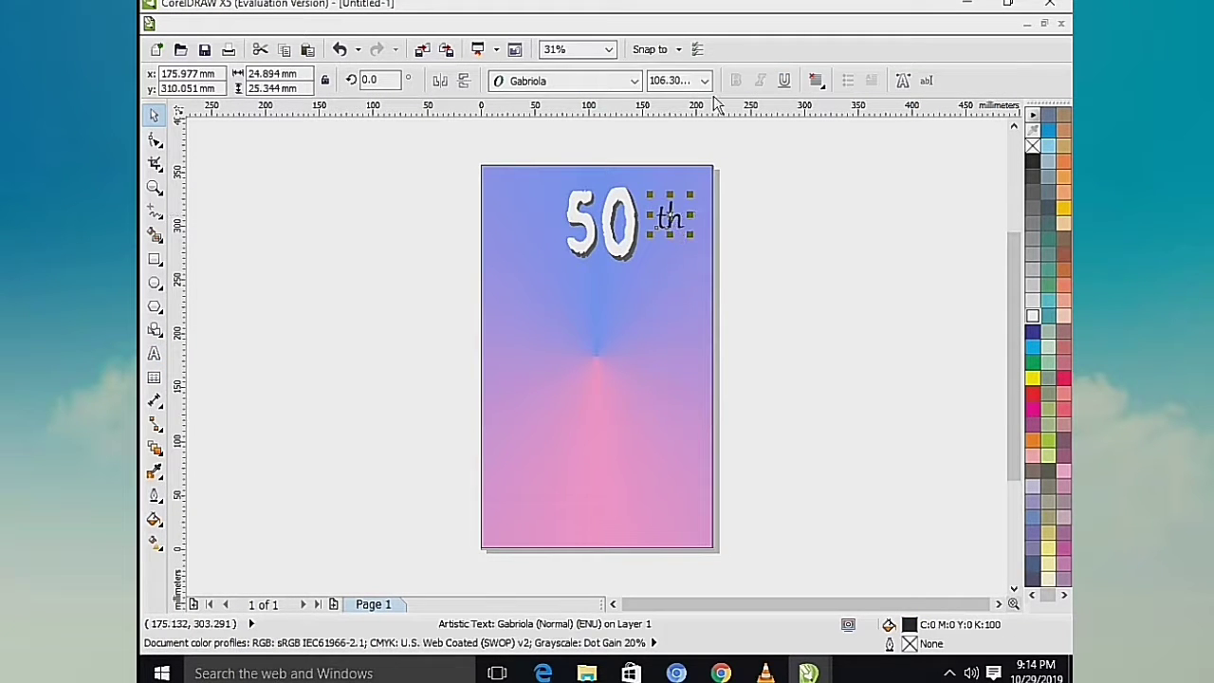
Step: Style "th" as white text with a grey shadow copy behind it, as a superscript to "50"
click(1033, 317)
mouse_move(673, 219)
mouse_down()
mouse_move(671, 254)
mouse_move(658, 199)
mouse_move(683, 218)
mouse_move(659, 219)
mouse_move(666, 226)
mouse_move(673, 209)
mouse_up()
click(675, 224)
click(1034, 207)
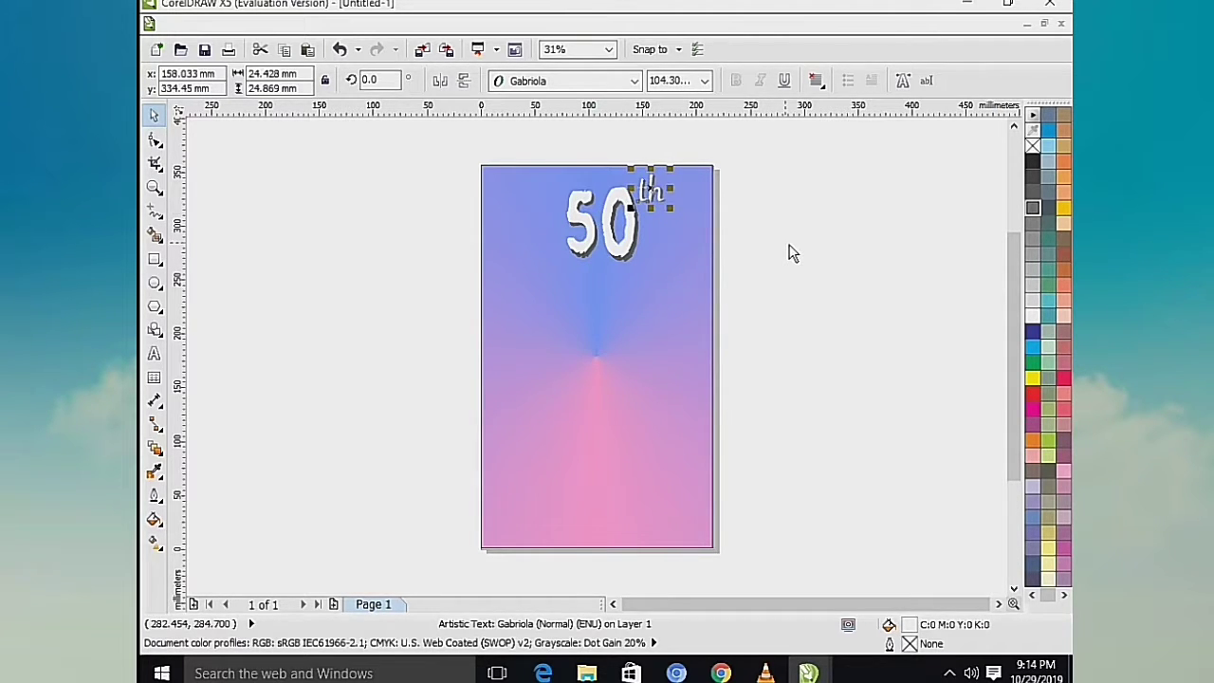
Step: Add the artistic text "SMANSA ATAMBUA" in the empty area beside the page
key(F8)
click(329, 310)
text(SMANSA AT)
key(BackSpace)
key(BackSpace)
text(ATA)
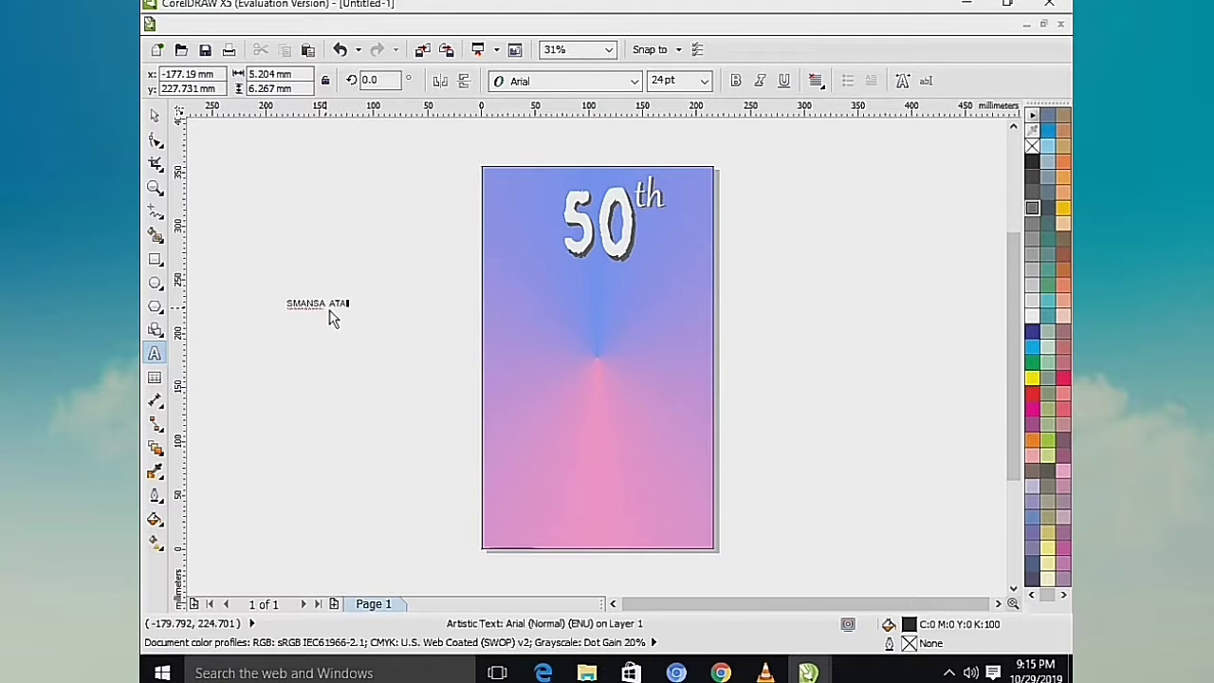
text(MBUA)
key(ctrl+space)
Step: Set the "SMANSA ATAMBUA" text to the Akbar font and enlarge it to about 150 mm wide
click(634, 81)
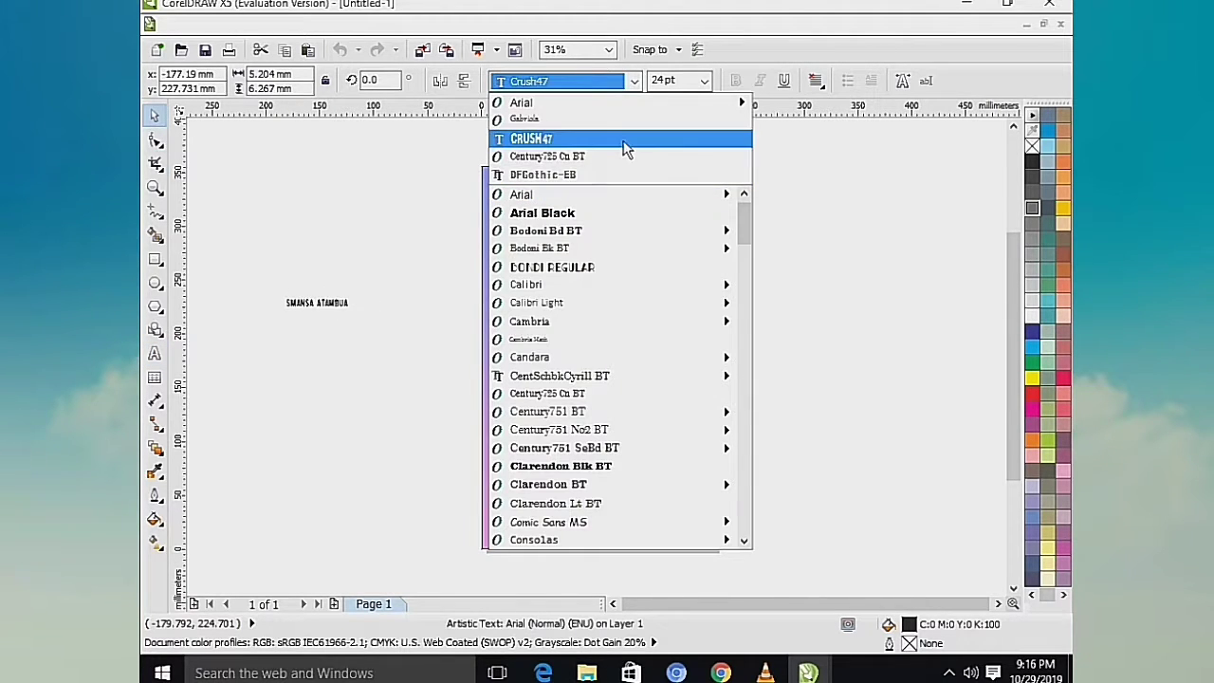
scroll(625, 197, up, 1)
click(625, 197)
drag(381, 316, 454, 441)
Step: Place two copies of "SMANSA ATAMBUA" on the page below "50" and fill the upper copy grey
drag(375, 310, 572, 306)
right_click(572, 307)
click(642, 282)
click(1033, 208)
Step: Fill the lower "SMANSA ATAMBUA" copy with dark red, C31 M100 Y100 K44
click(659, 308)
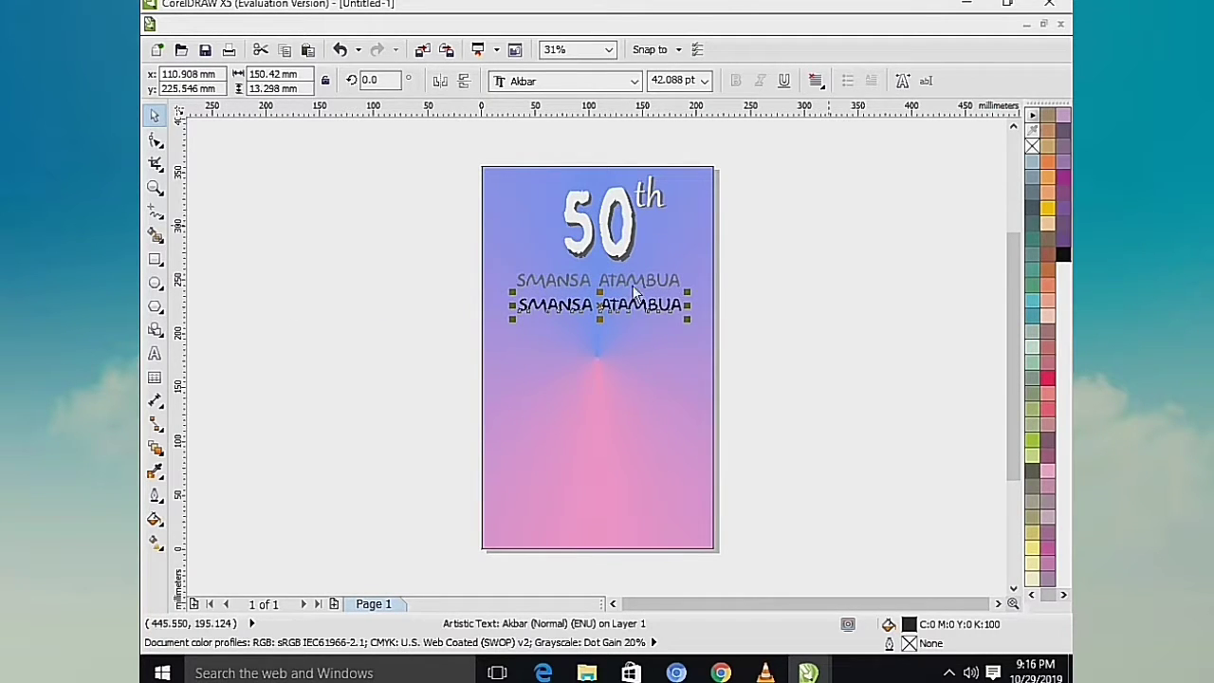
click(155, 519)
click(194, 515)
click(888, 231)
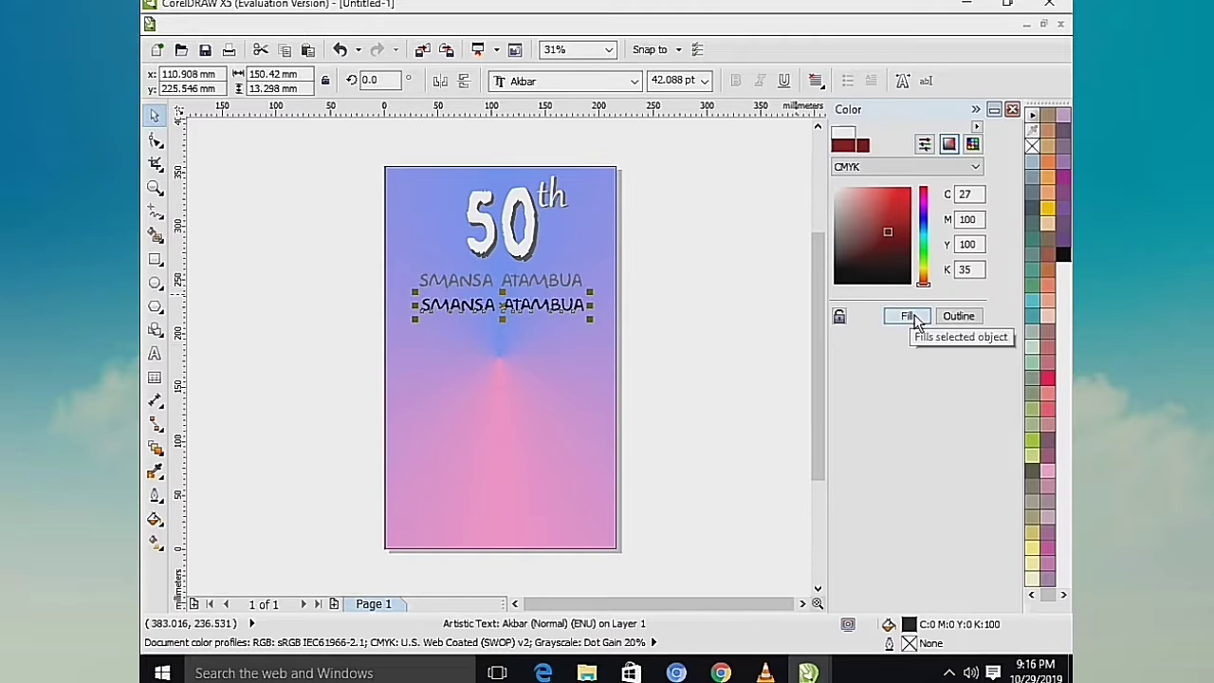
click(907, 316)
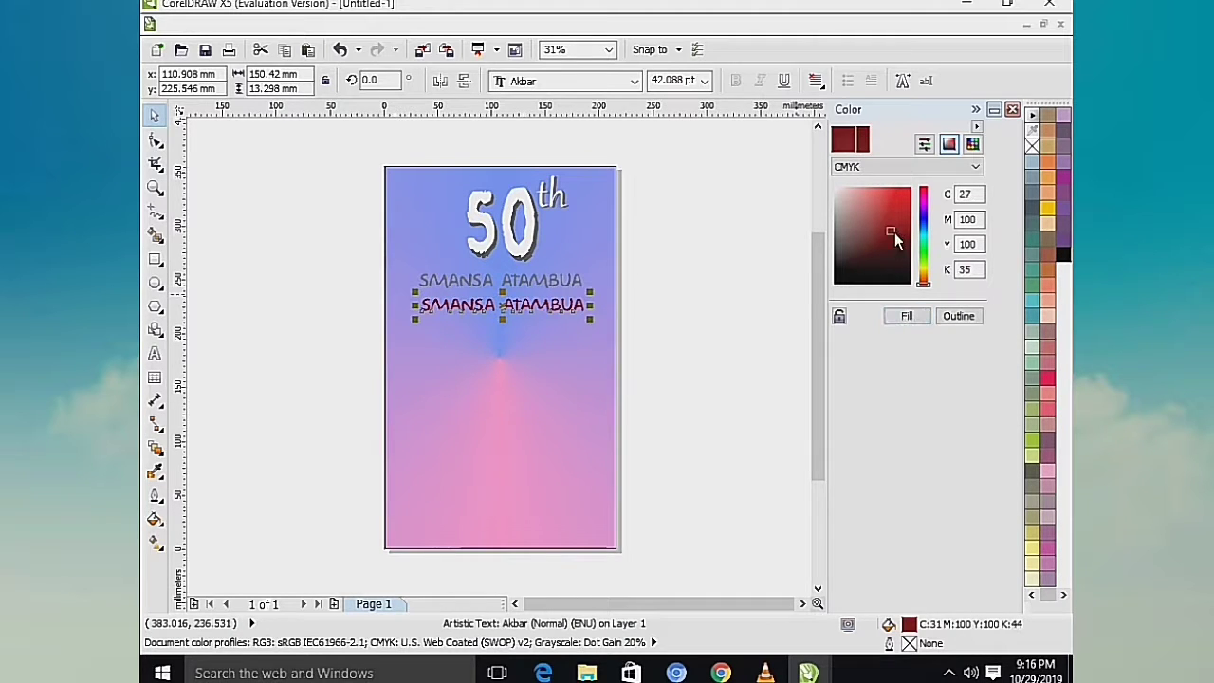
click(890, 235)
click(905, 315)
Step: Move the dark red "SMANSA ATAMBUA" over its grey copy as a shadow effect and close the colour settings
drag(507, 309, 534, 285)
click(521, 278)
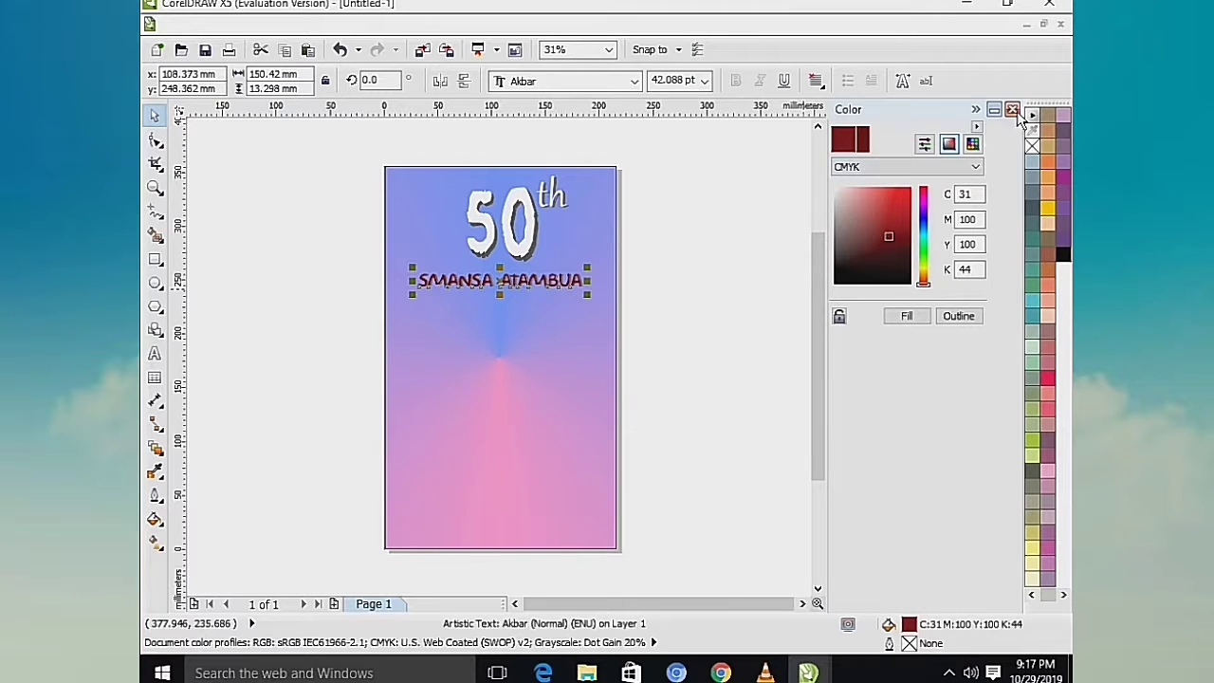
click(1013, 110)
click(657, 330)
click(523, 277)
click(310, 247)
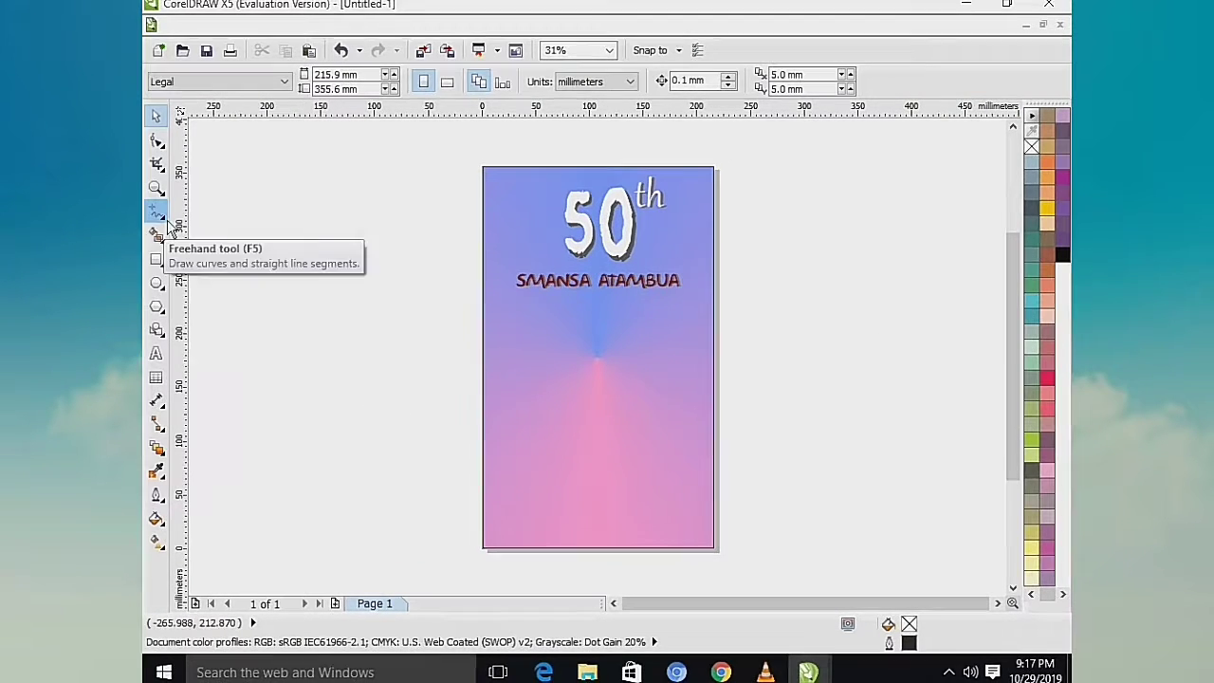
Step: Set up an Artistic Media brush from the Splatter category with the blue brush stroke
click(167, 226)
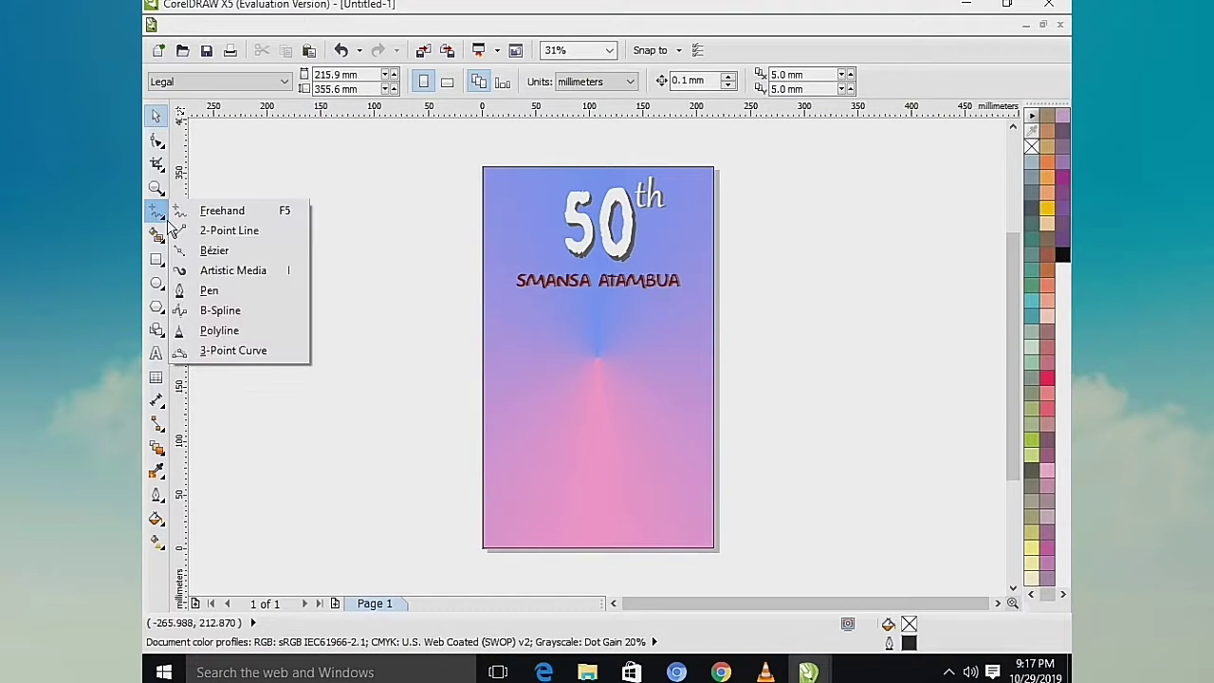
click(227, 273)
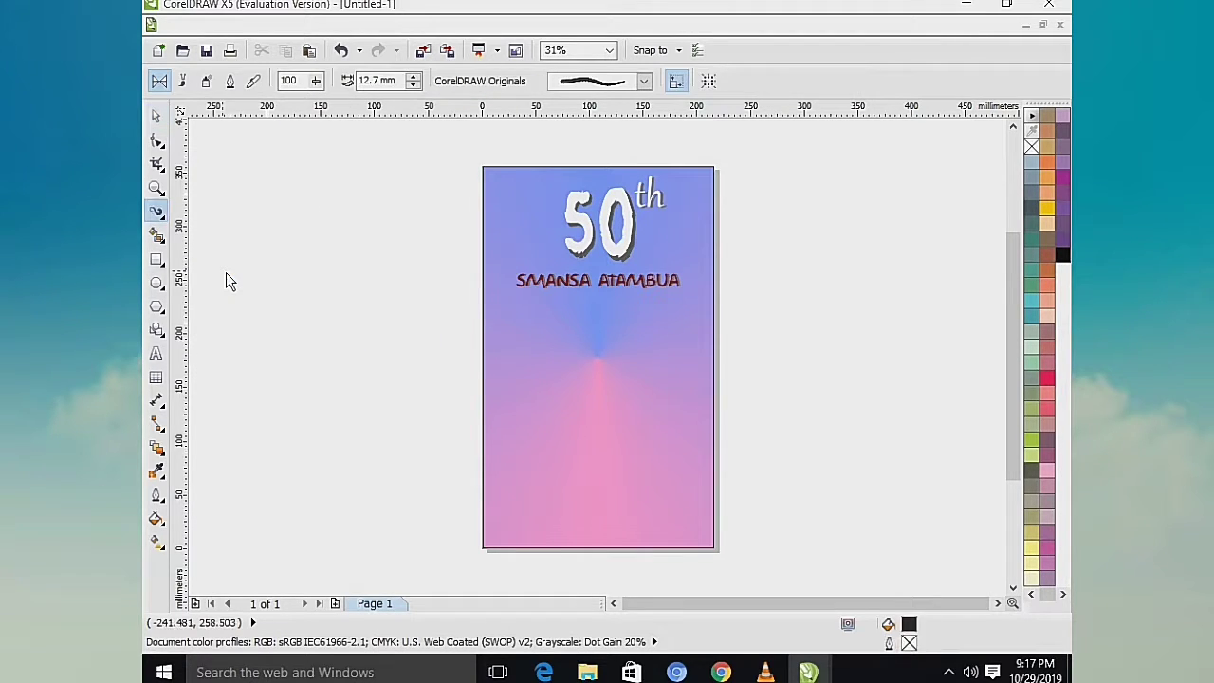
click(184, 82)
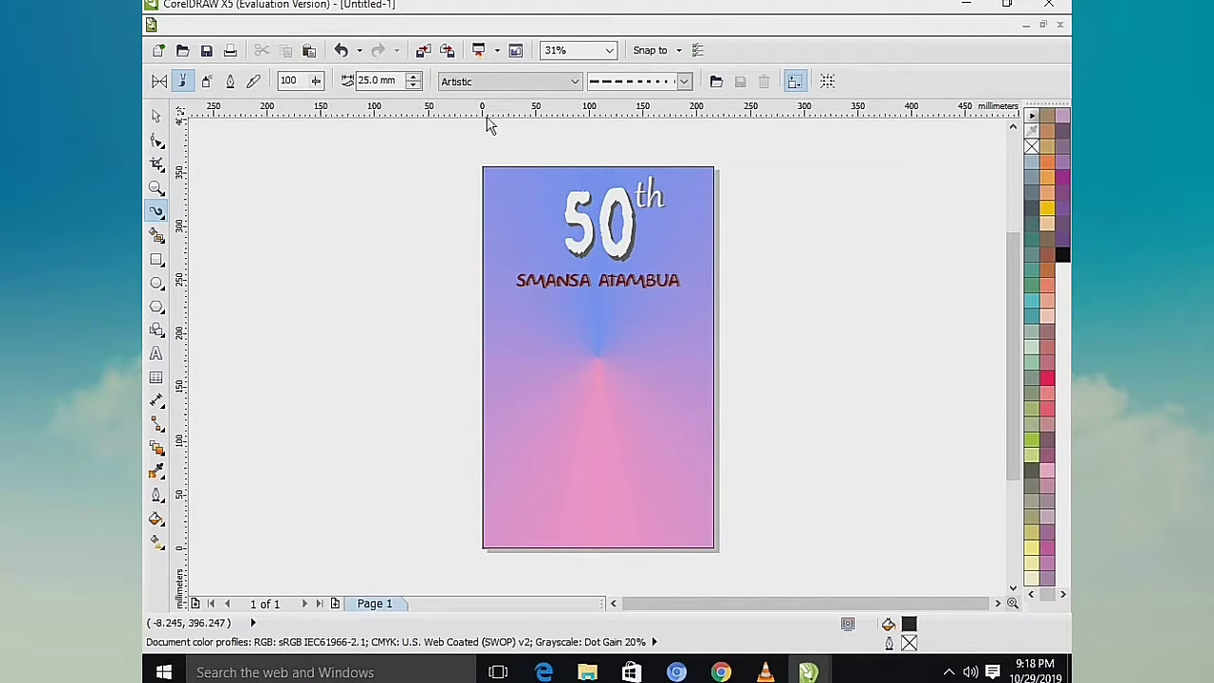
click(565, 81)
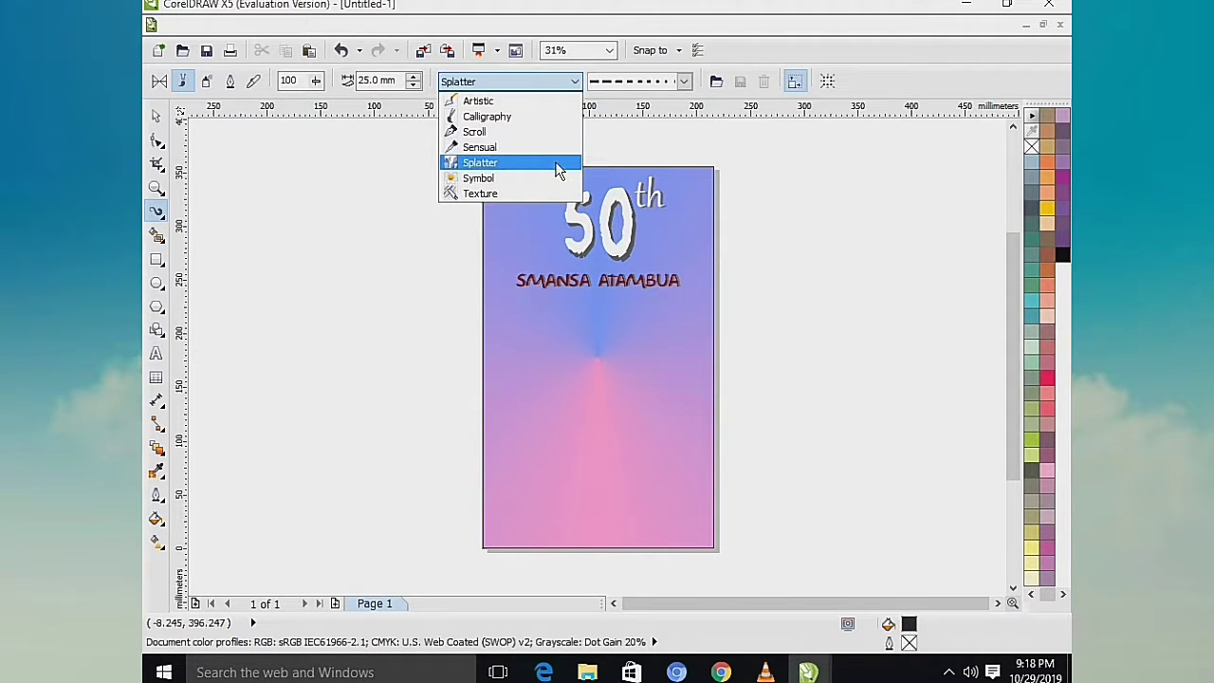
click(560, 169)
click(683, 83)
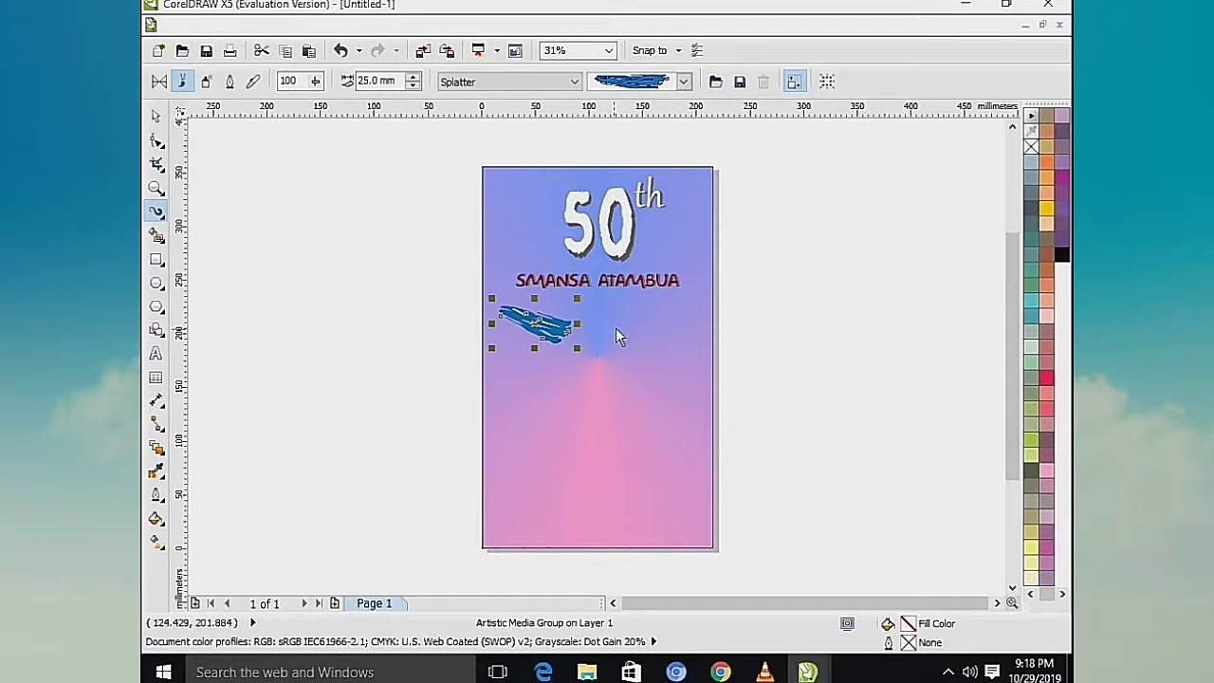
Step: Paint three more blue splatter strokes below "SMANSA ATAMBUA", forming two rows of two
drag(612, 317, 687, 323)
drag(503, 390, 590, 377)
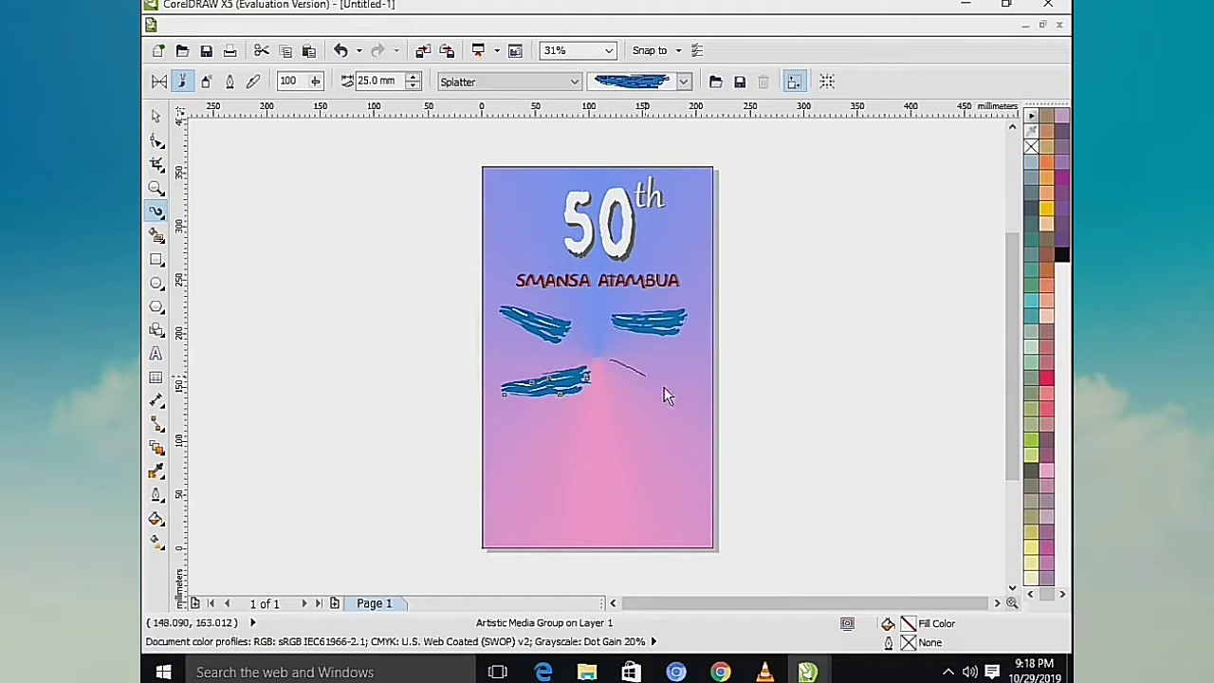
drag(664, 389, 689, 399)
Step: Enlarge the upper-left blue brush stroke toward the middle of the page
click(156, 115)
click(556, 331)
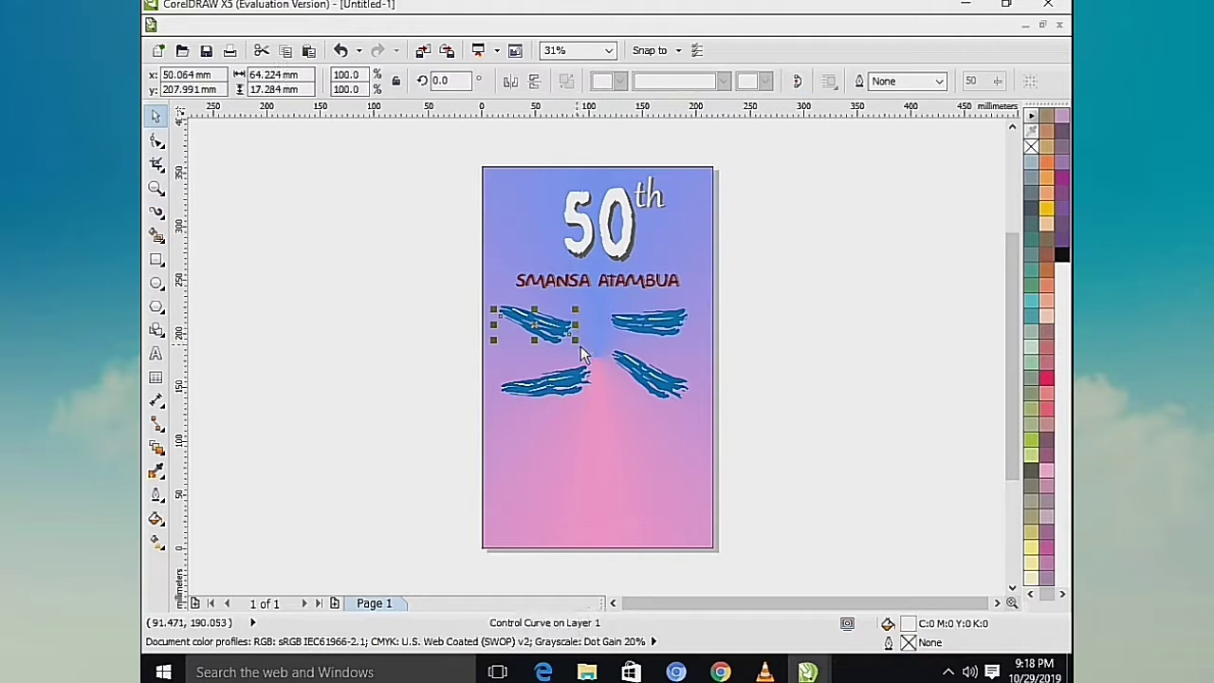
drag(579, 347, 595, 359)
click(569, 331)
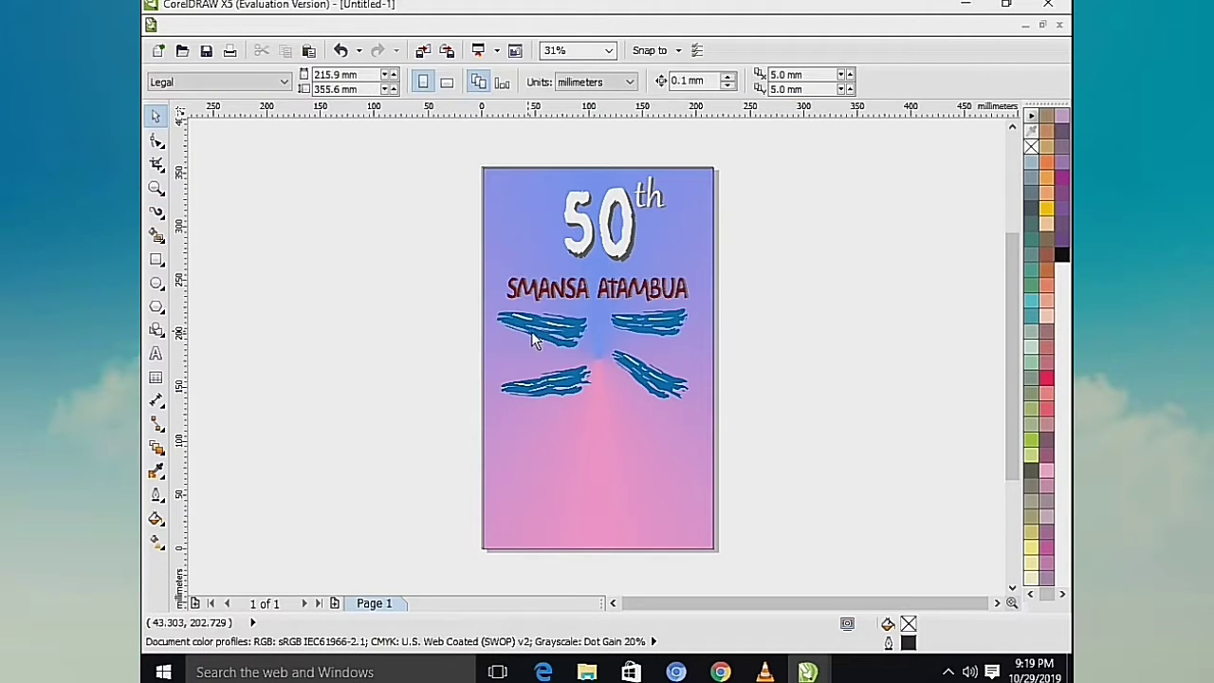
click(533, 332)
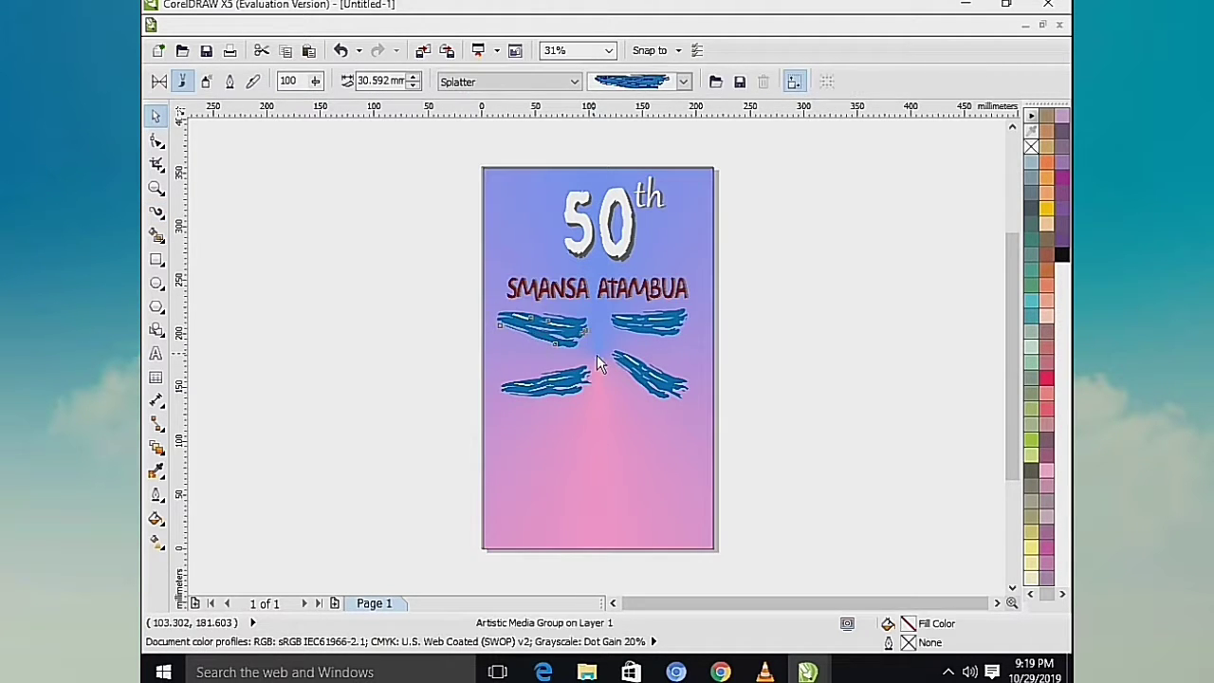
drag(597, 354, 607, 360)
Step: Enlarge the upper-right and lower-left blue brush strokes outward to make them wider
click(651, 321)
drag(693, 341, 711, 349)
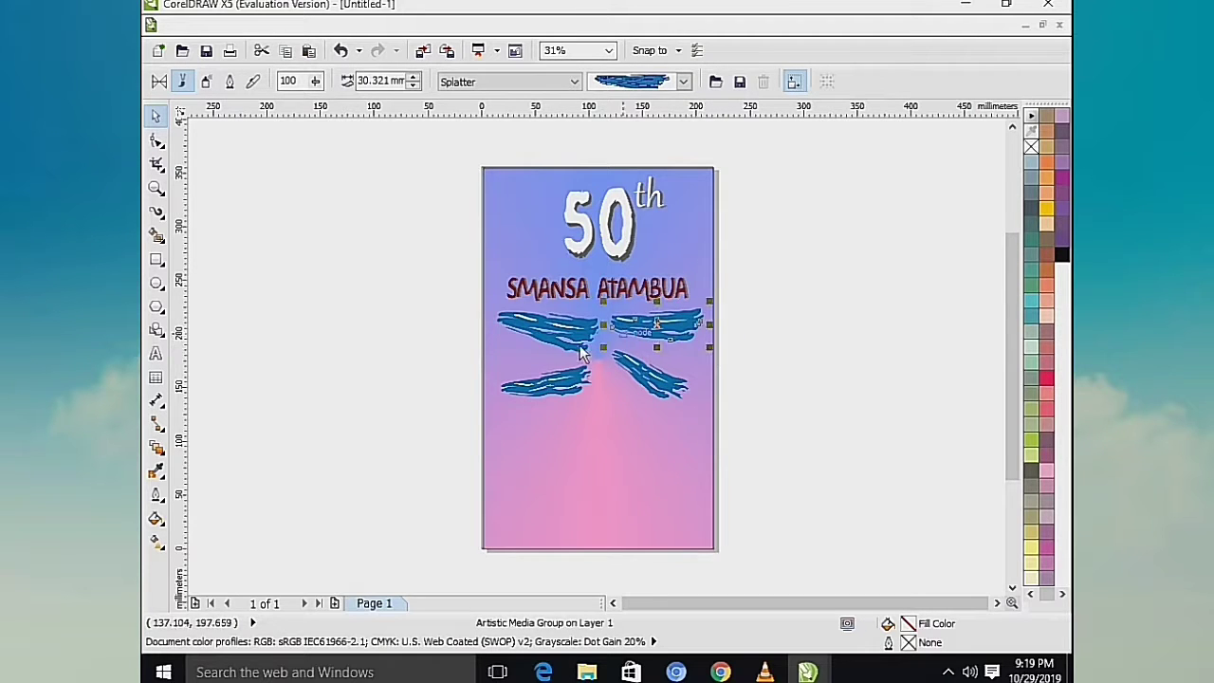
click(574, 348)
click(572, 389)
drag(497, 405, 482, 429)
Step: Enlarge and rotate the lower-right brush stroke to lie nearly horizontal, placing it below the upper-right stroke
click(684, 379)
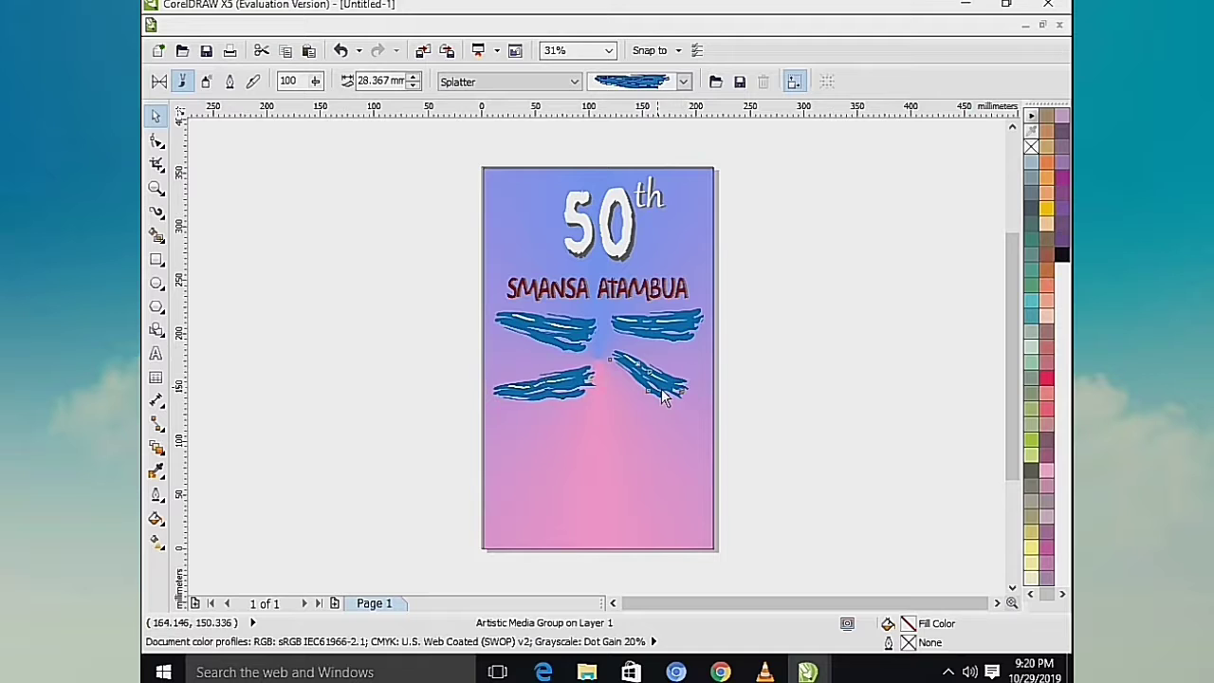
drag(721, 388, 765, 376)
drag(683, 347, 669, 337)
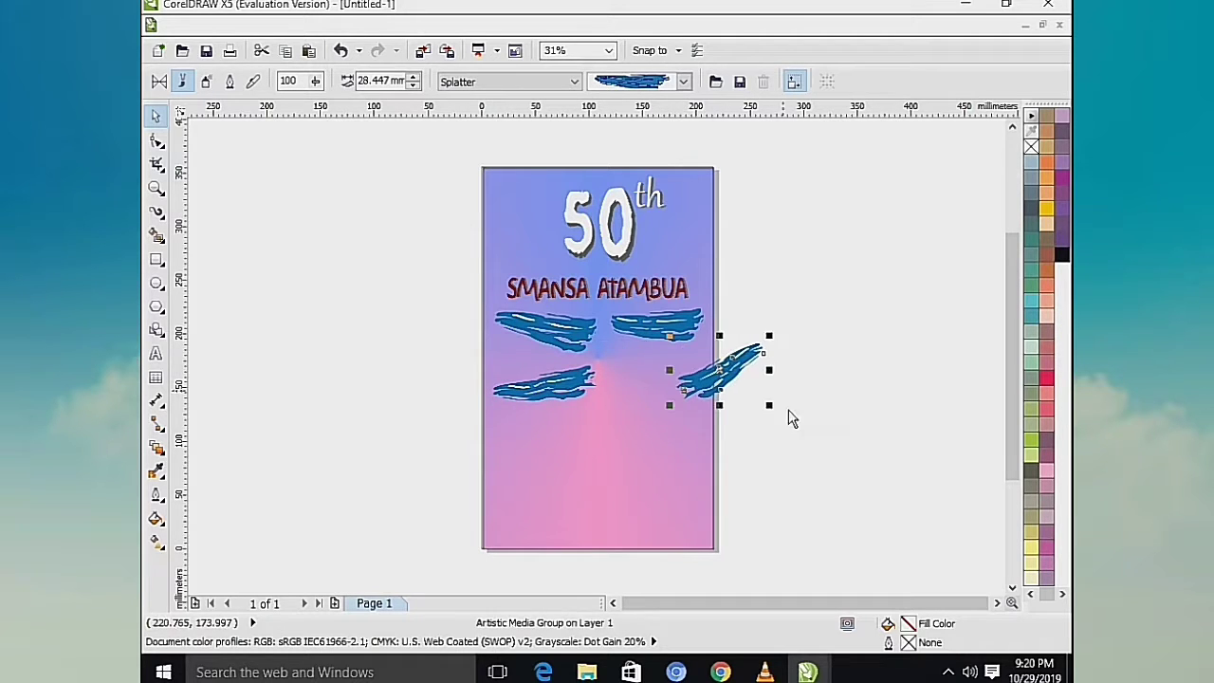
drag(770, 405, 783, 411)
drag(671, 333, 705, 314)
drag(725, 373, 633, 370)
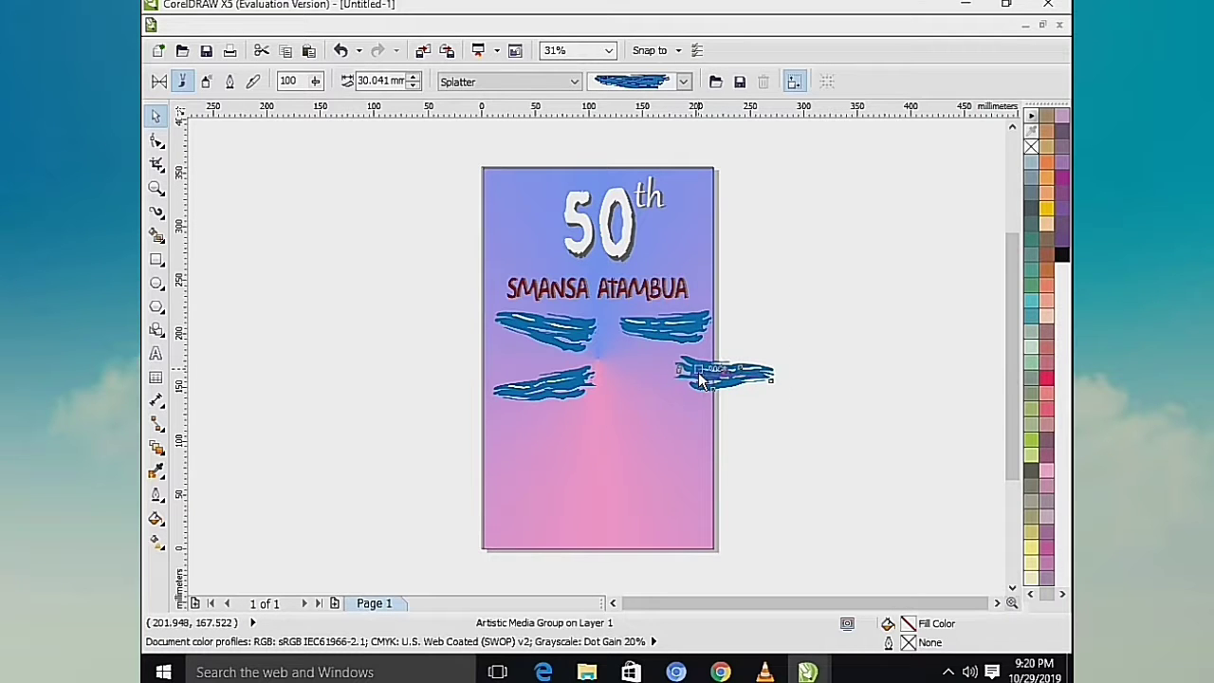
drag(715, 376, 648, 377)
click(788, 392)
Step: Tilt the upper-right brush stroke up toward the page edge and the lower-right stroke slightly downward
click(657, 334)
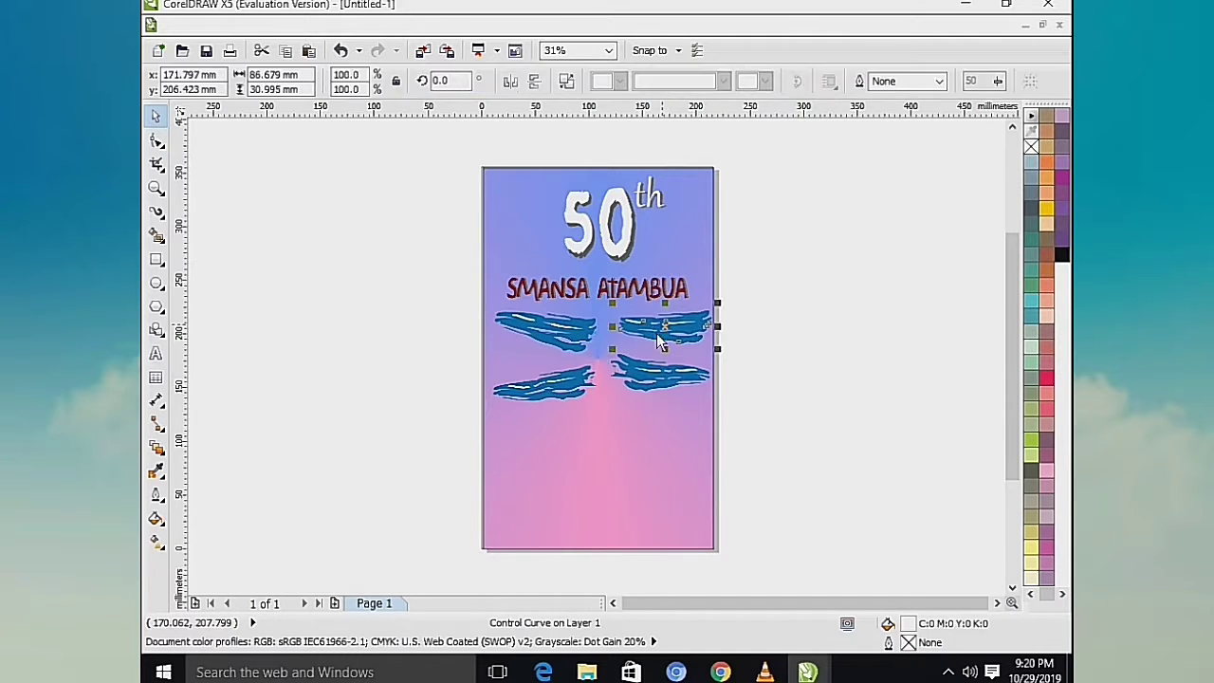
click(658, 337)
click(716, 300)
double_click(691, 325)
drag(718, 313, 711, 308)
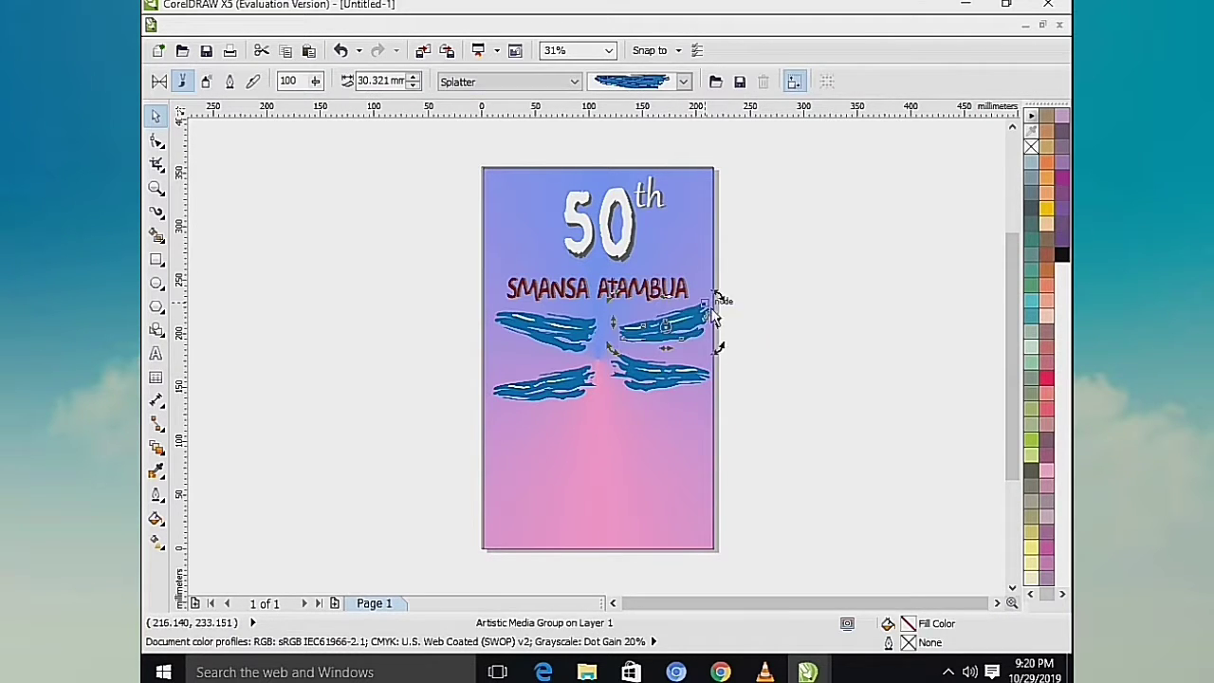
click(686, 384)
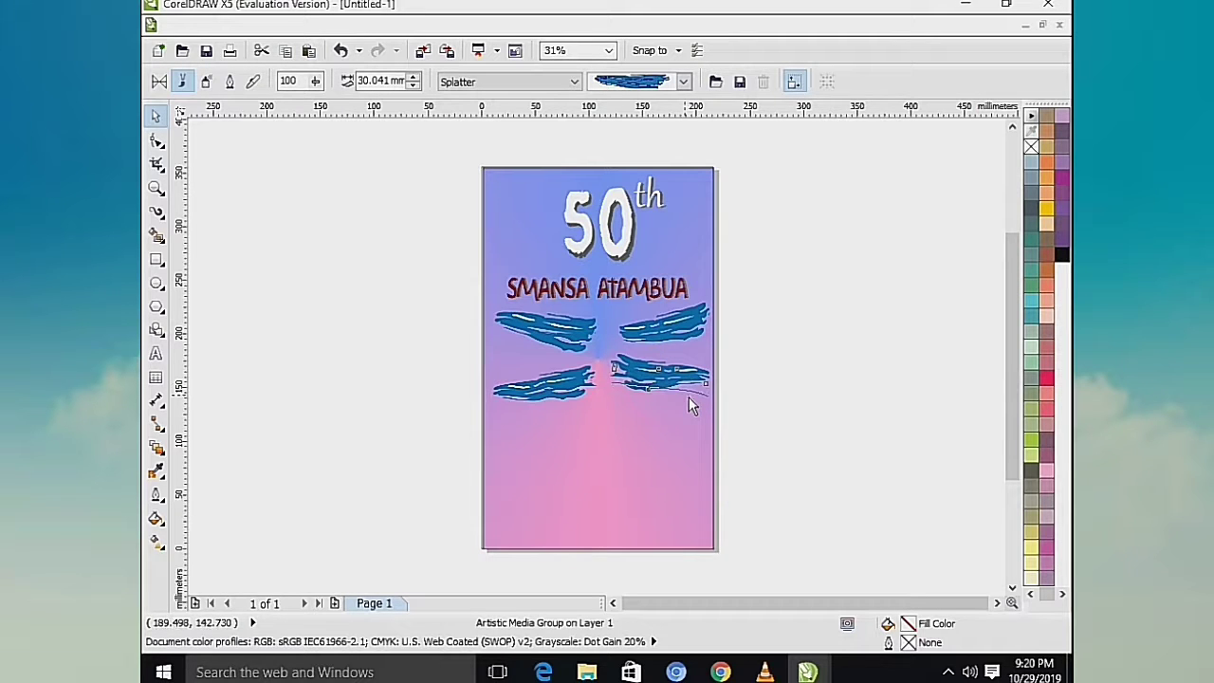
key(Left)
click(797, 399)
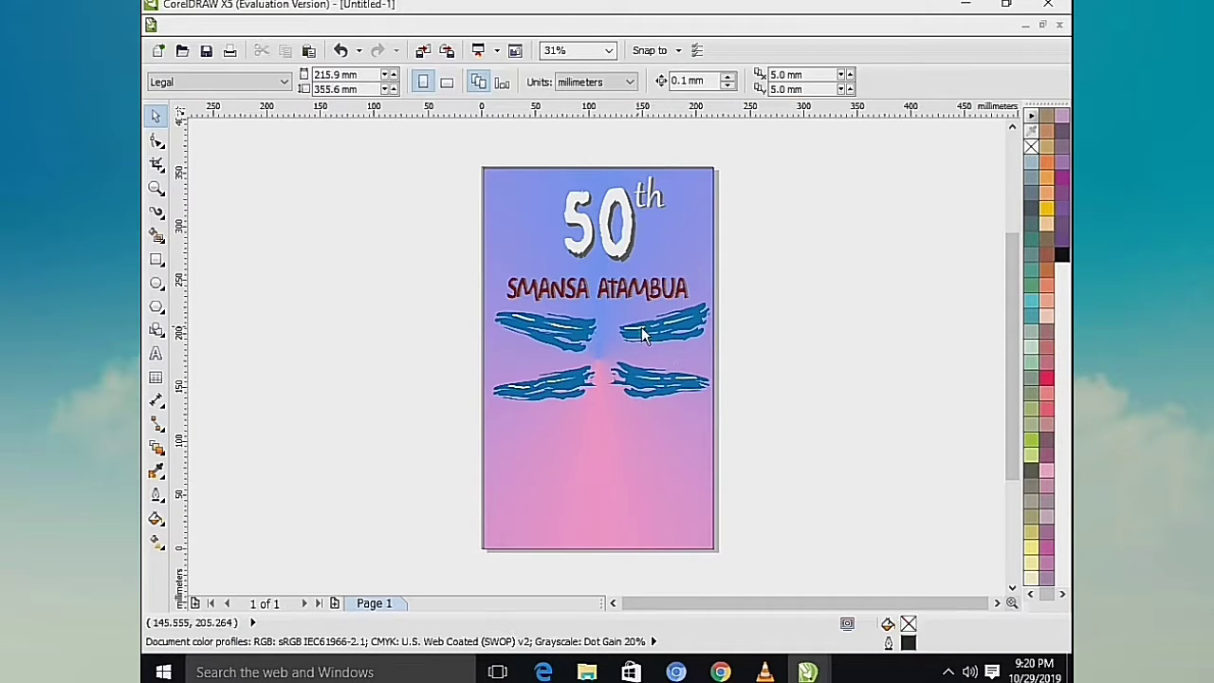
Step: Fill the upper-right brush stroke with green (C100 Y100) and the lower-left one with crimson (M100 Y60)
click(643, 334)
click(594, 350)
click(702, 322)
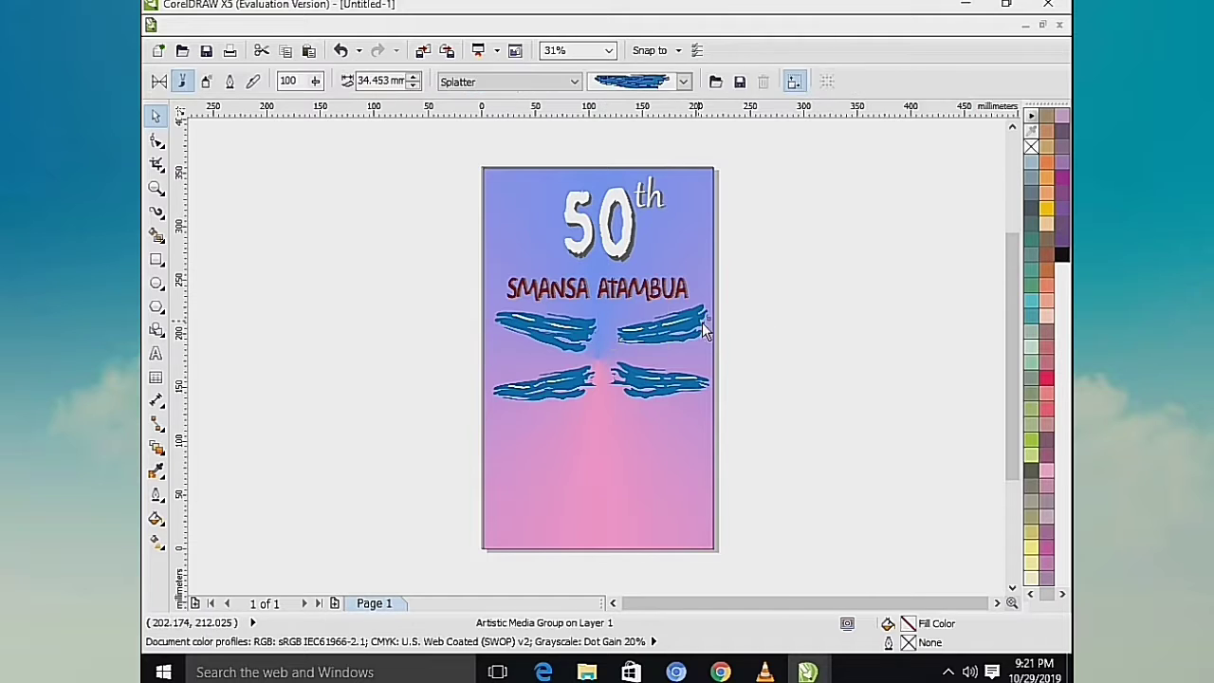
ctrl+click(702, 323)
click(1031, 285)
key(Tab)
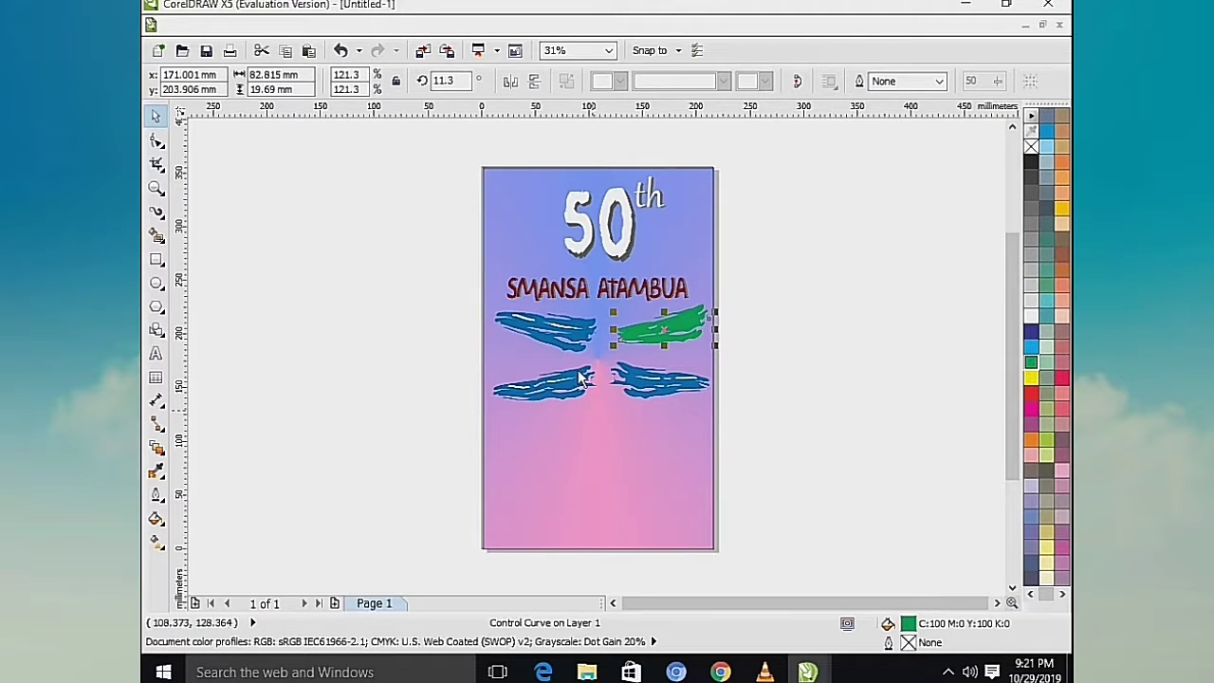
click(1062, 380)
Step: Fill the lower-right brush stroke with orange (M60 Y100) and the upper-left one with dark blue (C100 M100)
click(665, 397)
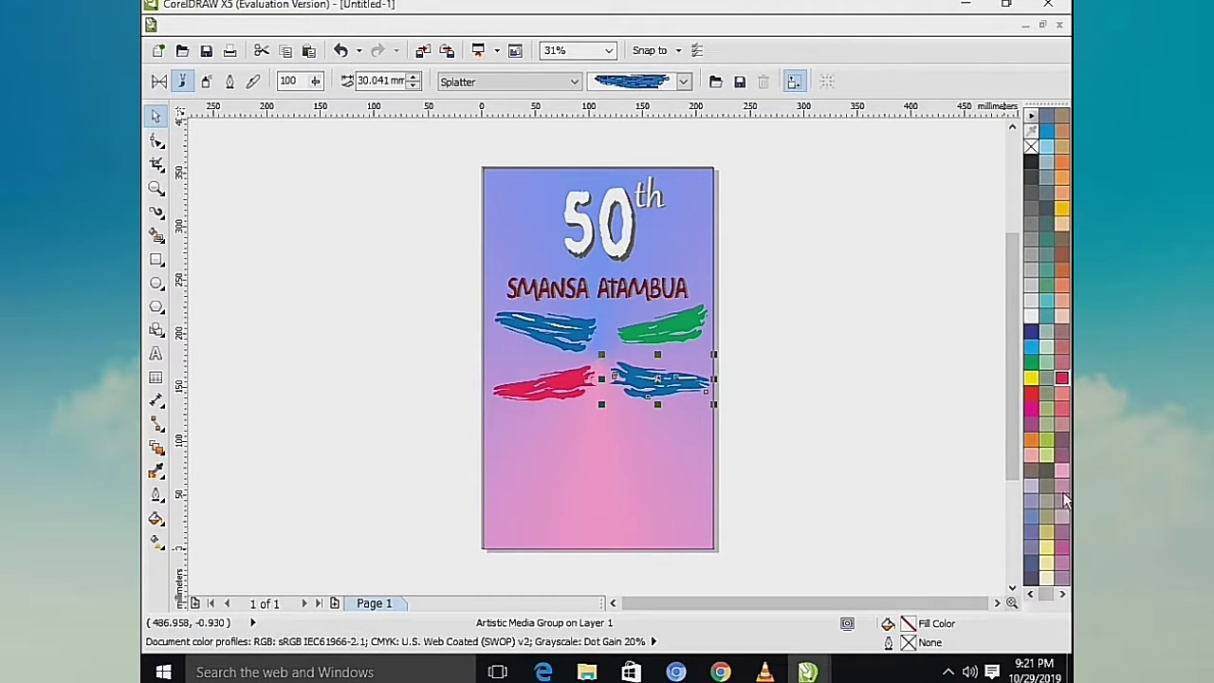
click(1031, 439)
key(Tab)
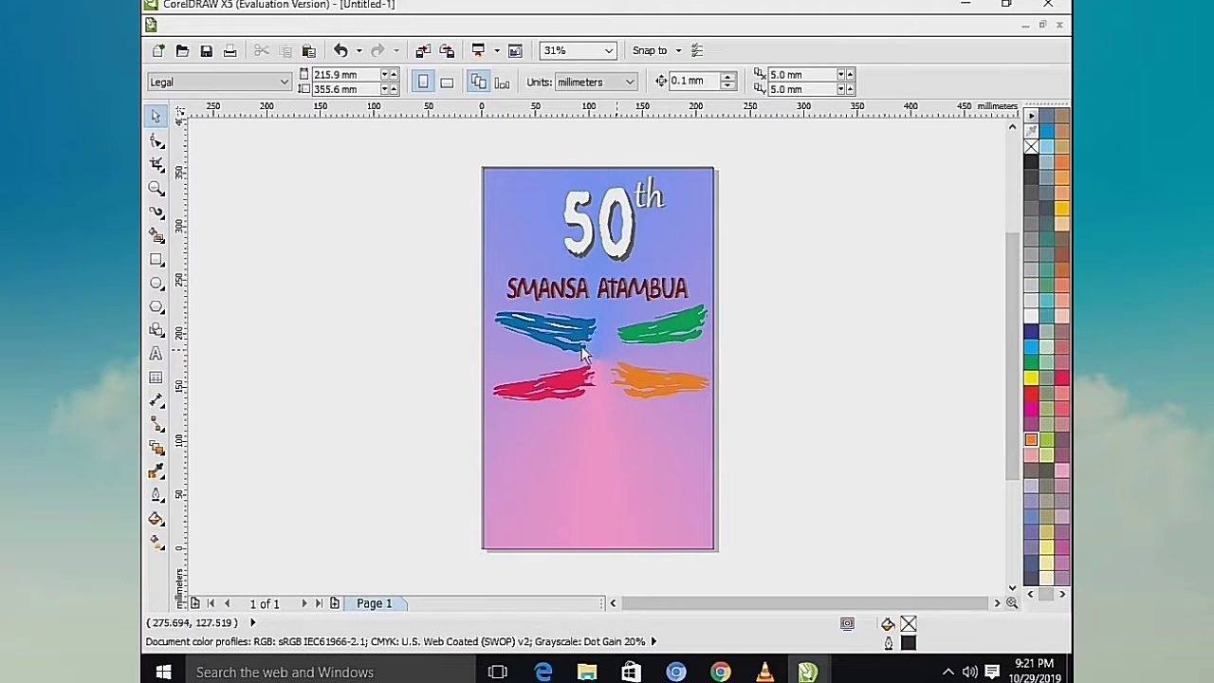
click(581, 344)
click(1031, 332)
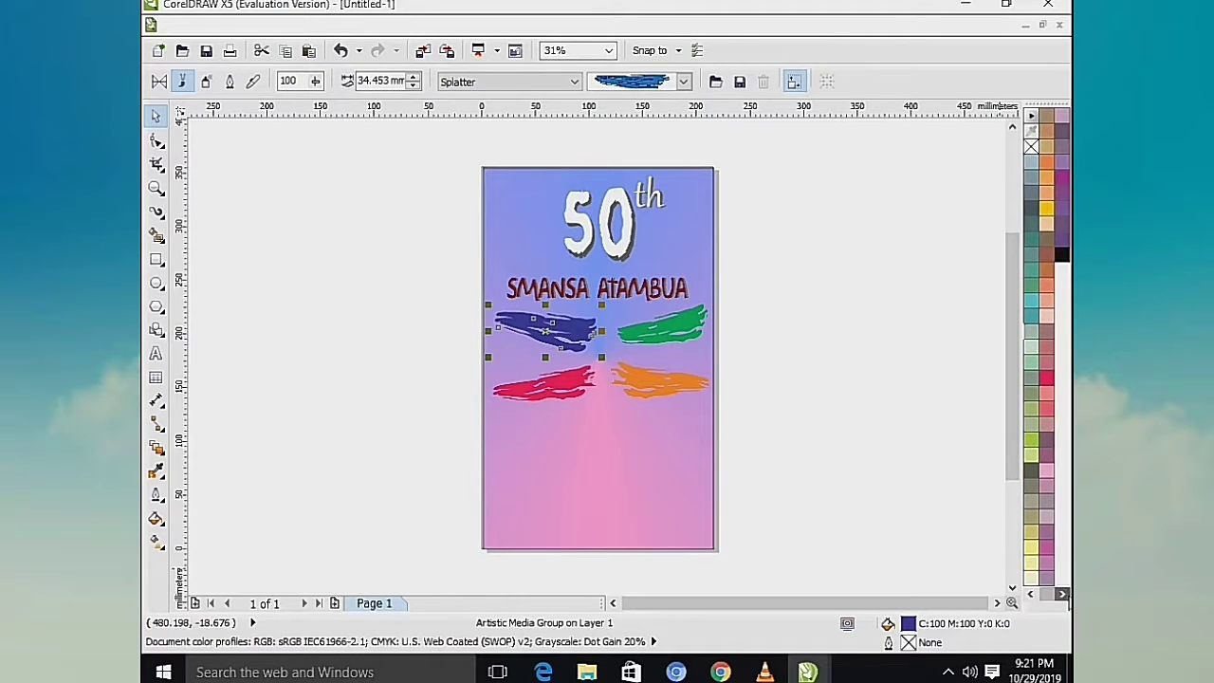
click(155, 353)
click(271, 343)
text(P)
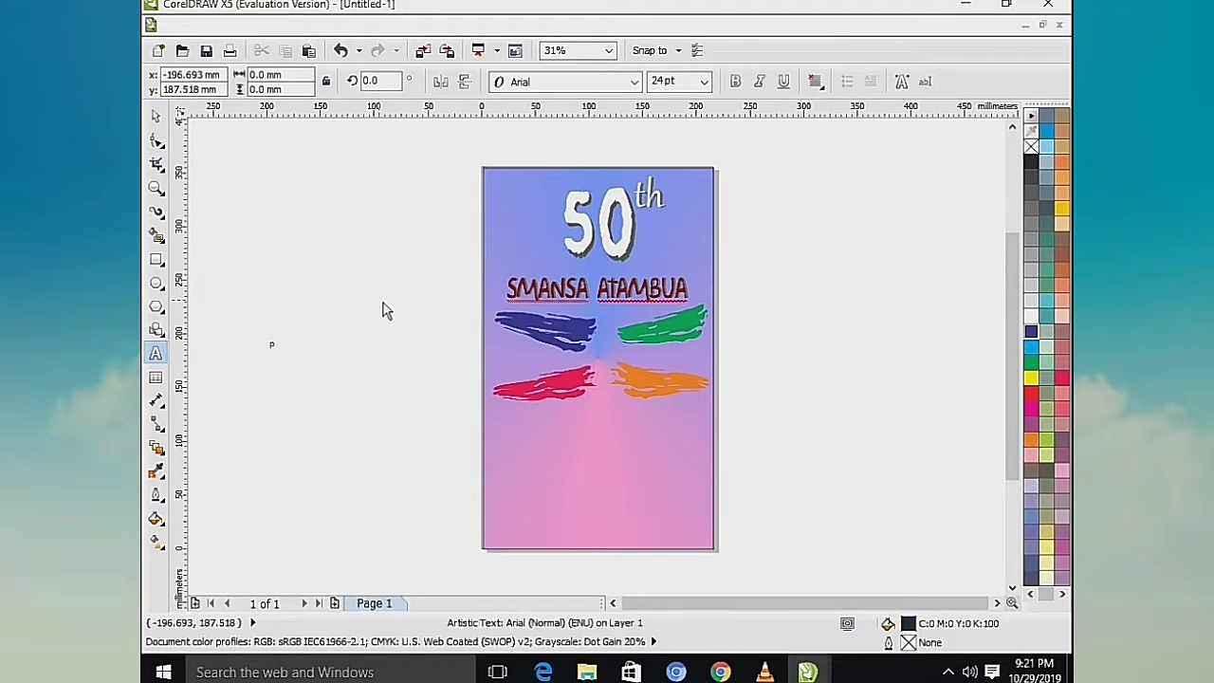
text(ENSI)
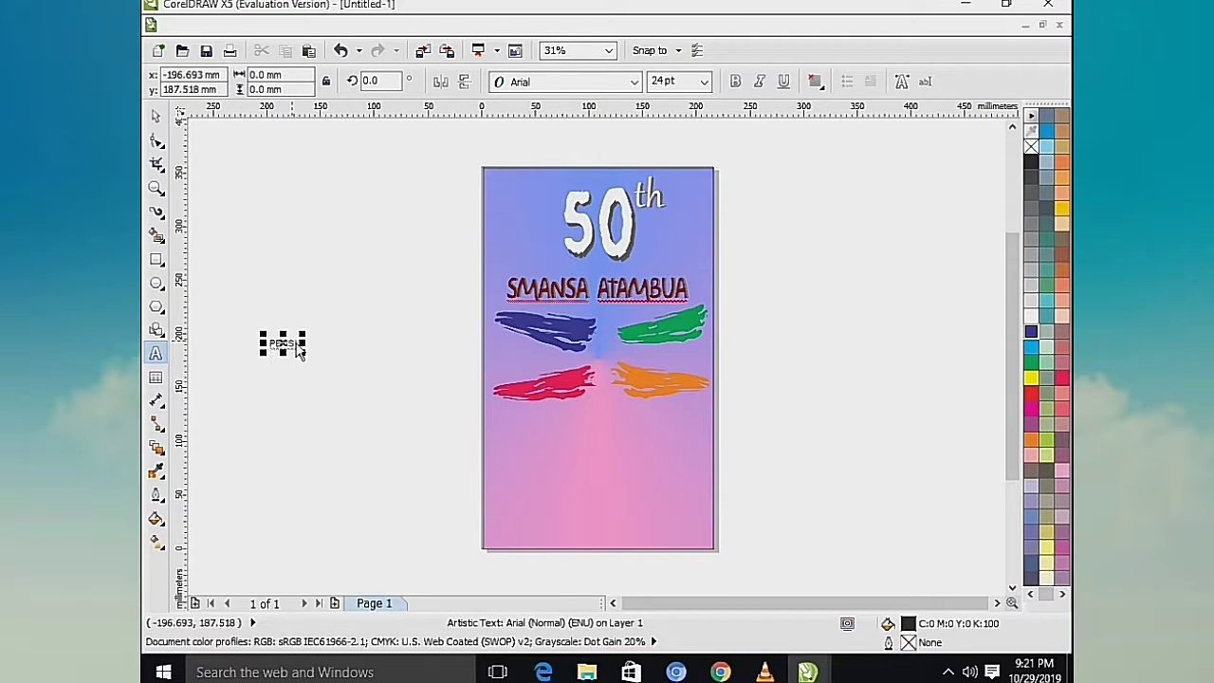
click(159, 119)
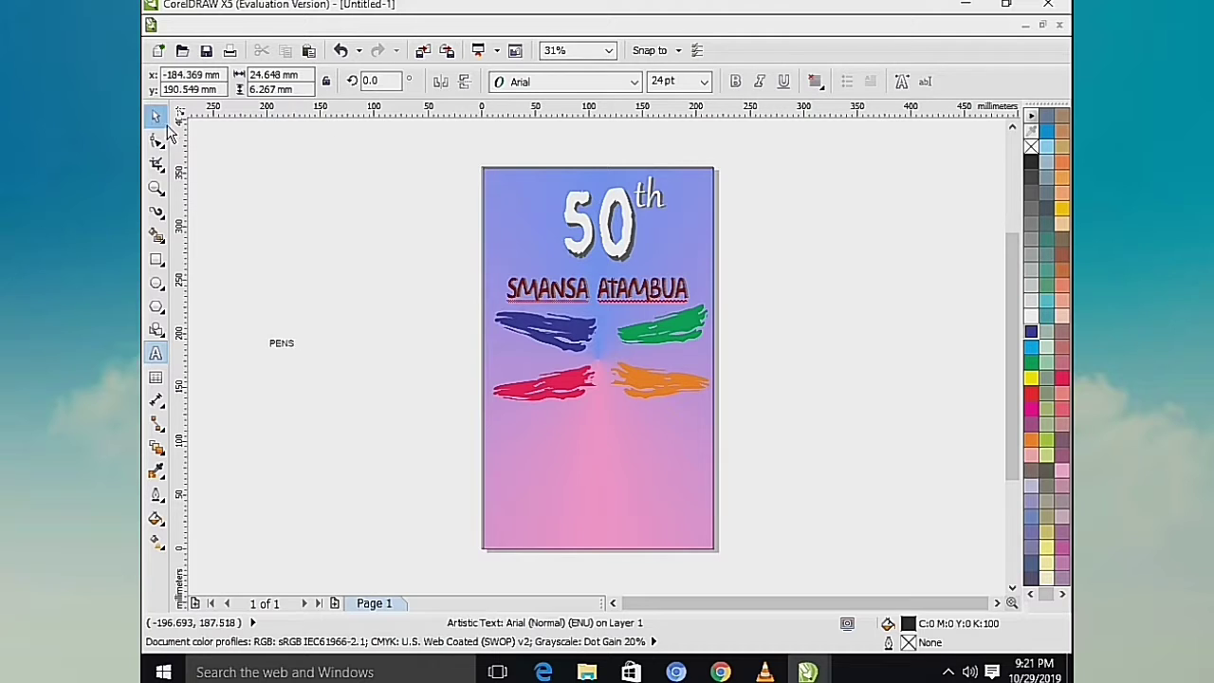
key(Delete)
Step: Open the colour settings with the PANTONE solid coated palette and fill the upper-left brush stroke with PANTONE 286 C
click(157, 519)
click(204, 515)
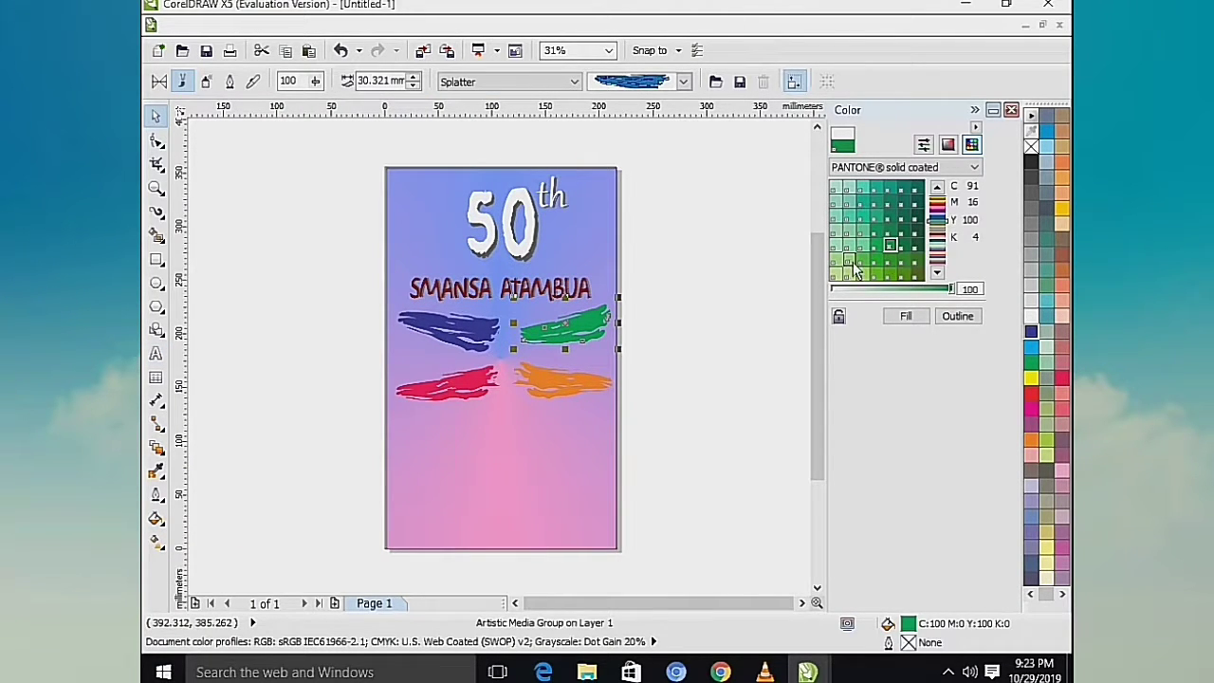
click(939, 203)
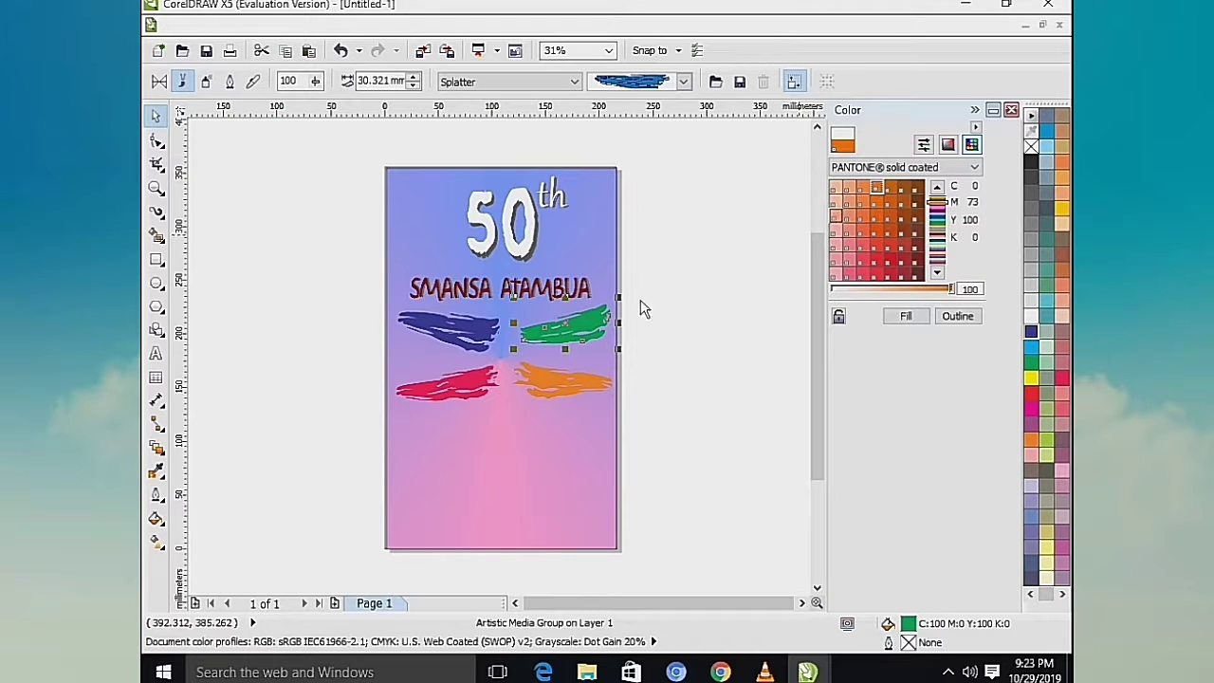
click(573, 381)
click(469, 332)
click(943, 213)
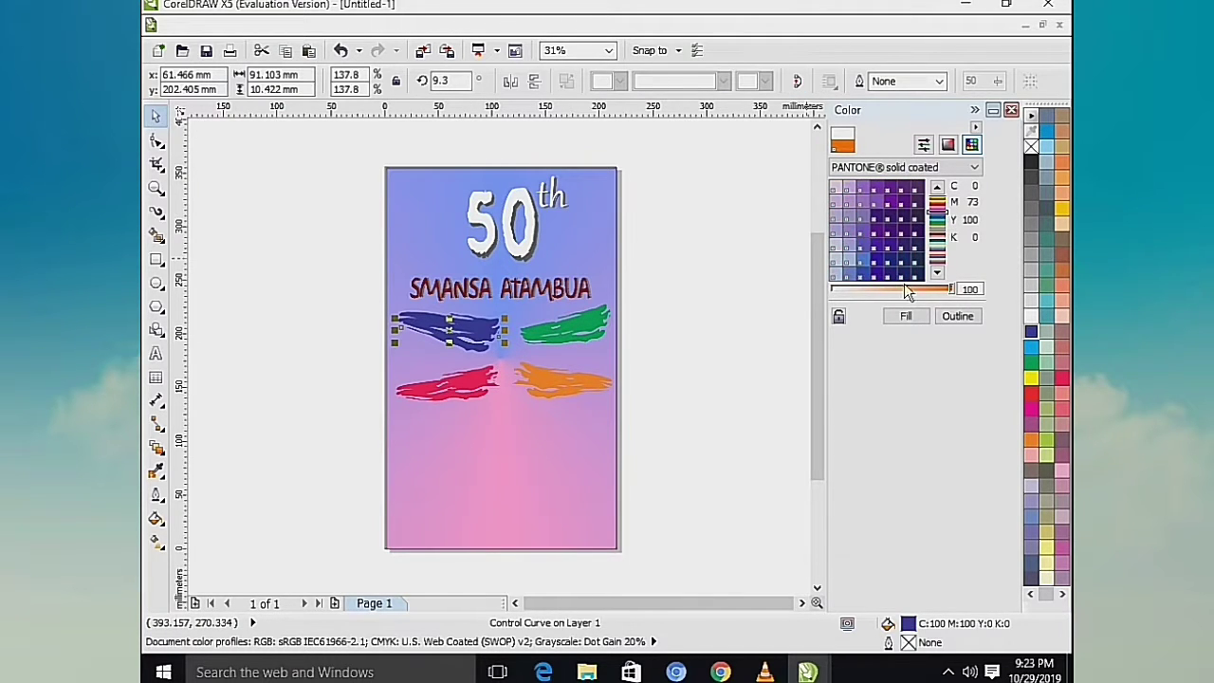
click(876, 274)
click(906, 316)
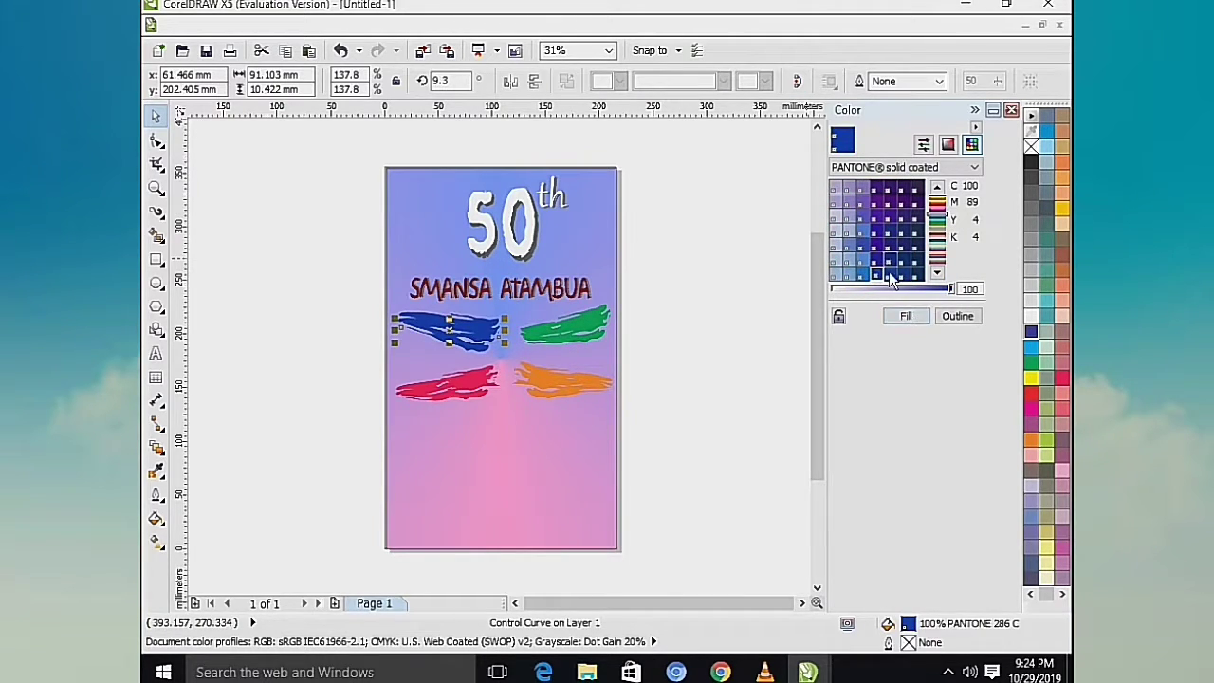
Step: Try neighbouring PANTONE blues on the upper-left brush stroke and settle on PANTONE 293 C as its fill
click(890, 276)
click(907, 318)
click(864, 275)
click(912, 320)
click(877, 274)
click(917, 319)
click(937, 273)
click(877, 274)
click(916, 318)
Step: Fill the lower-left brush stroke with the PANTONE red at C12 M100 Y100 K5
click(474, 381)
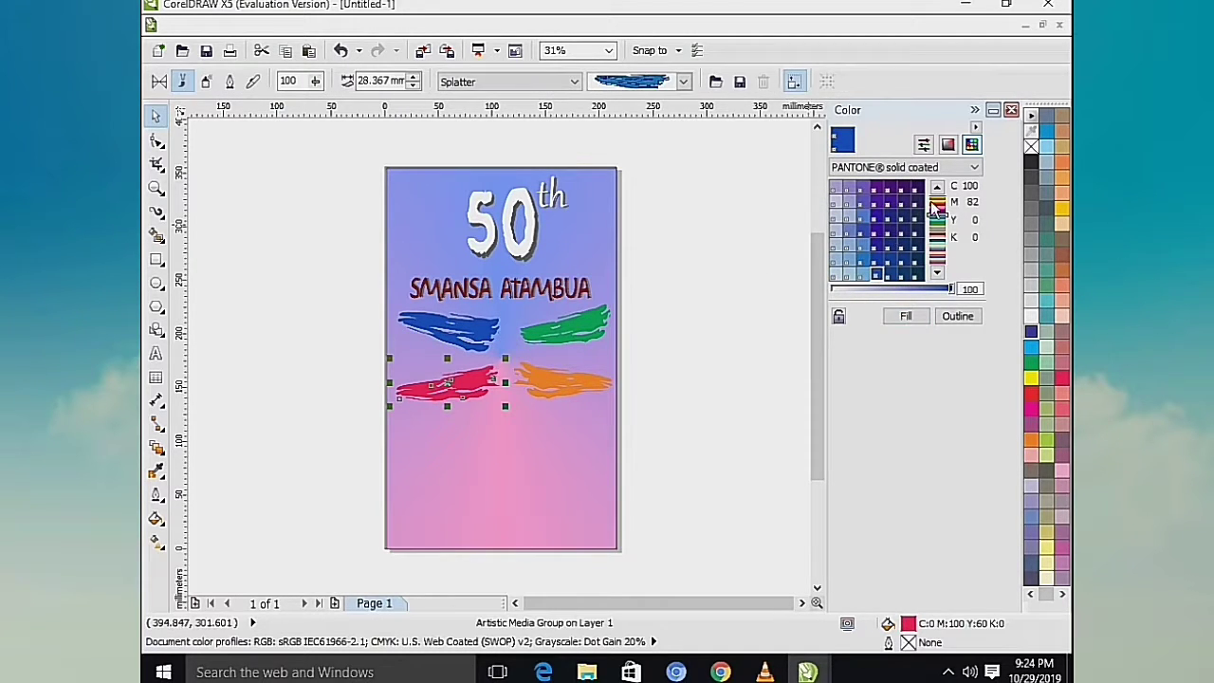
click(938, 203)
click(890, 275)
click(913, 320)
Step: Change the text on the blue stroke to "KEGIATAN SOSIAL" on two lines and fit it onto the green stroke
click(445, 327)
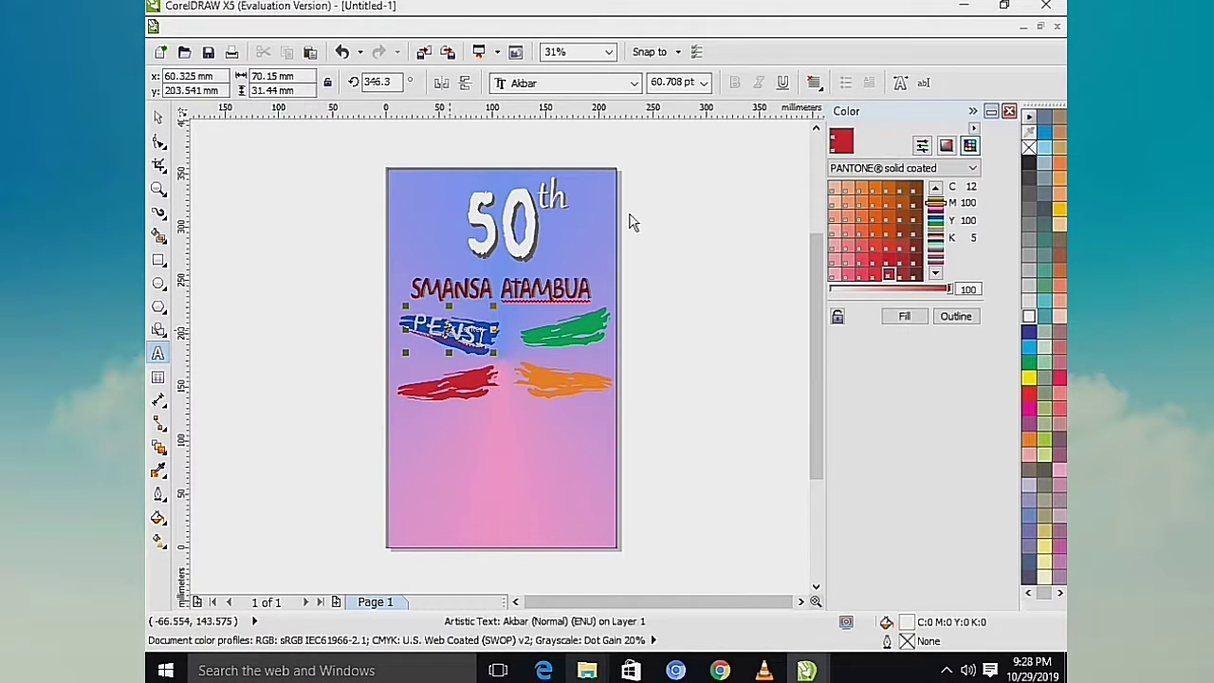
key(ctrl+shift+t)
text(P)
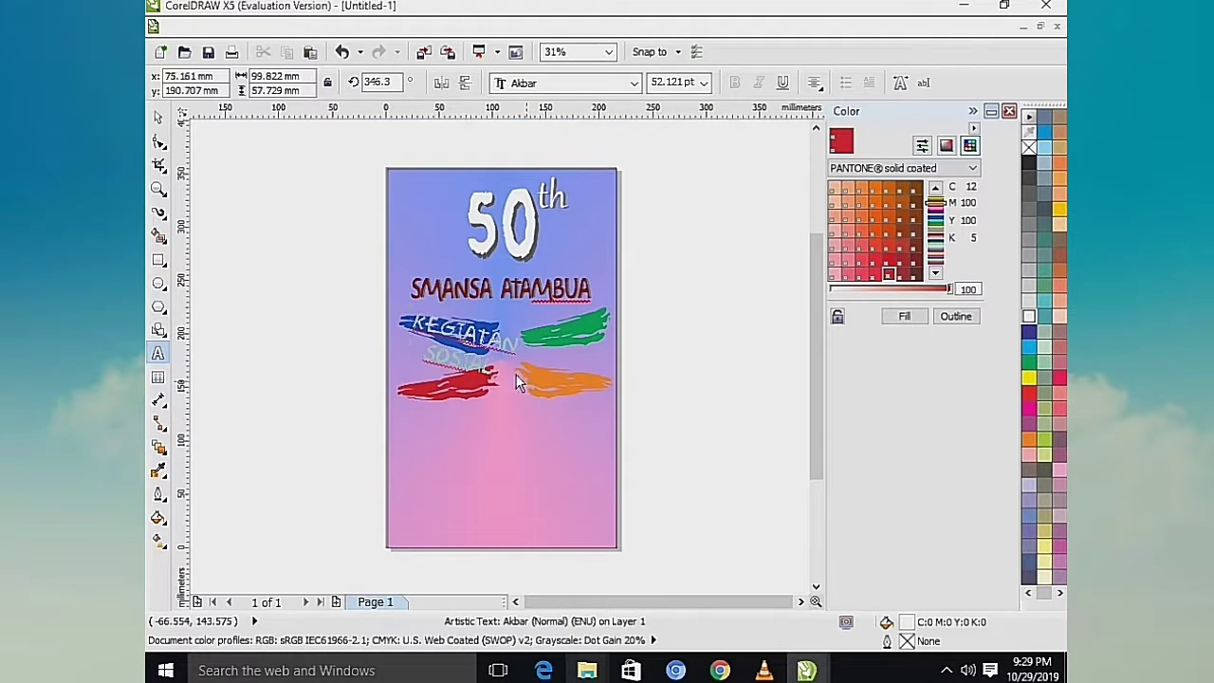
drag(466, 344, 566, 333)
drag(618, 364, 586, 345)
Step: Add white Akbar labels "PENSI" on the orange stroke, "SPORTS" on the red stroke and "JALAN SANTAI" on the blue stroke
click(680, 320)
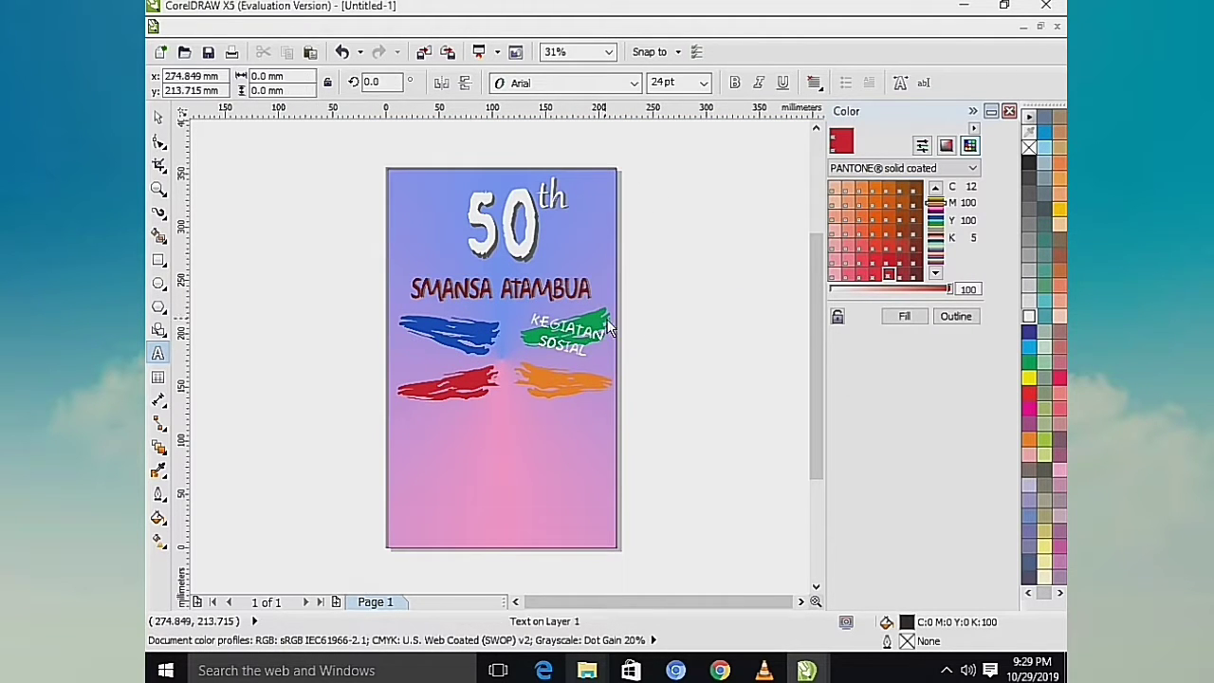
text(pensi)
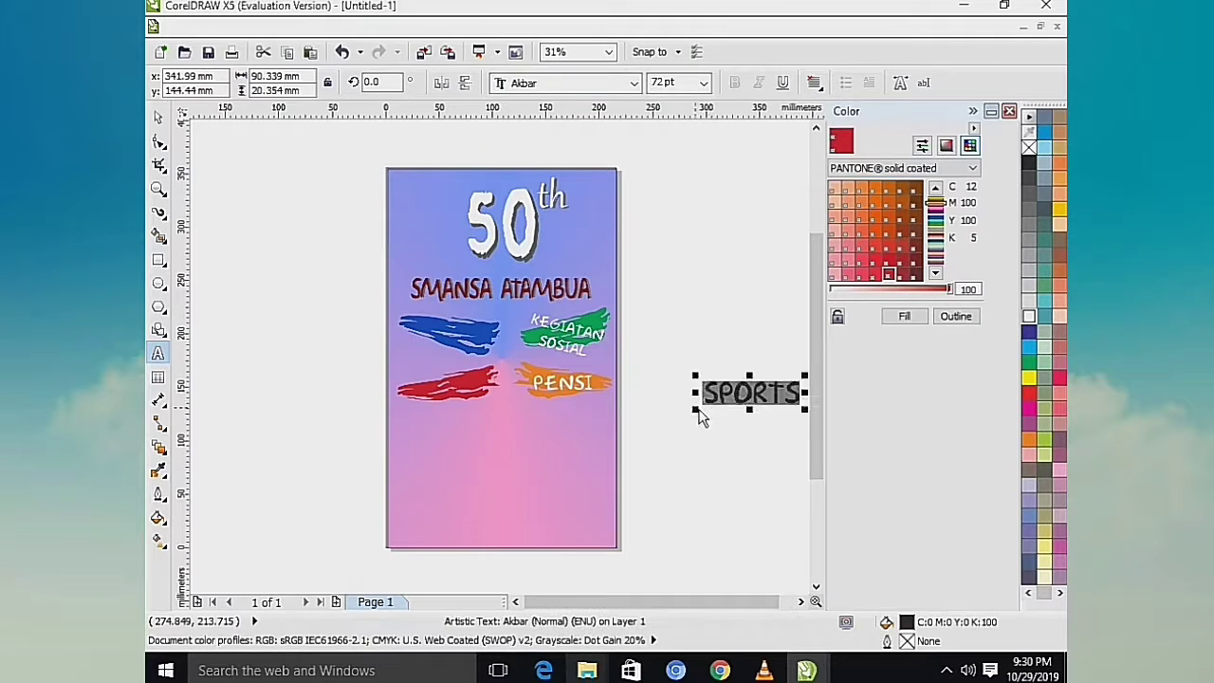
drag(757, 397, 454, 391)
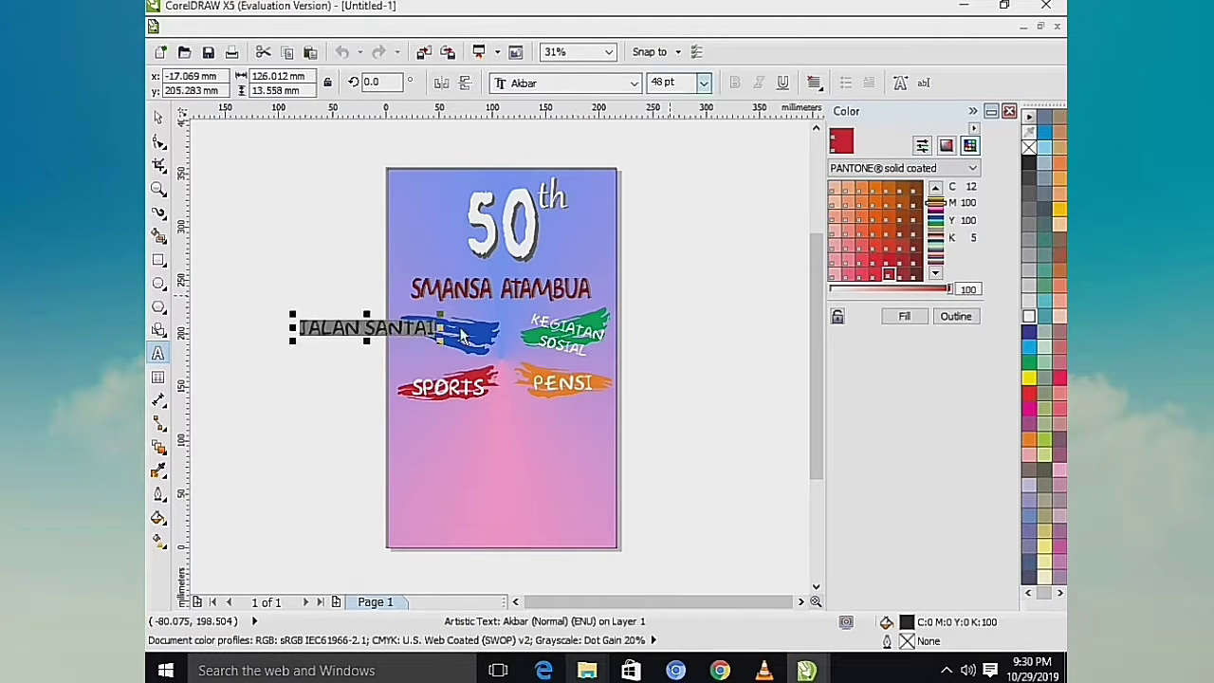
mouse_move(422, 347)
mouse_down()
mouse_move(519, 346)
mouse_move(503, 357)
mouse_up()
Step: Enlarge the brush strokes to fit behind their labels and tilt "SPORTS" to follow the red stroke
click(159, 118)
click(529, 340)
click(484, 348)
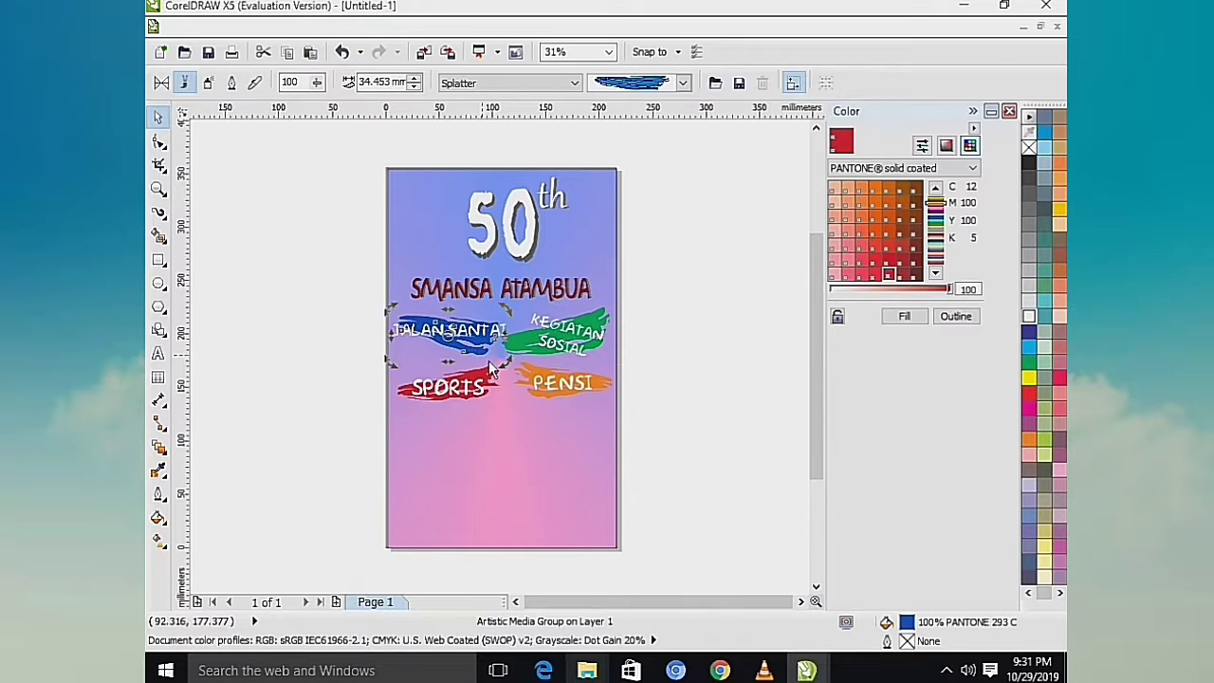
click(488, 379)
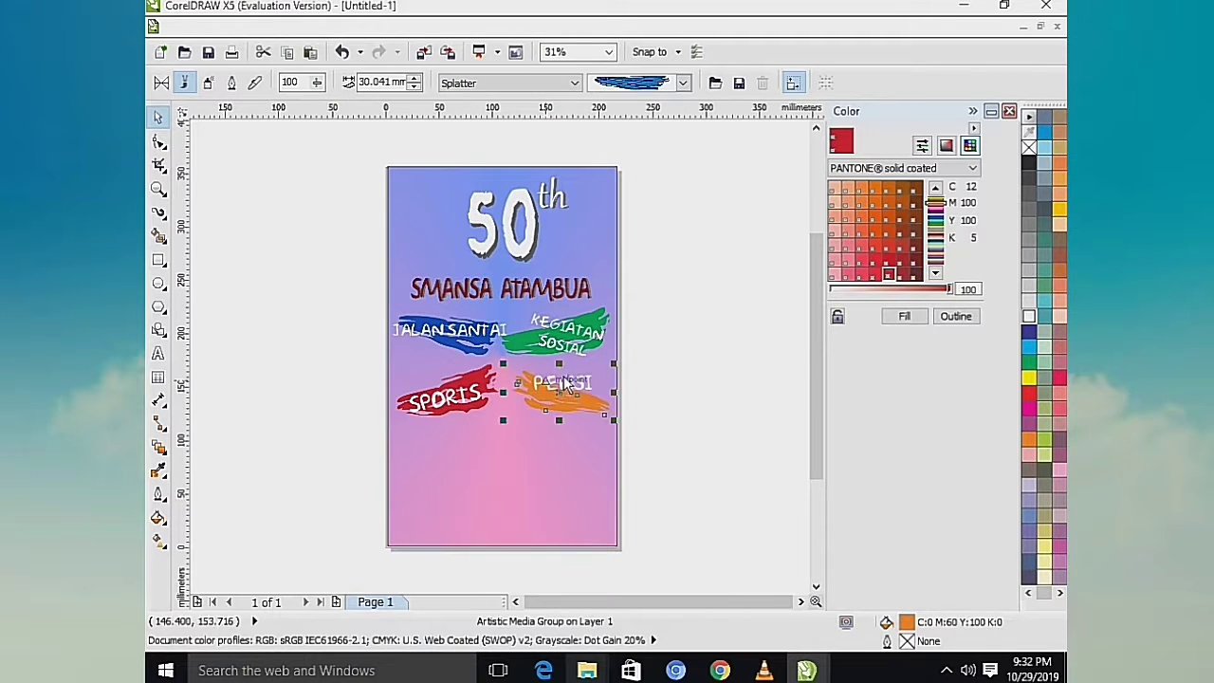
Step: Swap the orange "PENSI" and green "KEGIATAN SOSIAL" strokes with their labels, then fit the green label to its stroke
click(587, 392)
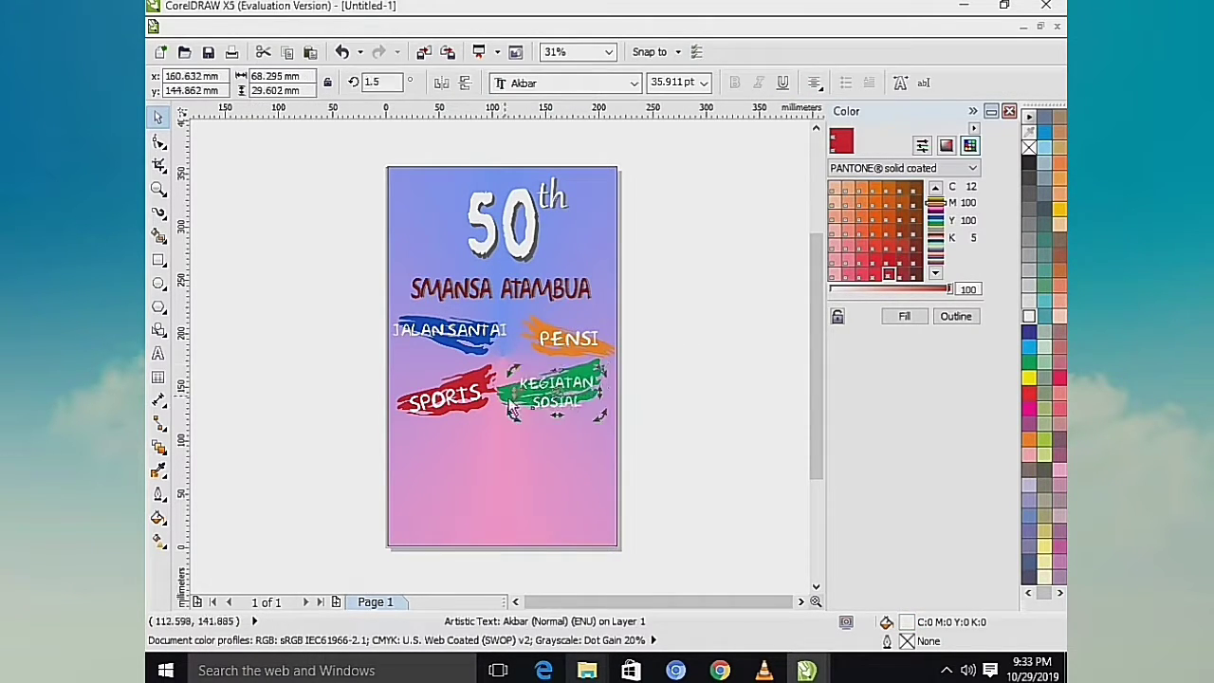
click(509, 399)
drag(528, 396, 533, 401)
Step: Shrink the "JALAN SANTAI" label and tilt it to follow the blue brush stroke
click(500, 331)
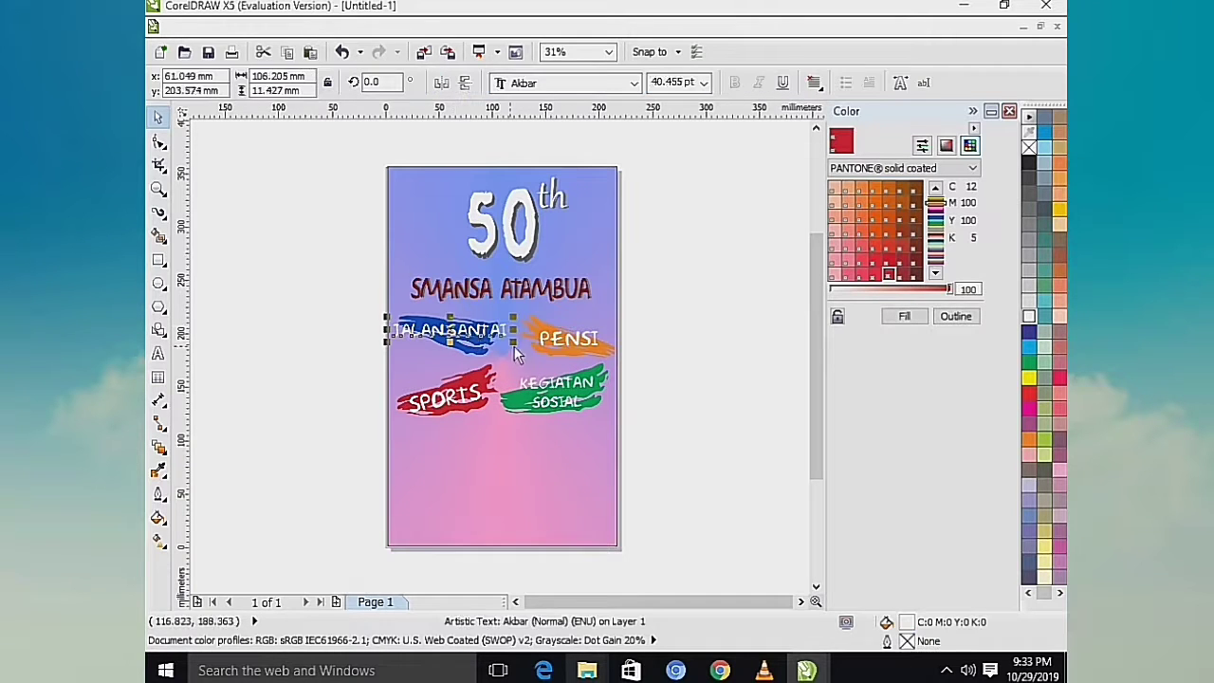
drag(513, 346, 486, 347)
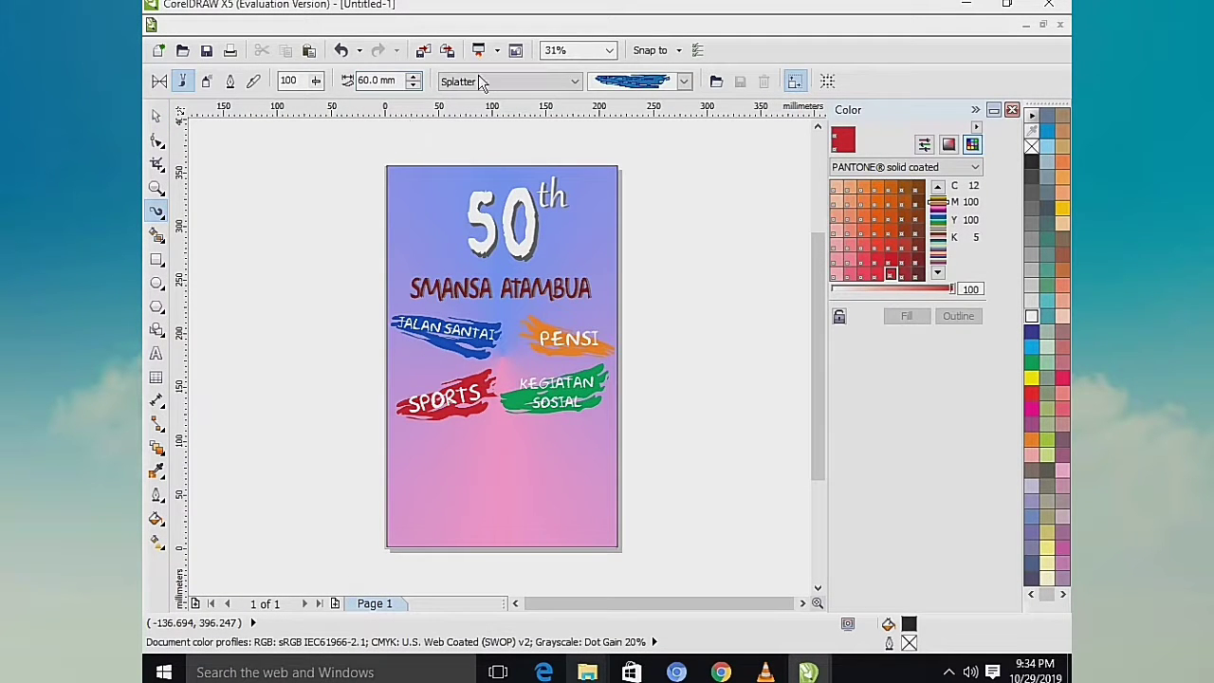
Step: Paint a 60 mm wide Texture-category artistic brush stroke across the page below the "SPORTS" and "KEGIATAN SOSIAL" labels
click(480, 83)
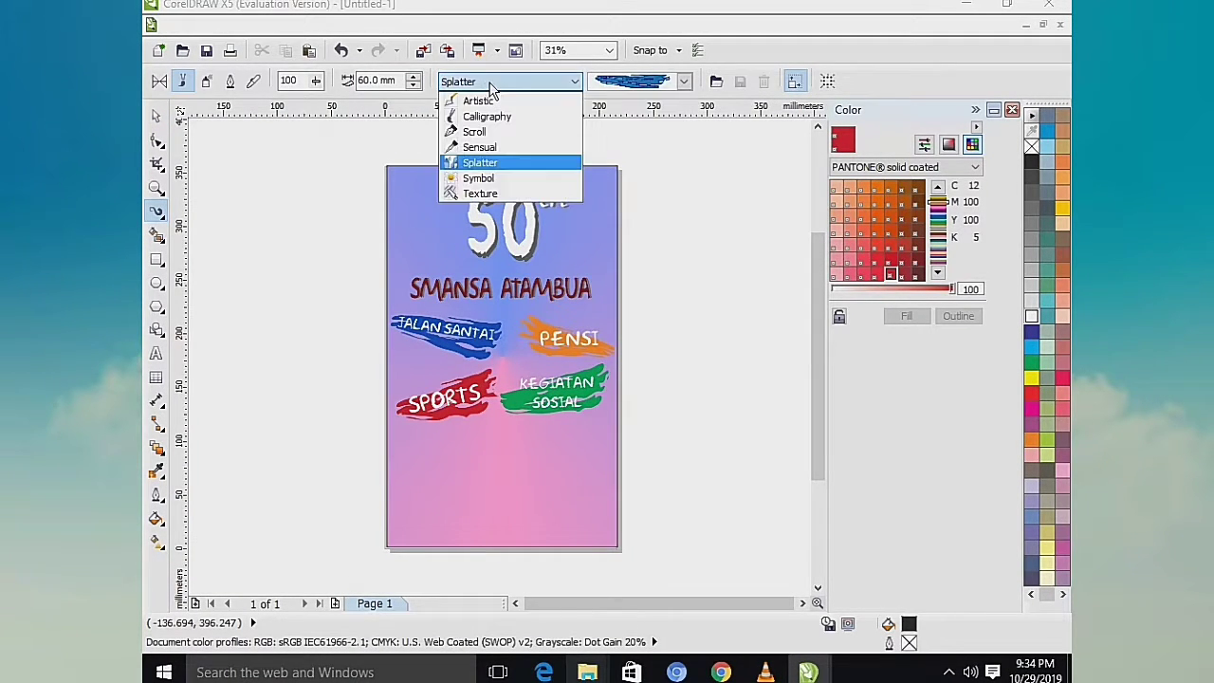
click(559, 193)
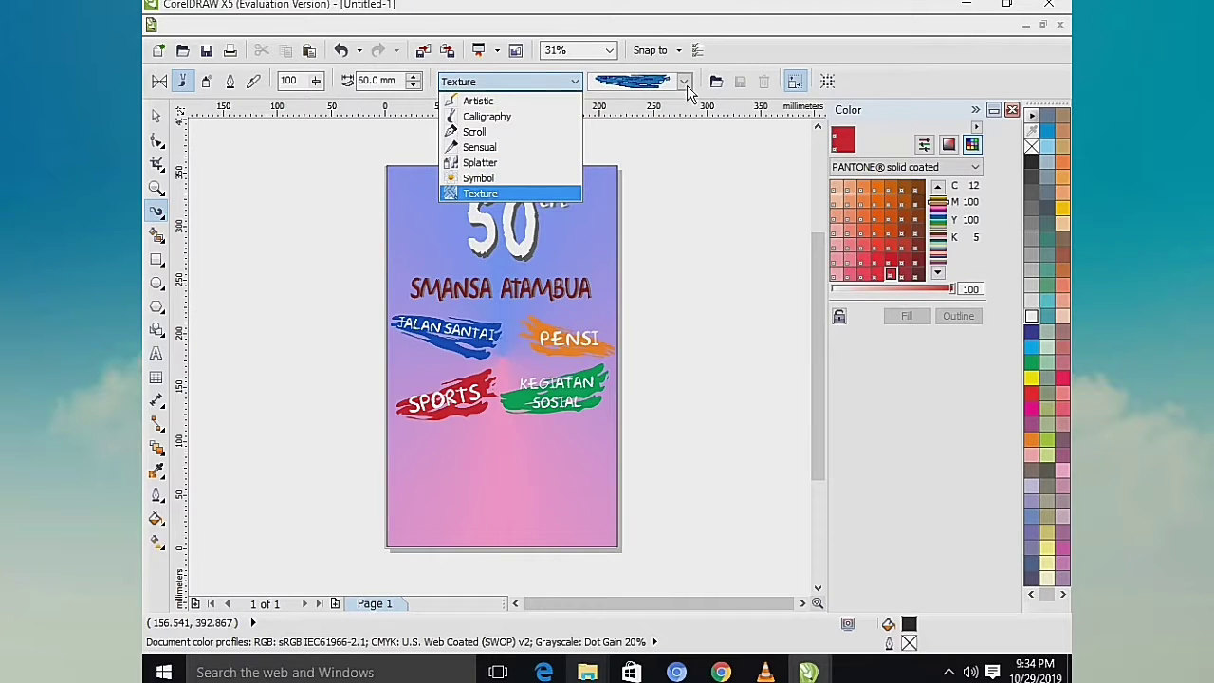
click(685, 82)
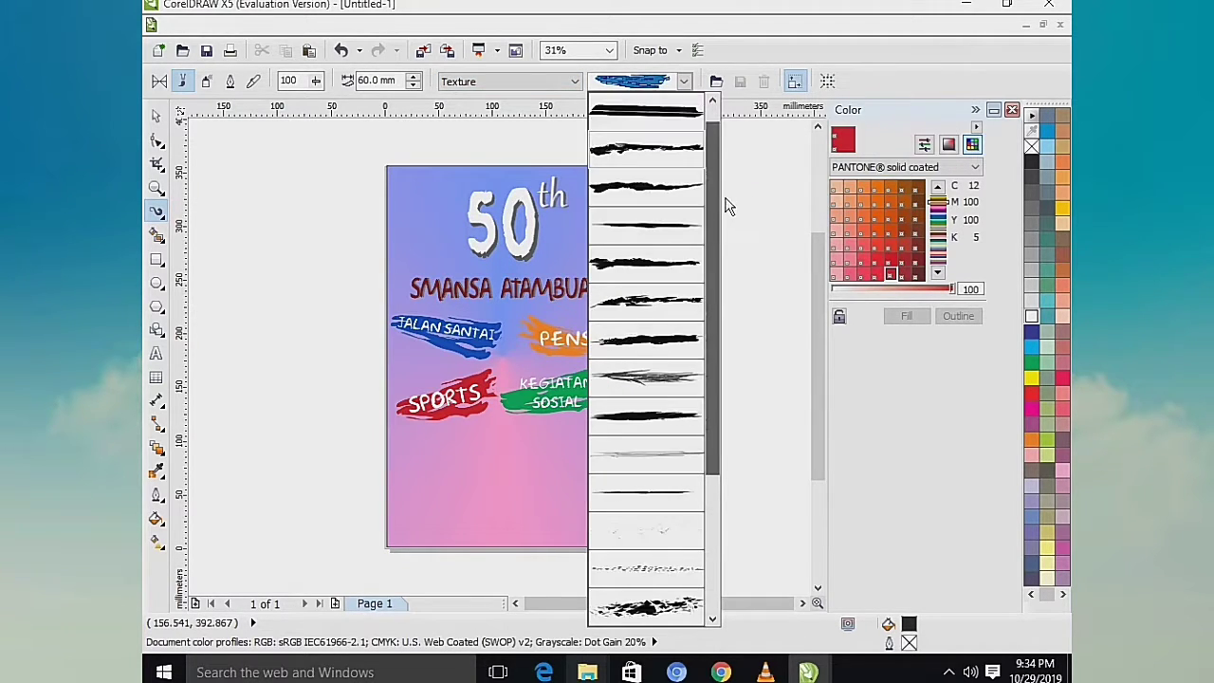
drag(727, 207, 732, 283)
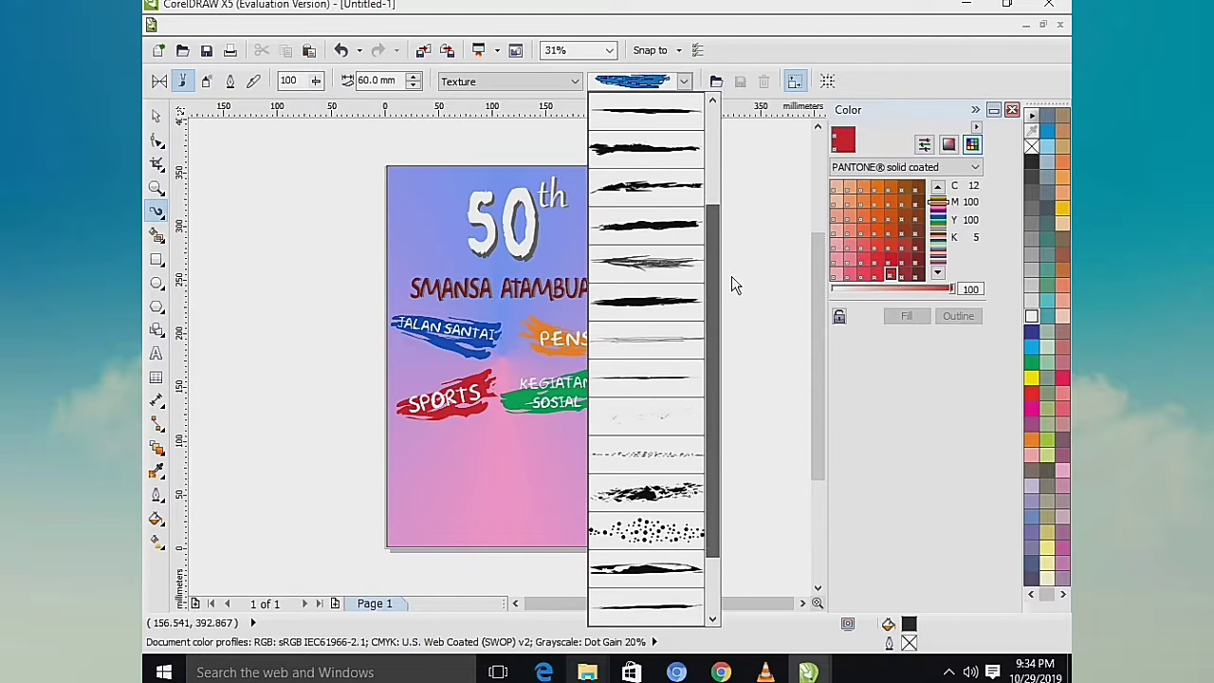
click(691, 298)
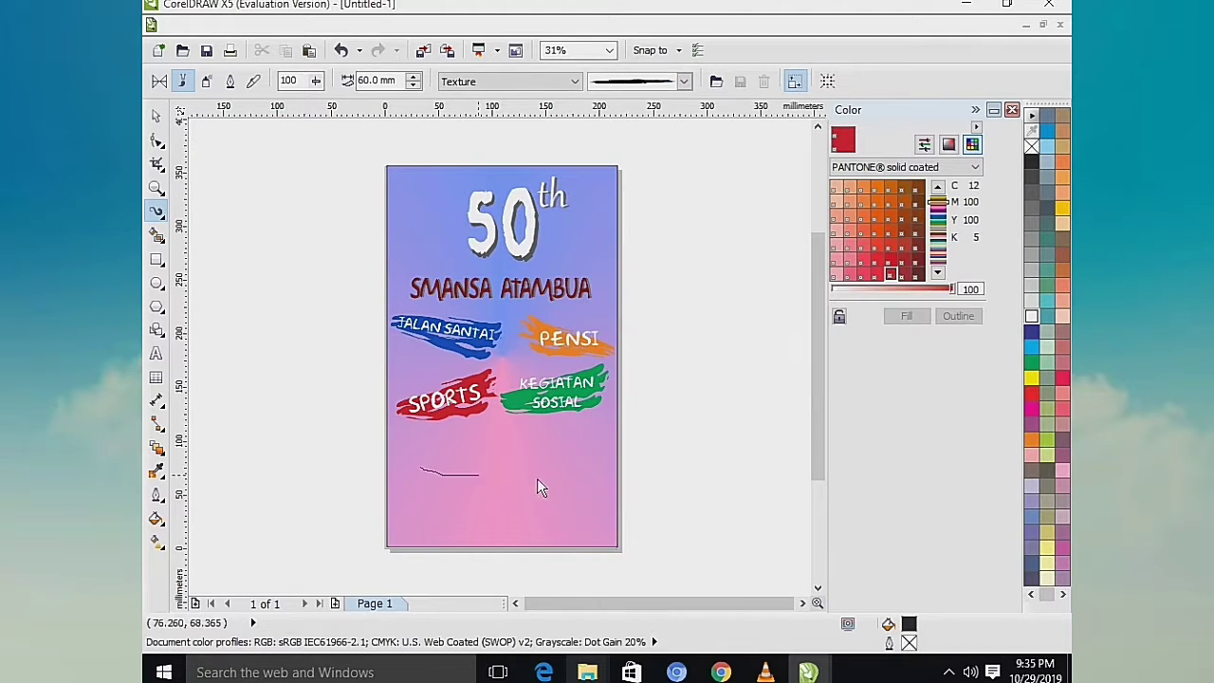
drag(584, 493, 599, 493)
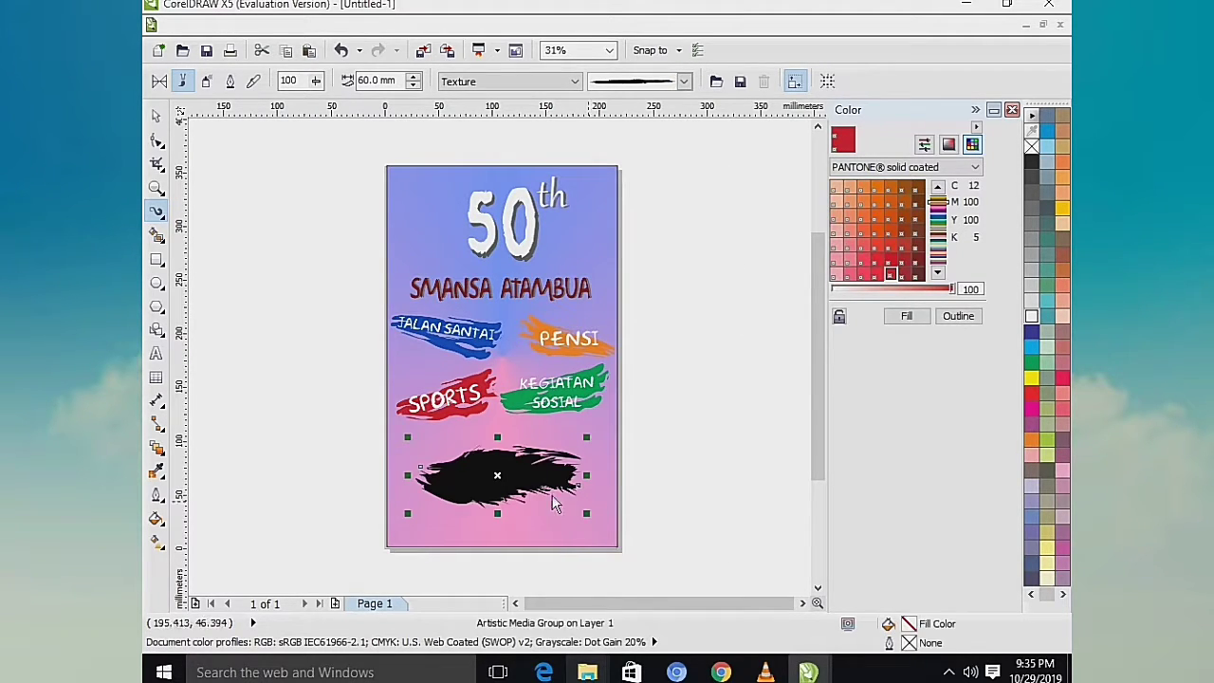
Step: Fill the new brush stroke with white and enlarge it to span the full width of the poster
click(156, 115)
drag(408, 513, 402, 536)
drag(586, 446, 612, 427)
drag(503, 485, 502, 464)
click(1037, 316)
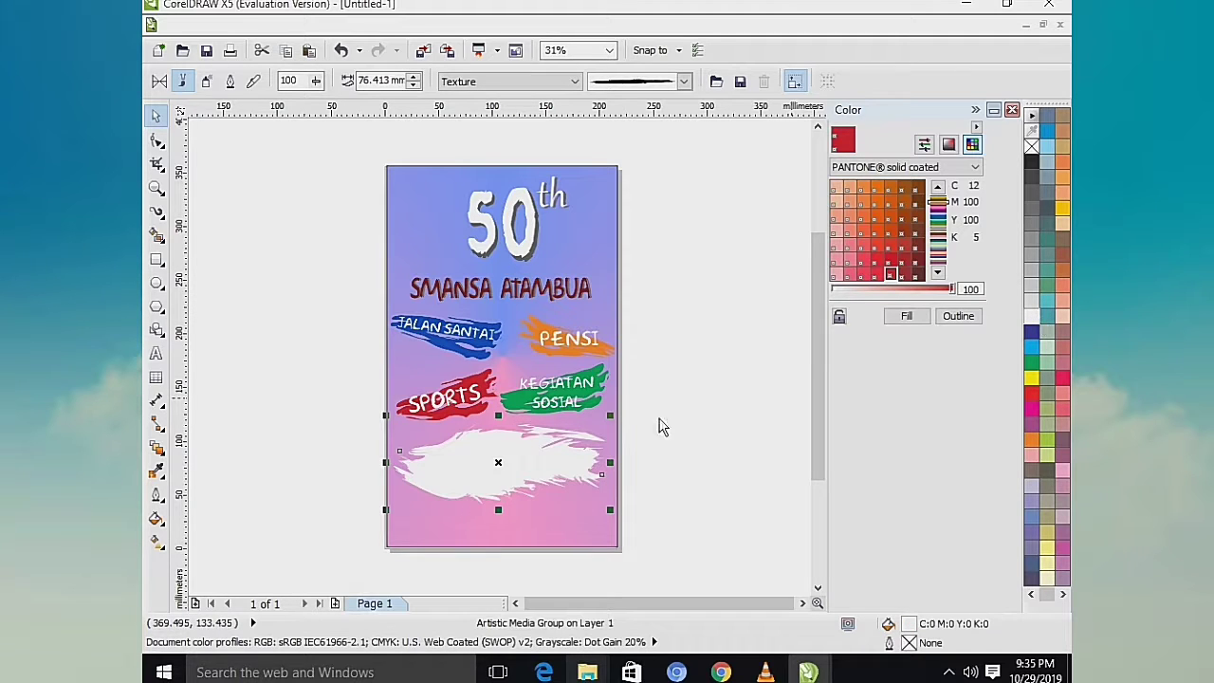
drag(610, 509, 625, 515)
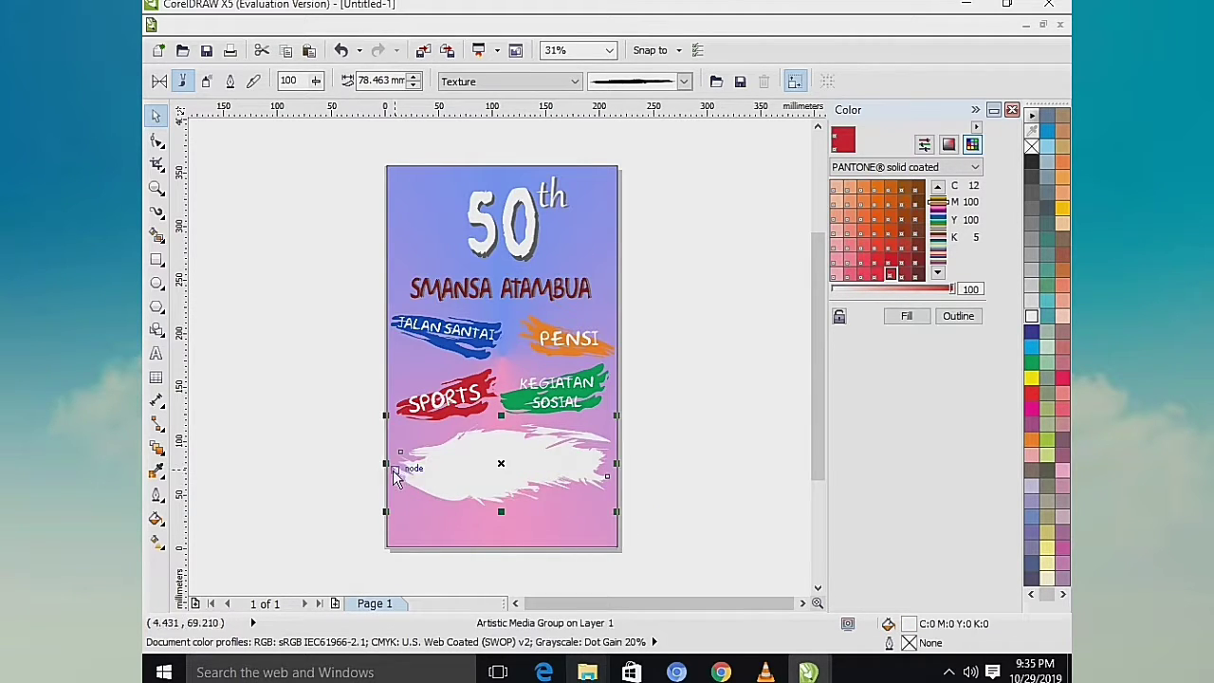
drag(395, 469, 386, 467)
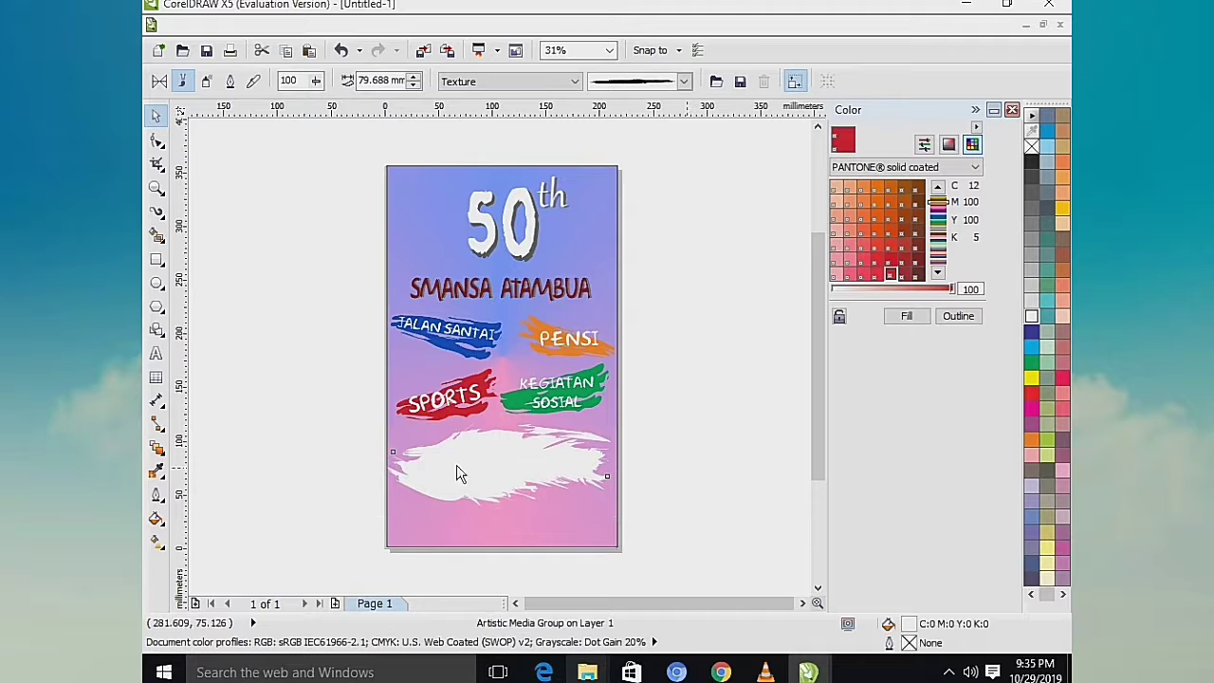
Step: Add centred four-line text "WAKTU & TEMPAT", "SENIN, 02 SEPTEMBER 2028", "08.00 - SELESAI", "SMA NEGERI 1 ATAMBUA" beside the page
click(156, 353)
click(265, 326)
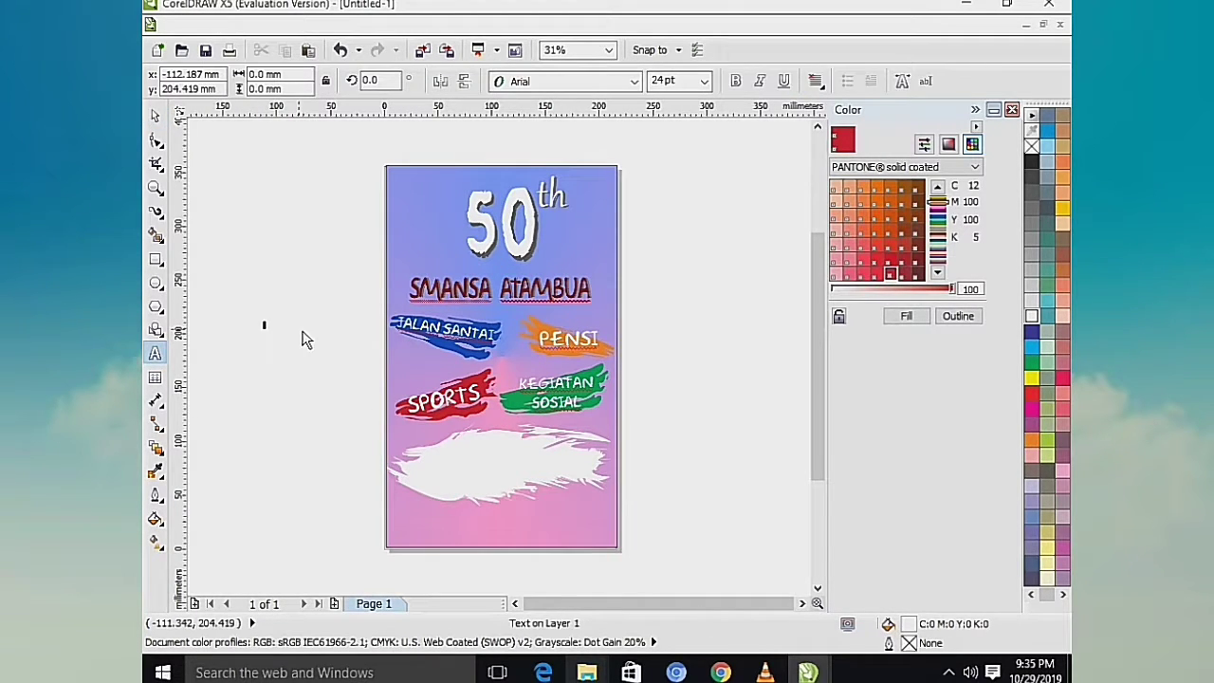
text(Te)
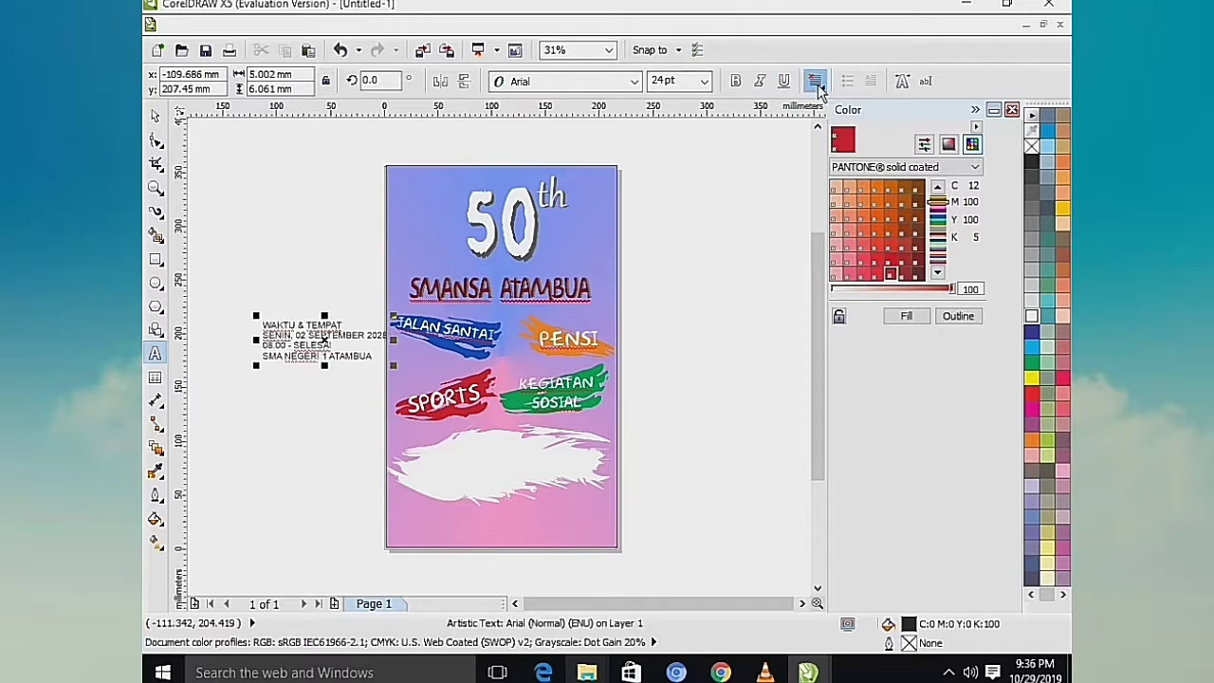
click(818, 84)
click(849, 147)
Step: Set the time-and-place text in Bondi Regular, enlarge it and place it over the white brush stroke
click(156, 115)
click(634, 82)
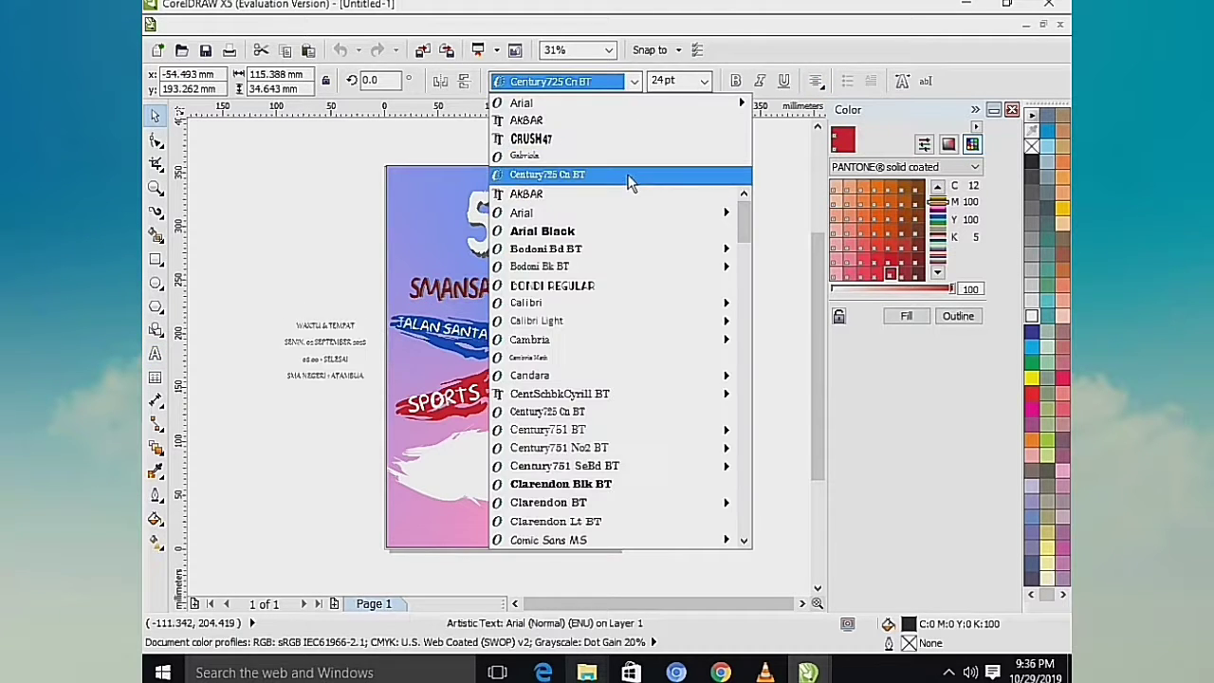
click(623, 289)
mouse_move(329, 347)
mouse_down()
mouse_move(639, 540)
mouse_move(612, 512)
mouse_move(628, 512)
mouse_up()
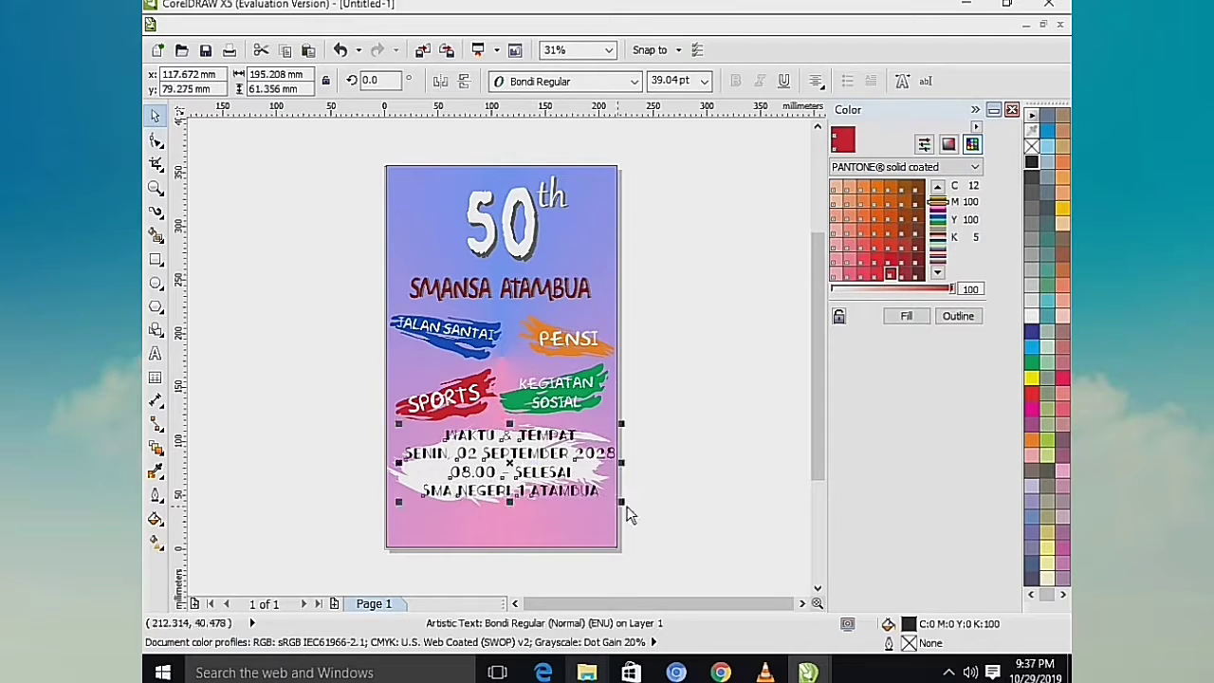
Step: Try Clarendon Blk BT on the time-and-place text, then set it in Crush47 and widen it to about 157 mm
click(634, 81)
click(621, 490)
click(634, 81)
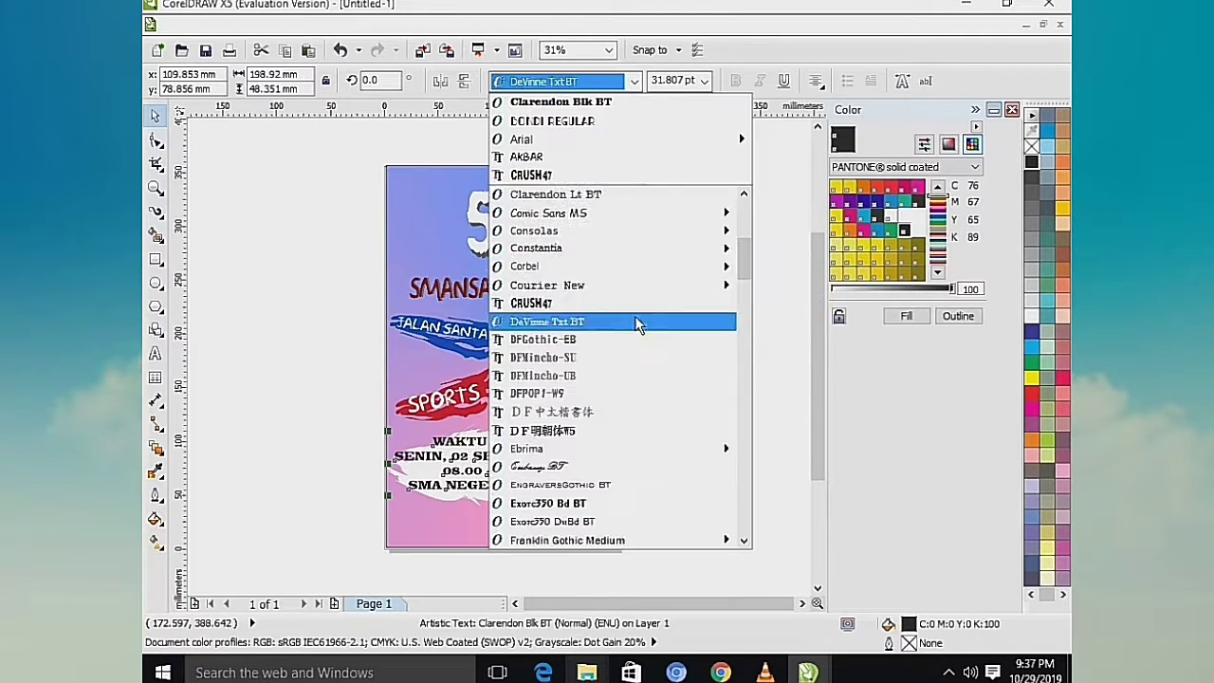
click(626, 290)
drag(425, 466, 411, 463)
drag(571, 463, 585, 464)
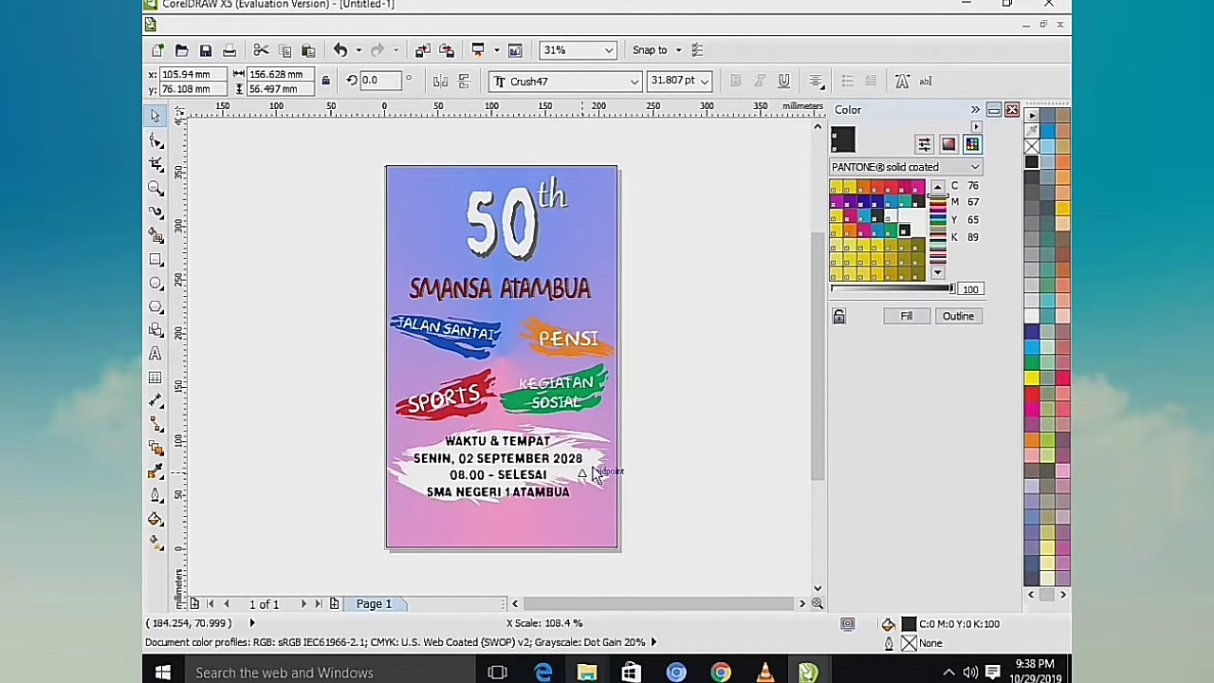
Step: Try the Bondi Regular font on the "KEGIATAN SOSIAL" label, then restore its earlier font
click(581, 402)
click(578, 386)
click(634, 81)
click(579, 178)
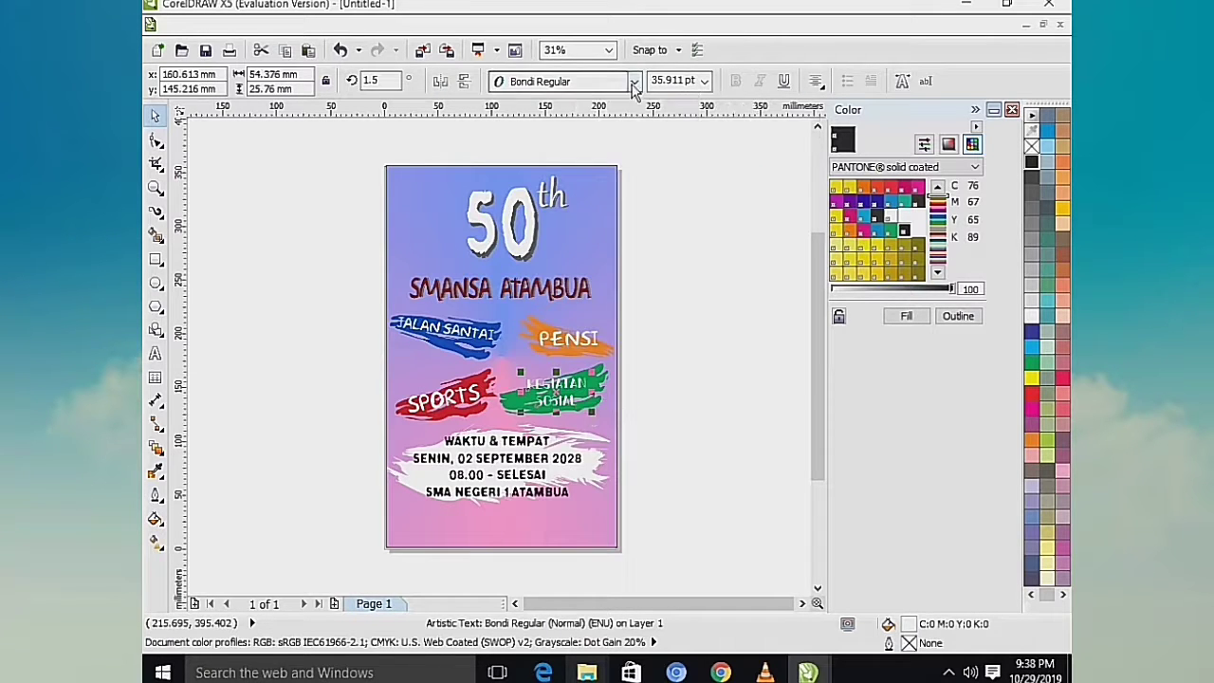
click(634, 80)
click(678, 290)
click(710, 367)
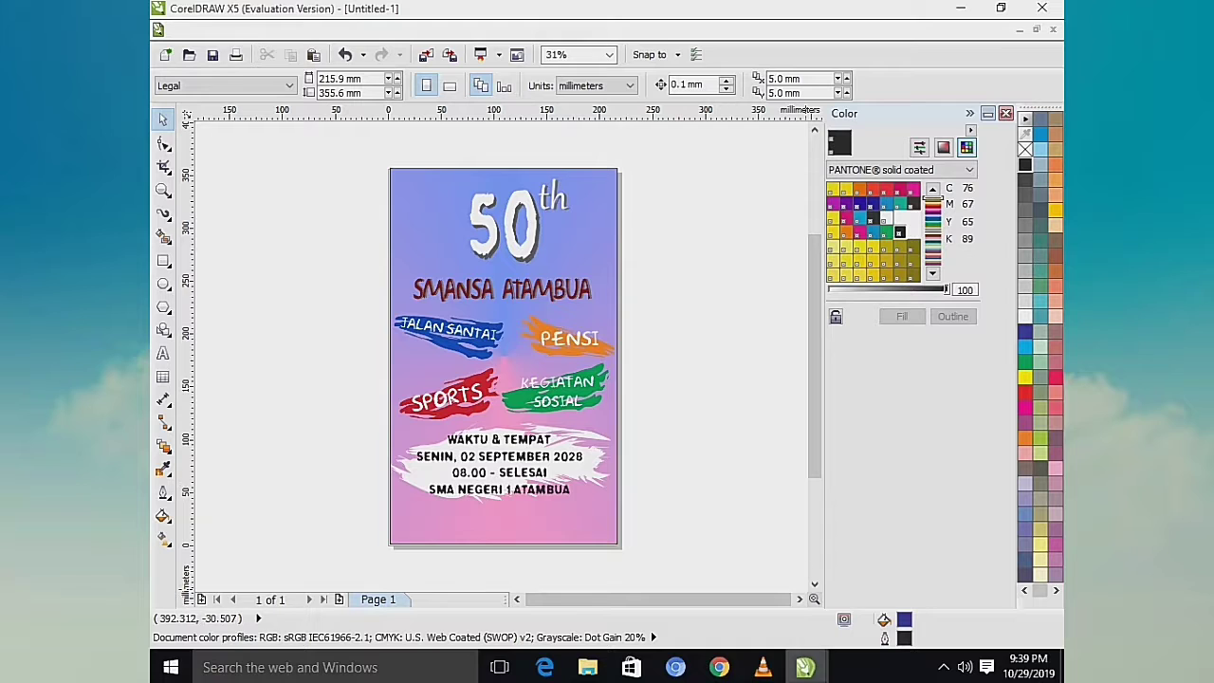
Step: Copy the SMA NEGERI 1 ATAMBUA logo group from the Final poster document and paste it into the anniversary poster
mouse_move(815, 669)
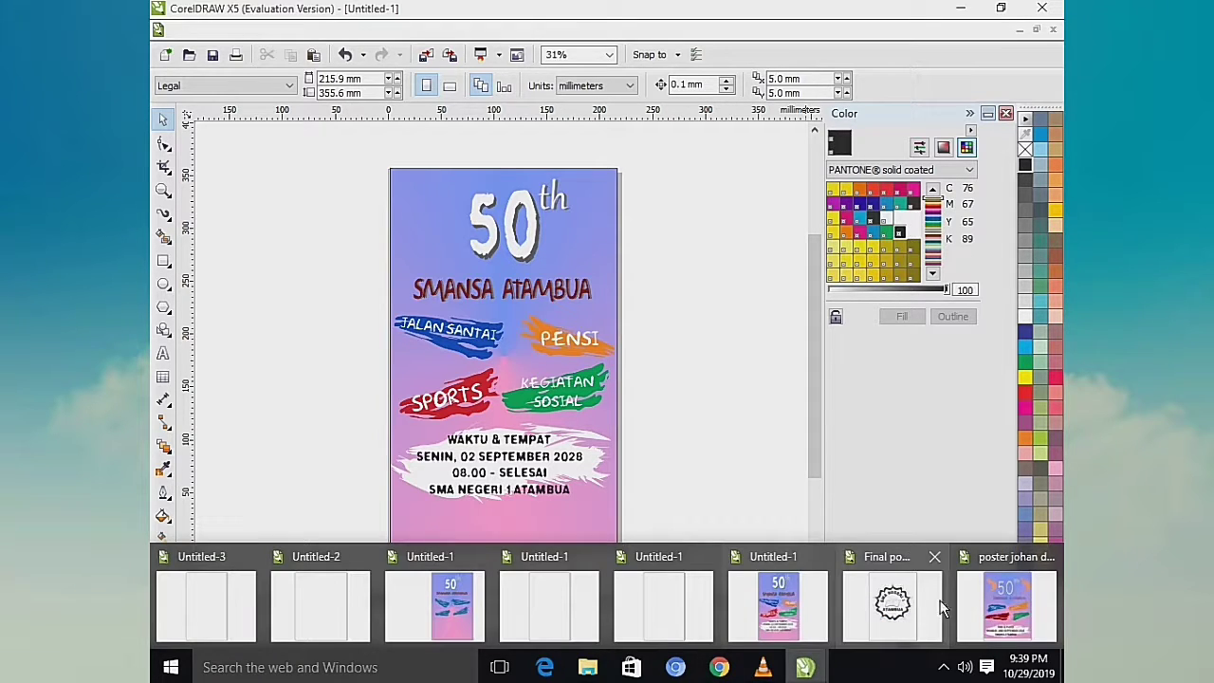
click(904, 615)
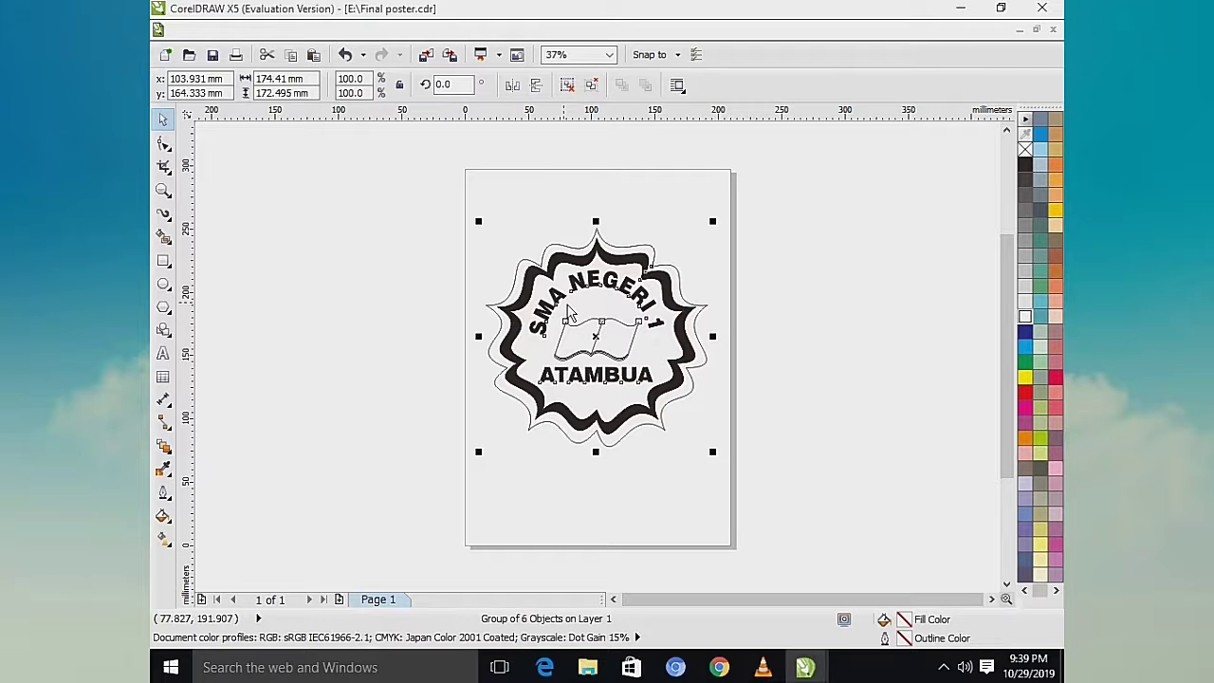
key(ctrl+c)
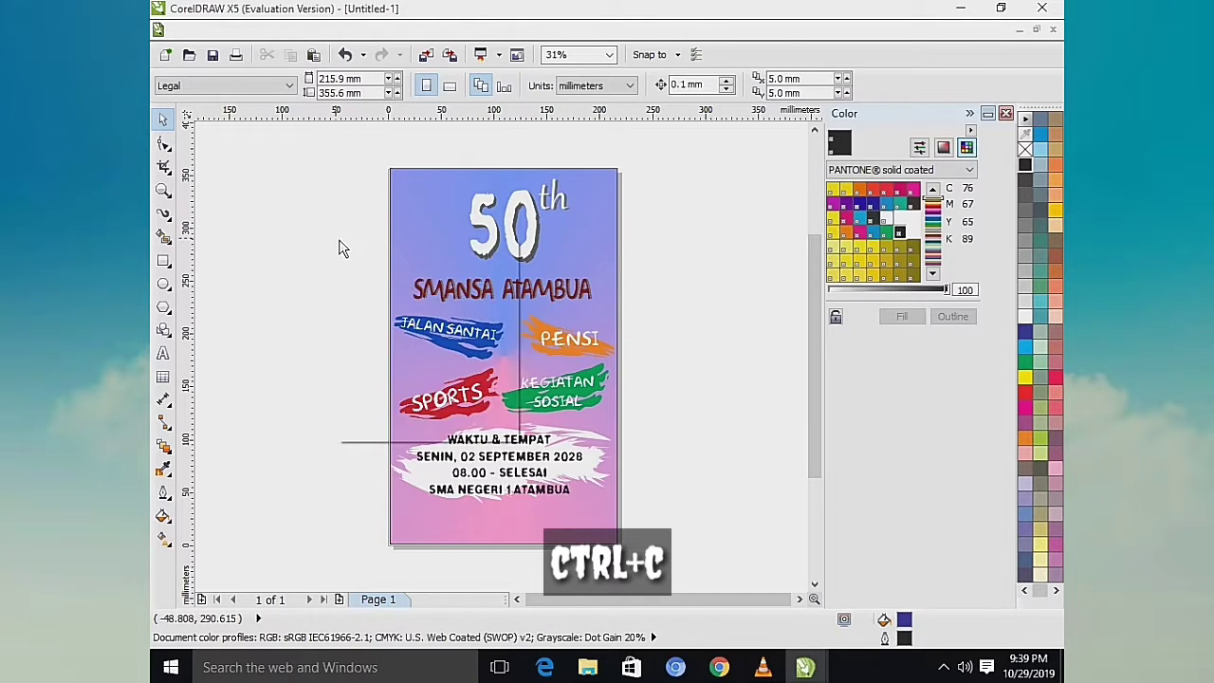
right_click(339, 244)
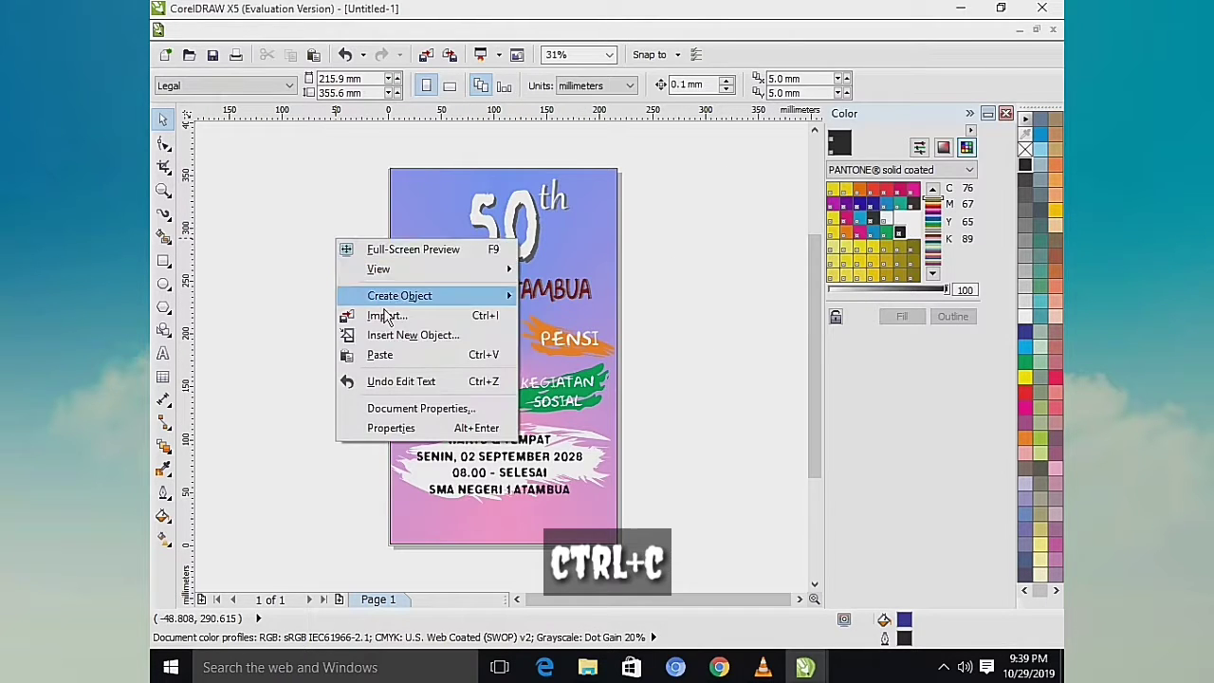
click(394, 353)
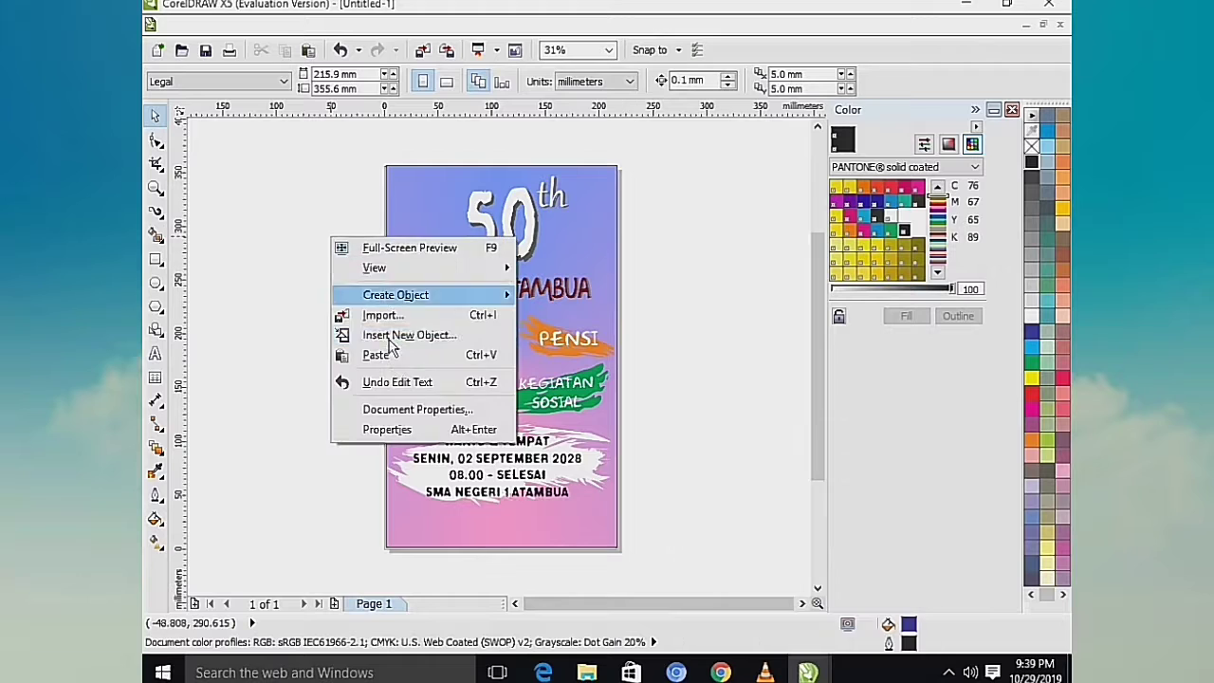
click(391, 357)
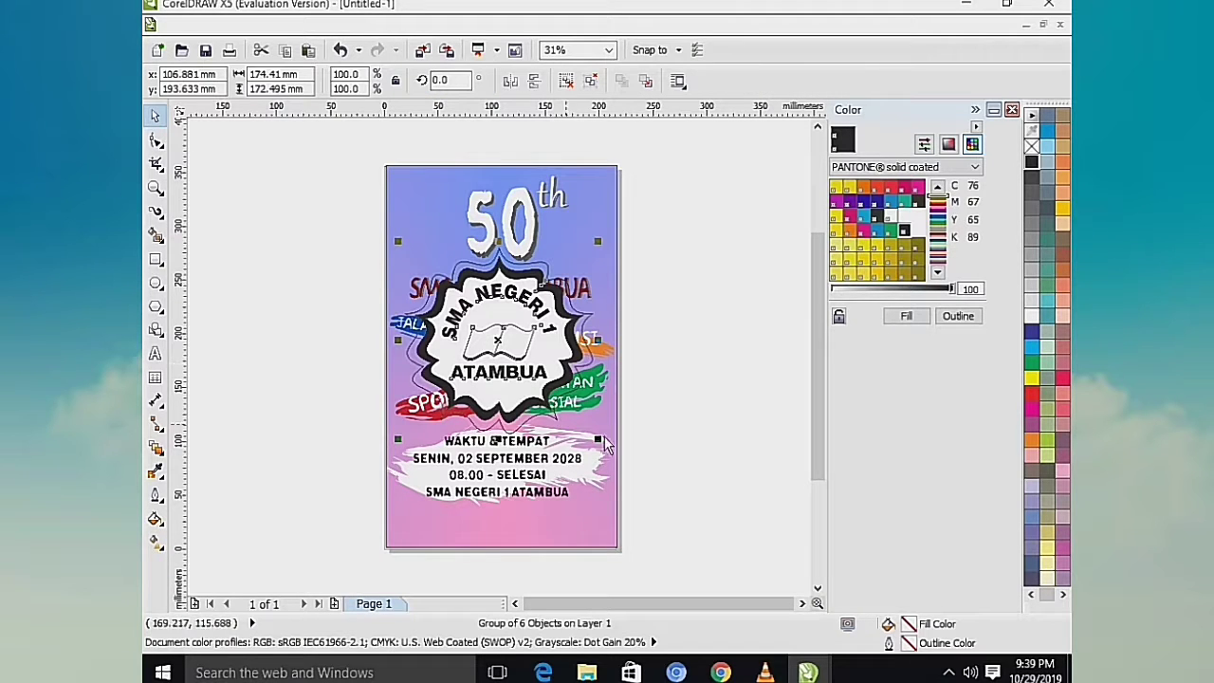
Step: Shrink the pasted school logo and place it in the upper-left corner of the poster
drag(597, 437, 435, 214)
click(340, 219)
click(406, 184)
click(342, 252)
click(406, 204)
click(358, 221)
click(413, 201)
click(351, 256)
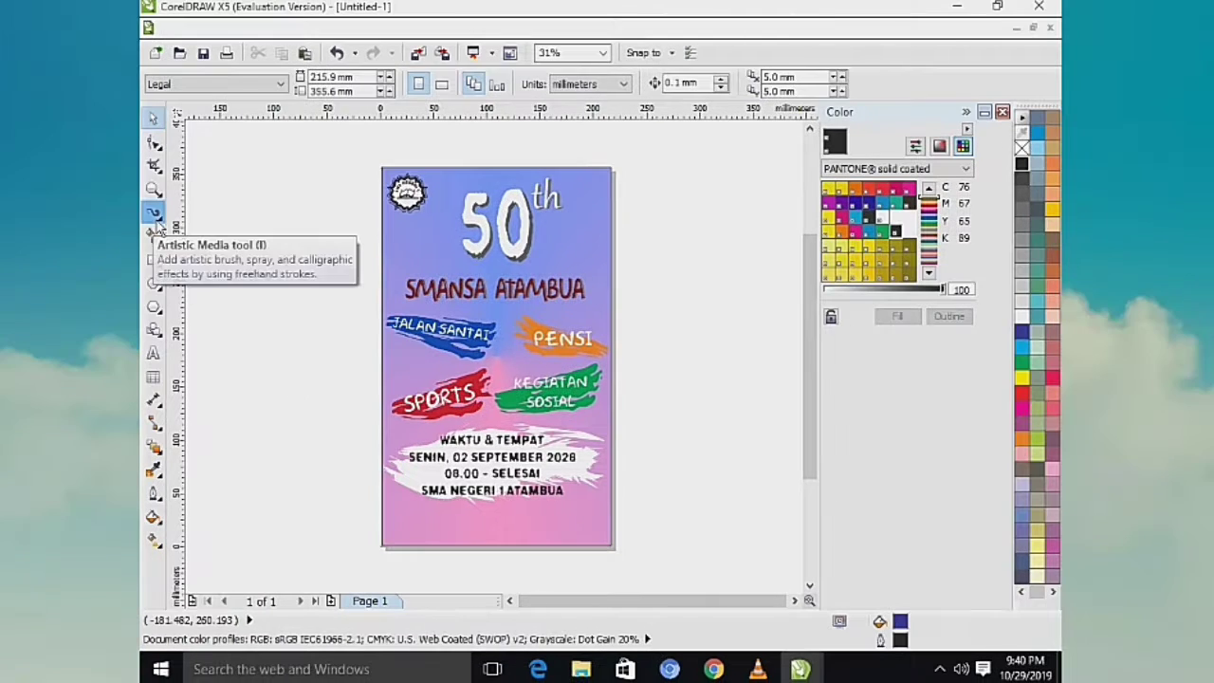
Step: Draw a 25 mm wide feather beside the page with the feather brush from the Symbol artistic media category
click(154, 217)
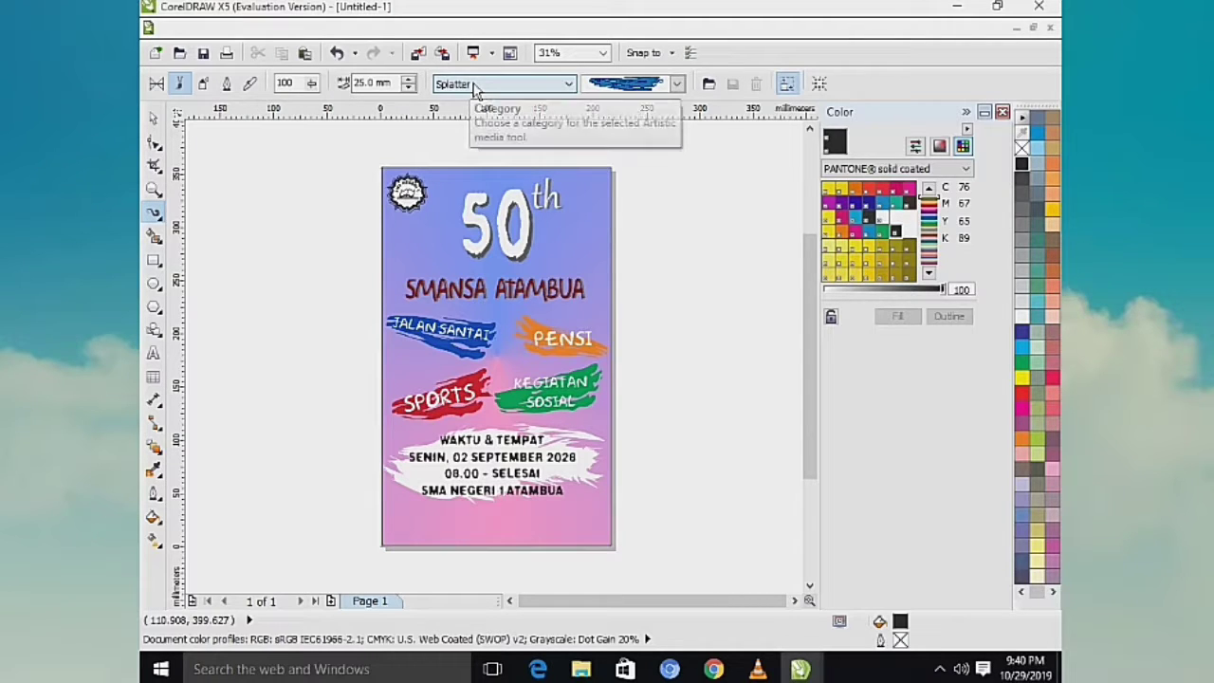
click(476, 85)
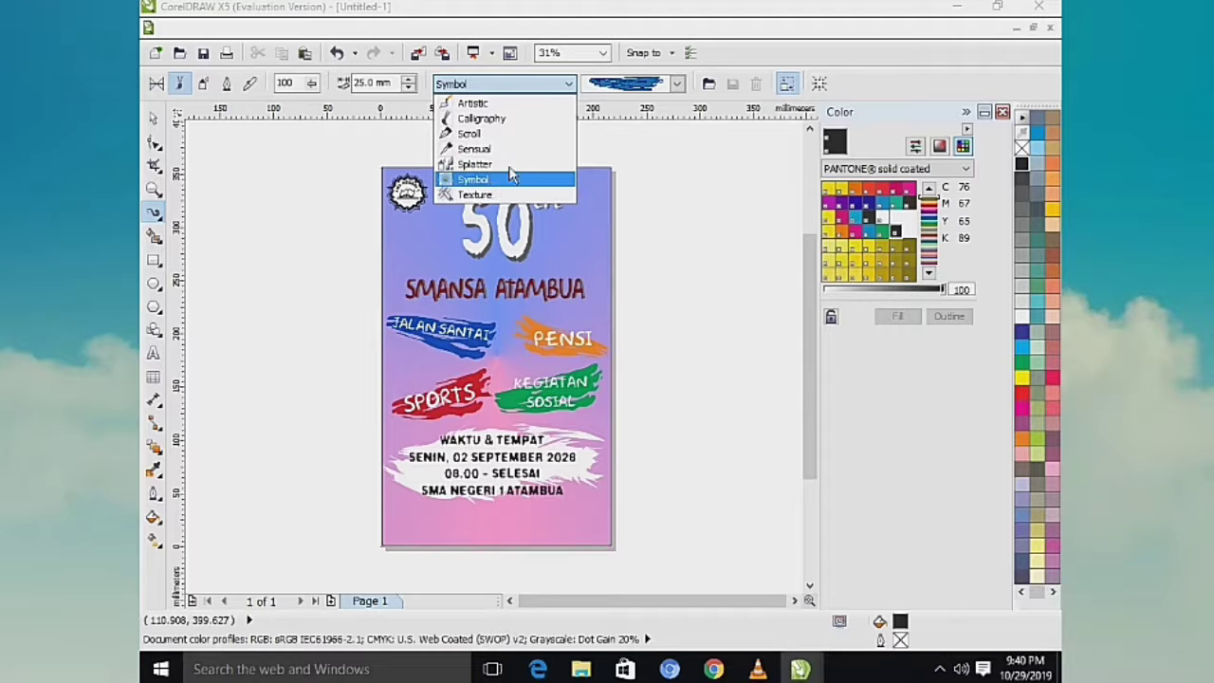
click(510, 176)
click(677, 83)
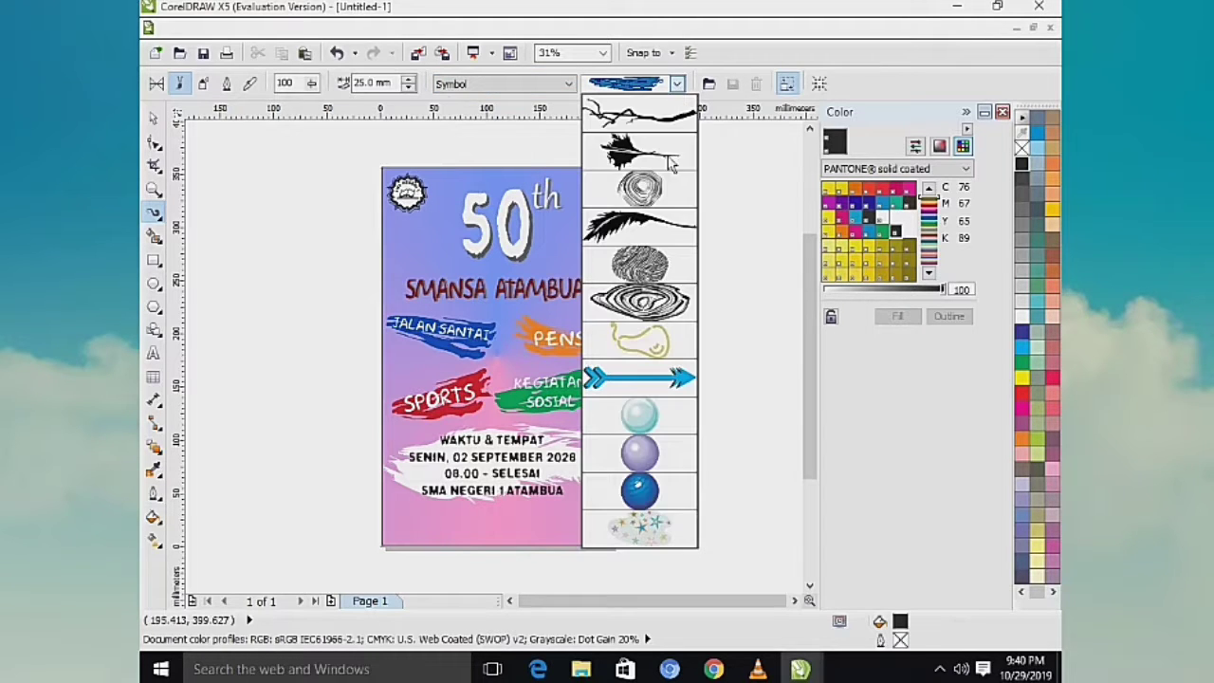
click(654, 223)
drag(250, 204, 294, 290)
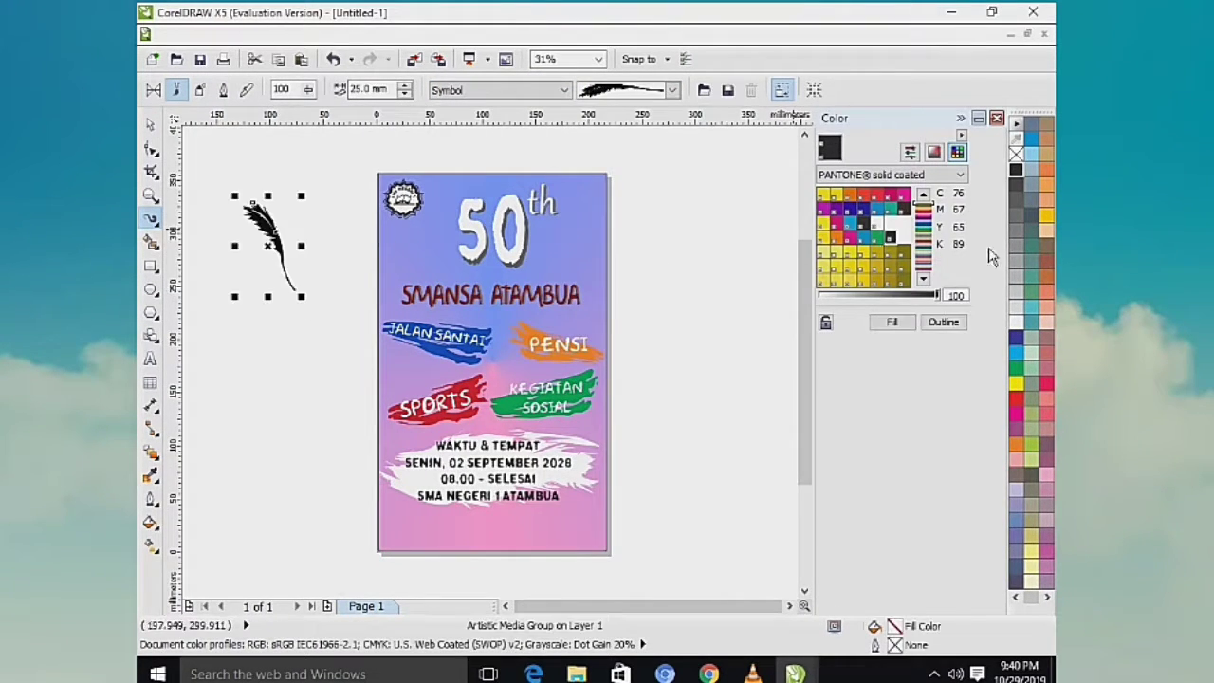
Step: Fill the feather with salmon (C0 M60 Y60 K0), place it right of "50th" and resize it
click(1047, 291)
click(150, 124)
drag(267, 247, 570, 231)
drag(604, 183, 618, 204)
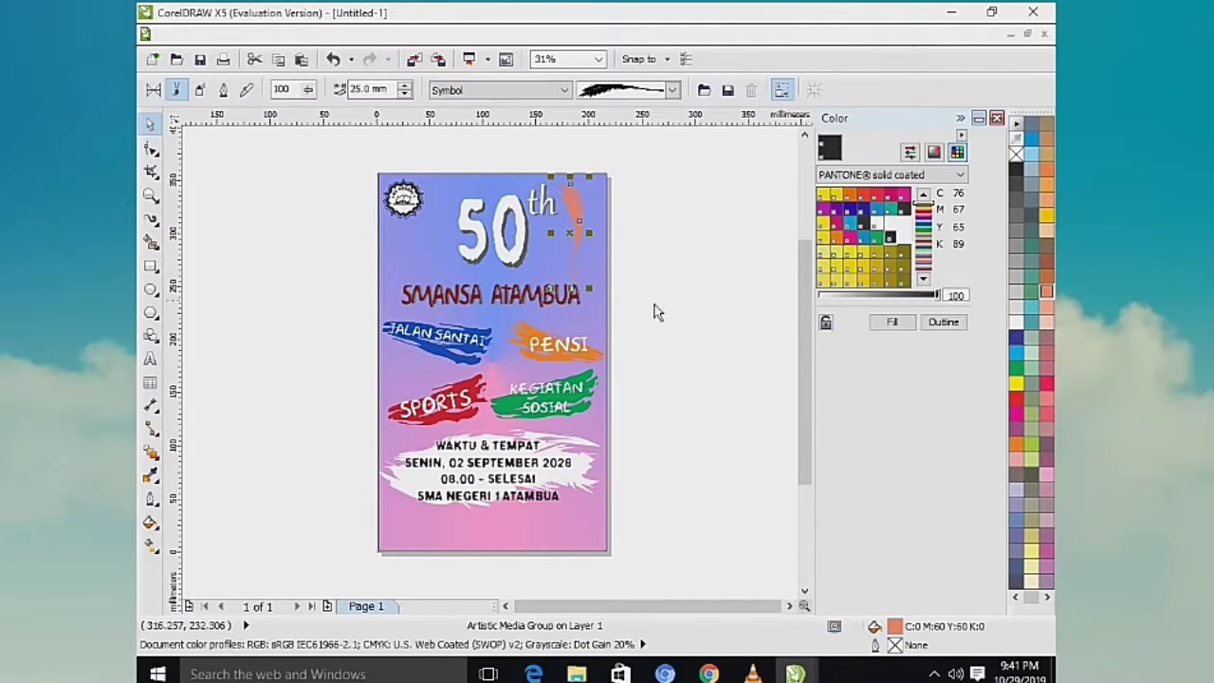
Step: Duplicate the feather to the left side of "50" and mirror the copy horizontally
drag(577, 231, 447, 235)
right_click(447, 235)
right_click(855, 93)
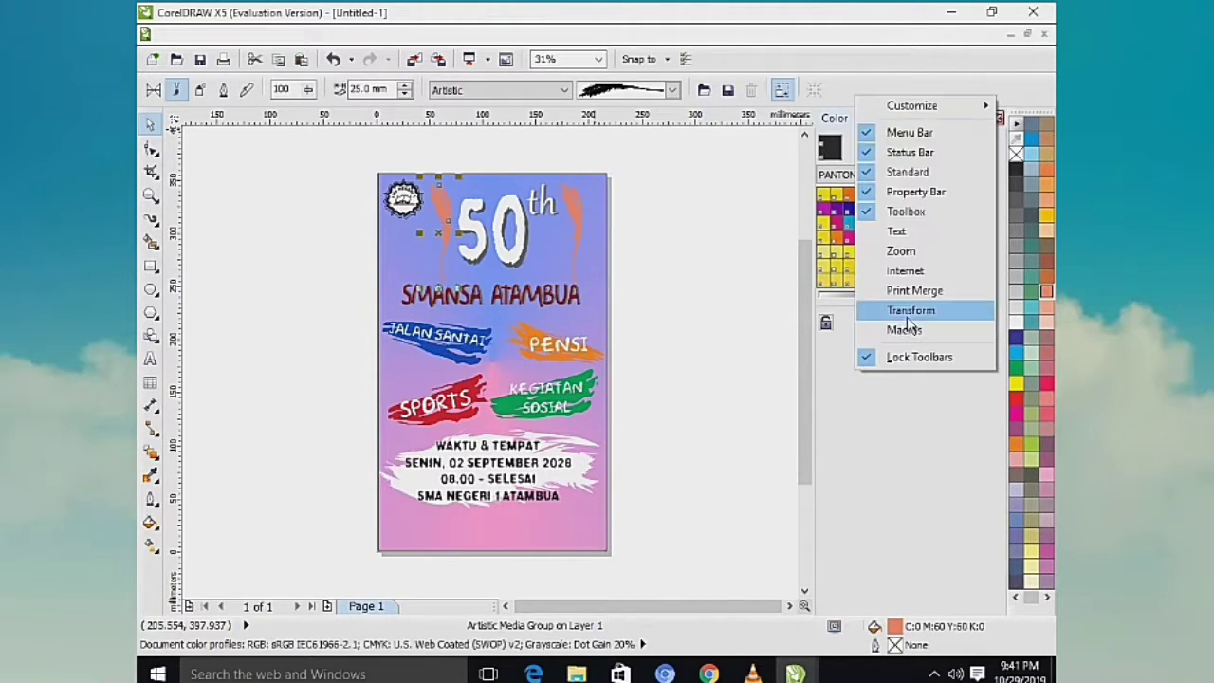
click(907, 312)
click(728, 316)
drag(902, 289, 754, 291)
click(964, 286)
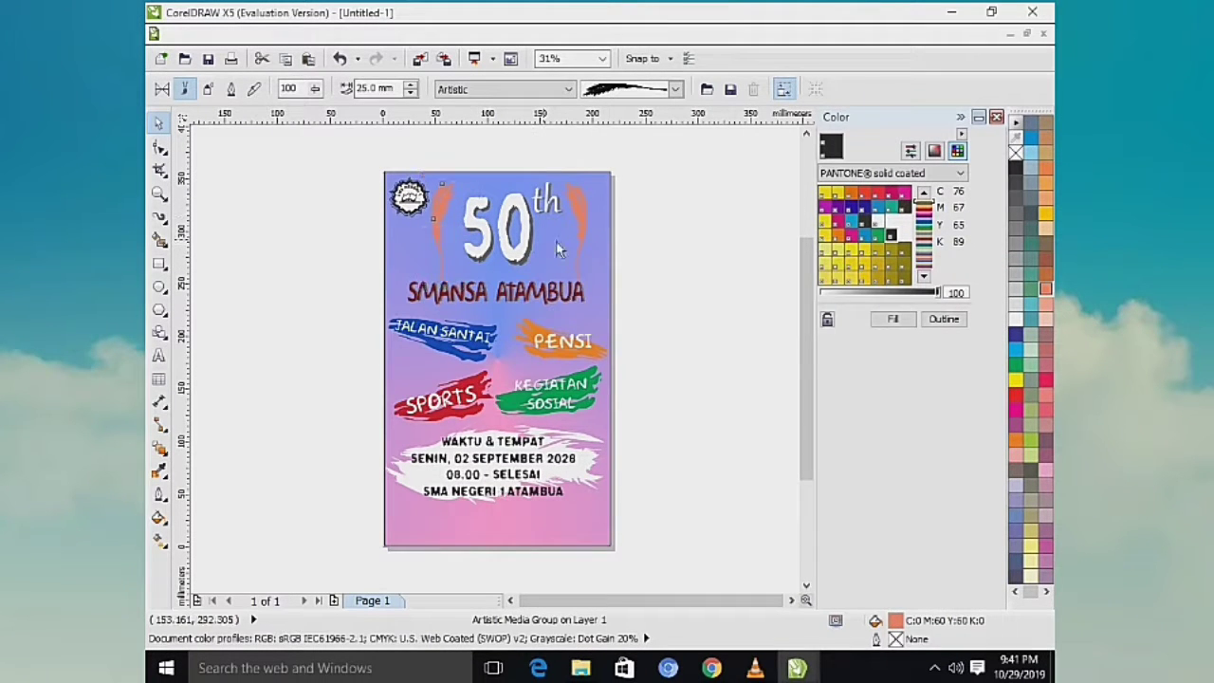
Step: Reposition the two salmon feathers so that they curve around both sides of "50th"
drag(600, 226, 466, 205)
drag(443, 233, 579, 230)
drag(468, 208, 596, 223)
click(667, 266)
drag(574, 227, 438, 227)
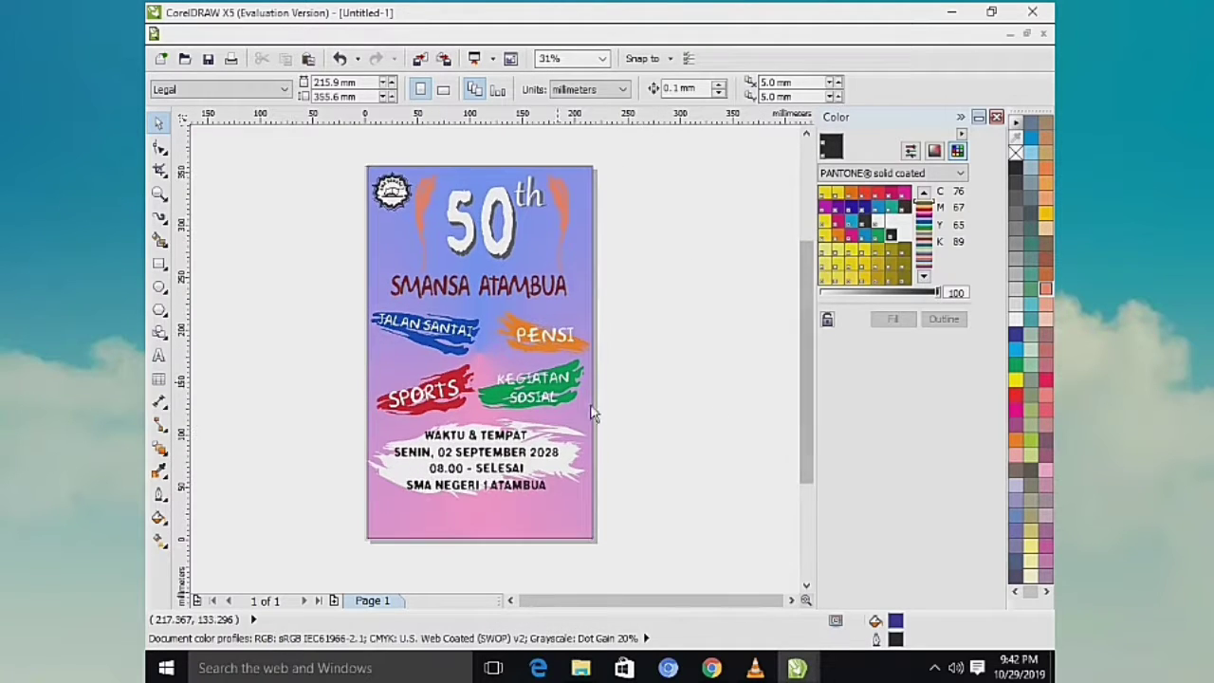
Step: Import the dove, telkomsel and unilever PNG images together from the Pictures folder
right_click(273, 211)
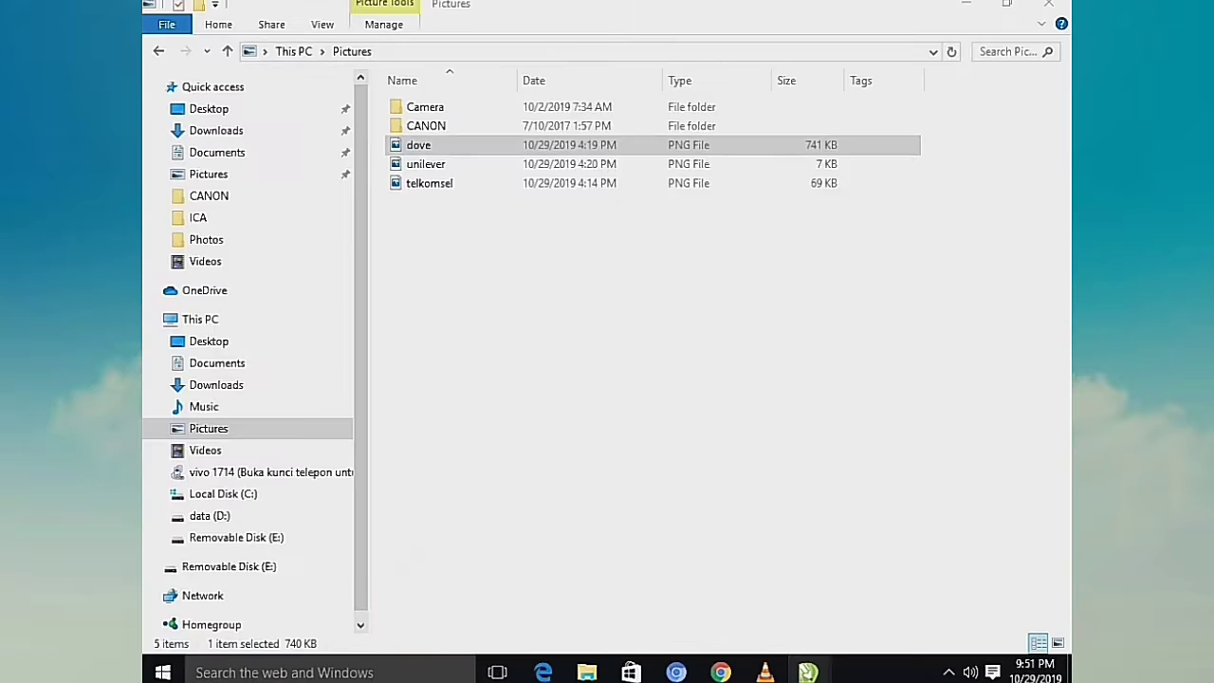
click(808, 672)
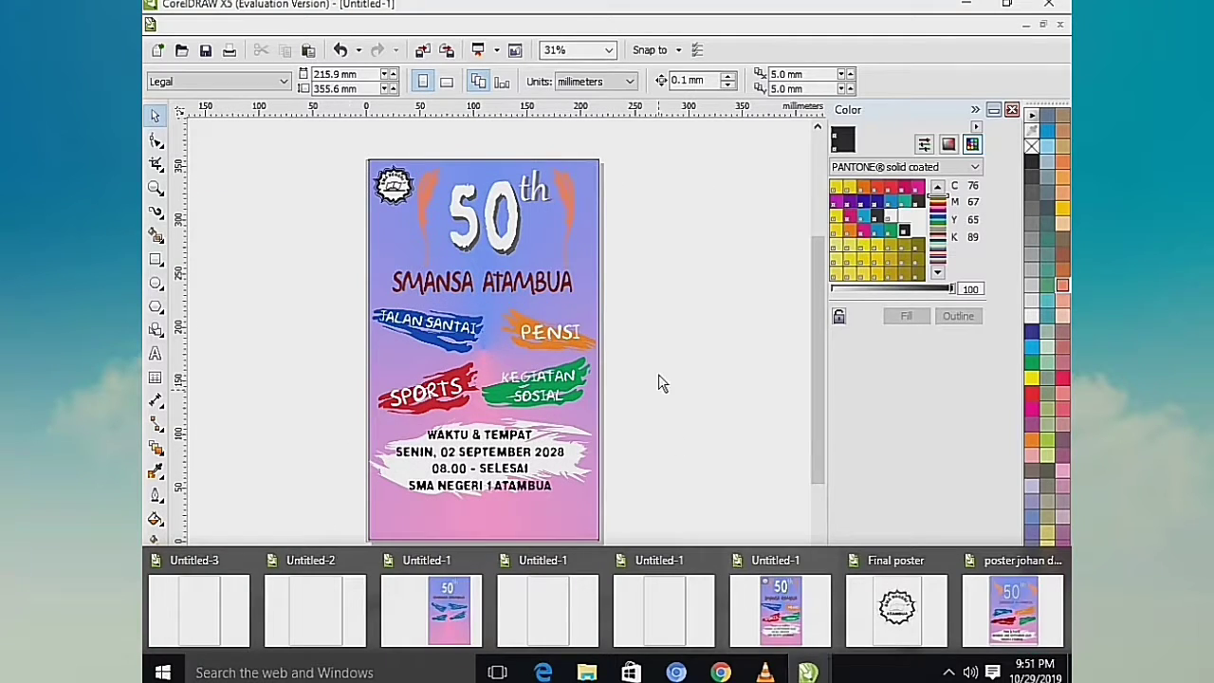
right_click(270, 178)
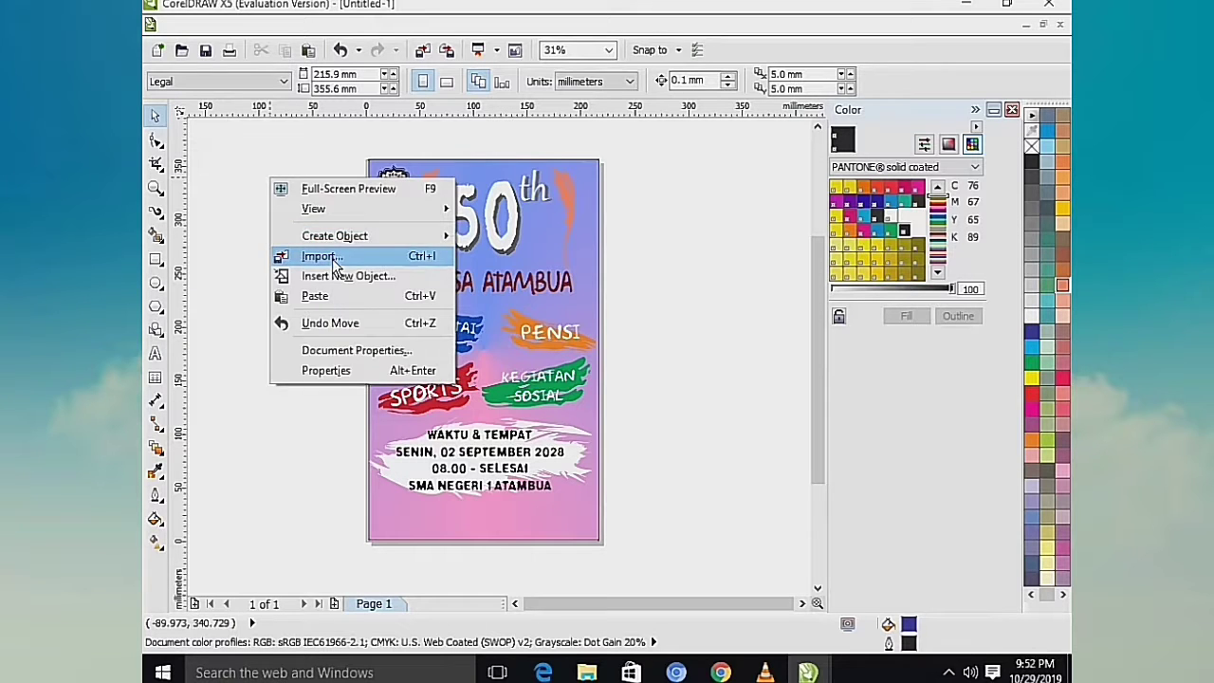
click(327, 258)
key(ctrl+i)
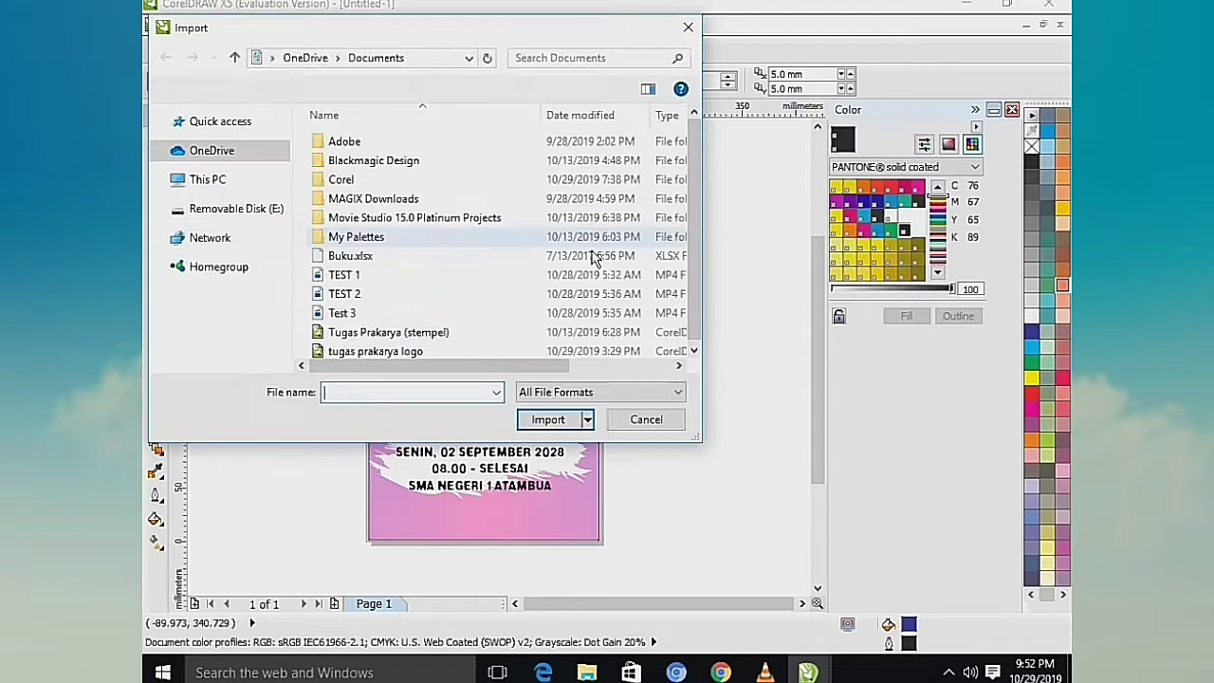
click(171, 180)
click(209, 347)
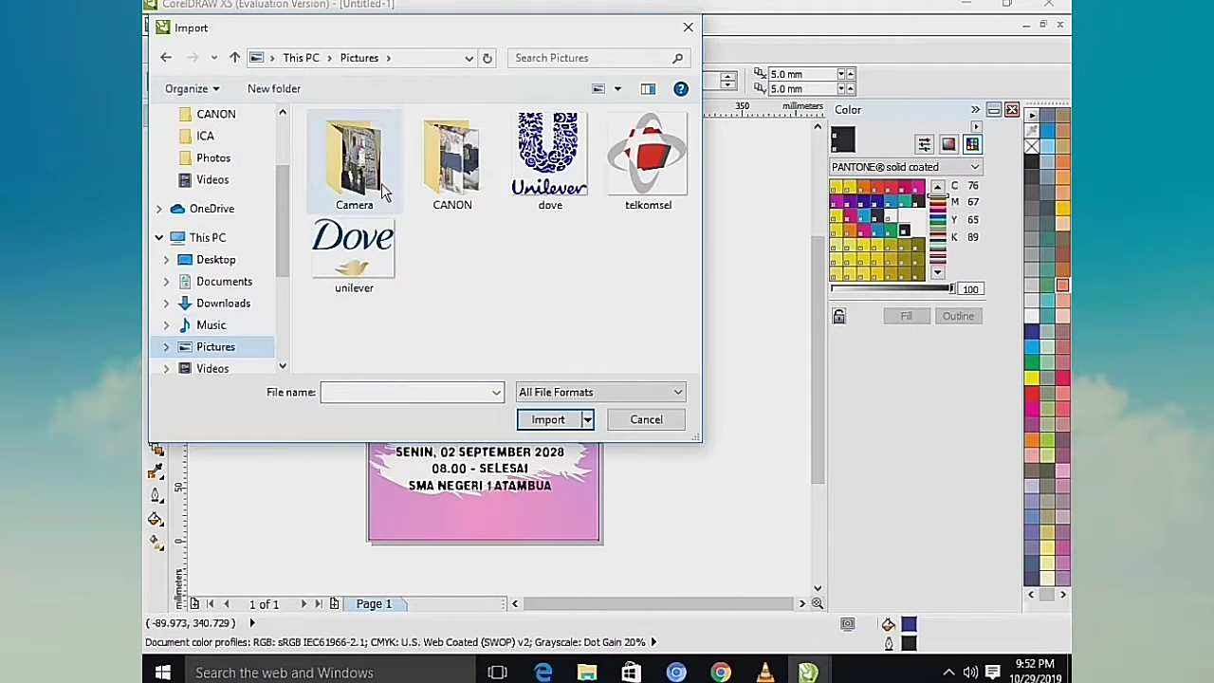
click(553, 176)
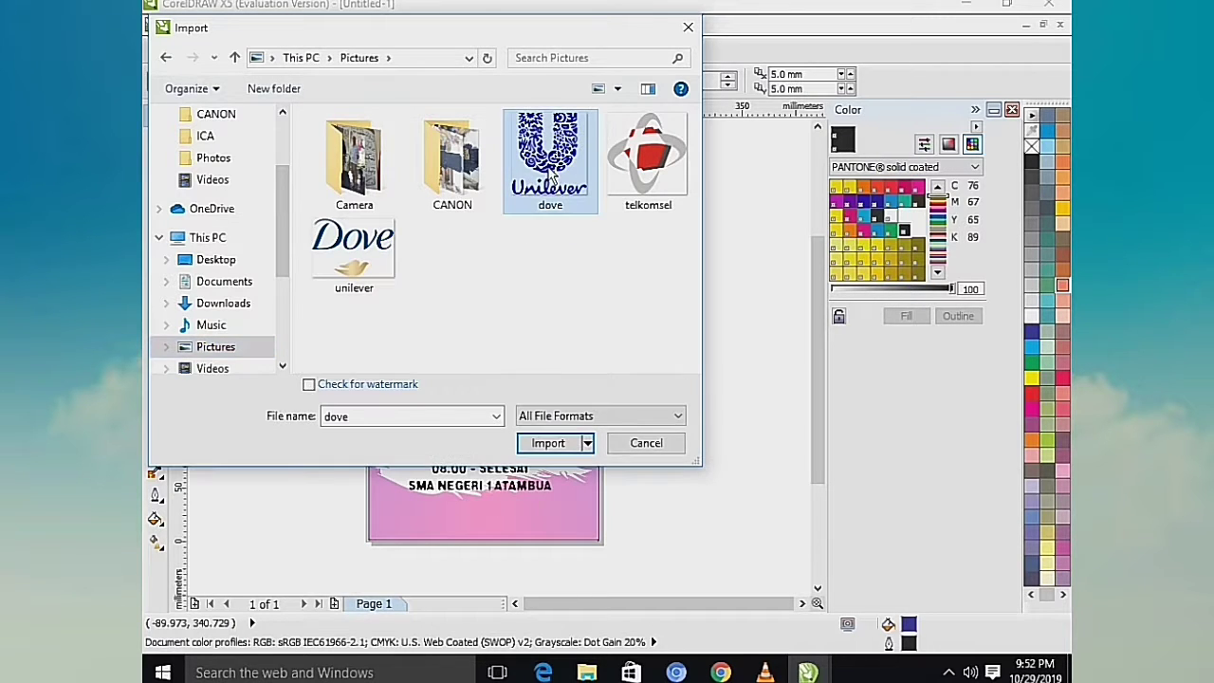
ctrl+click(648, 157)
ctrl+click(354, 252)
click(573, 445)
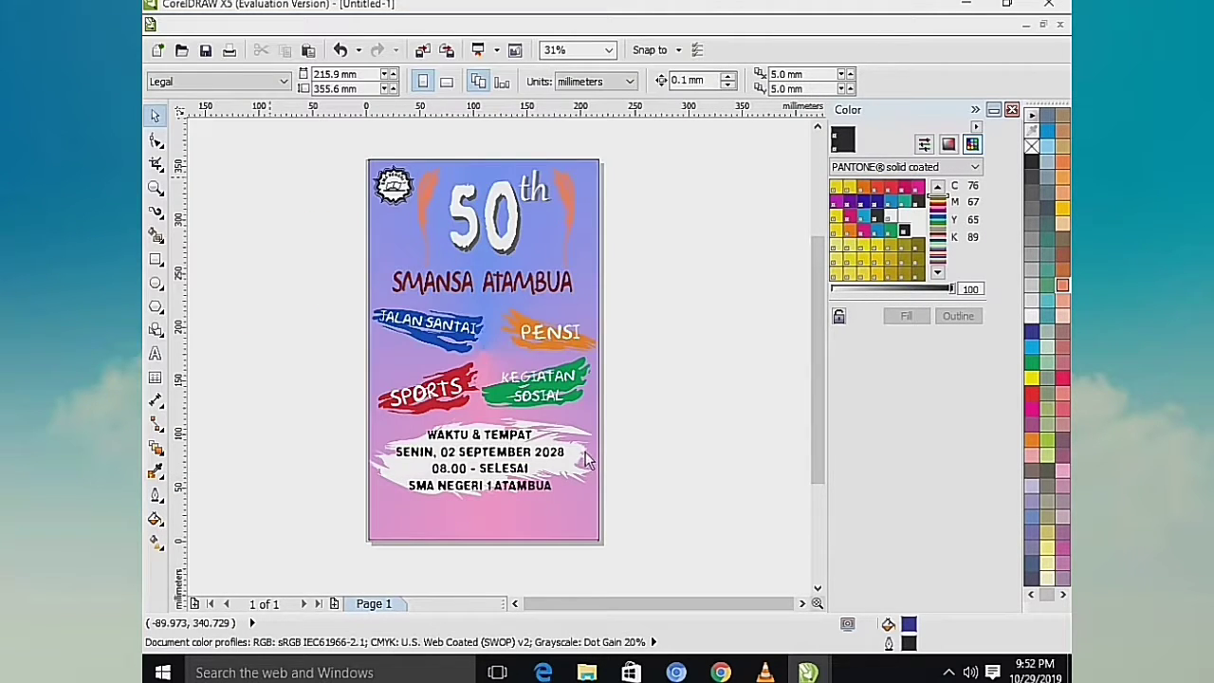
Step: Place the three imported images beside the poster, and shrink the Dove logo into the poster's lower-left corner
scroll(668, 370, down, 2)
scroll(660, 384, up, 3)
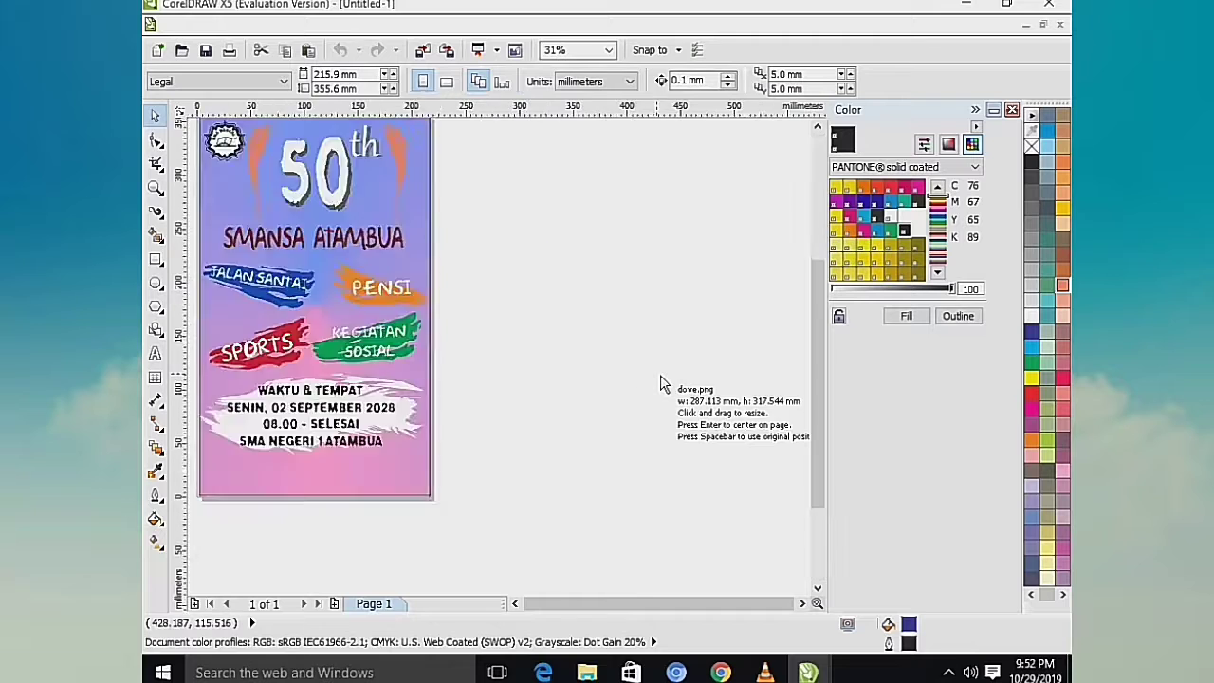
scroll(659, 391, down, 1)
click(407, 474)
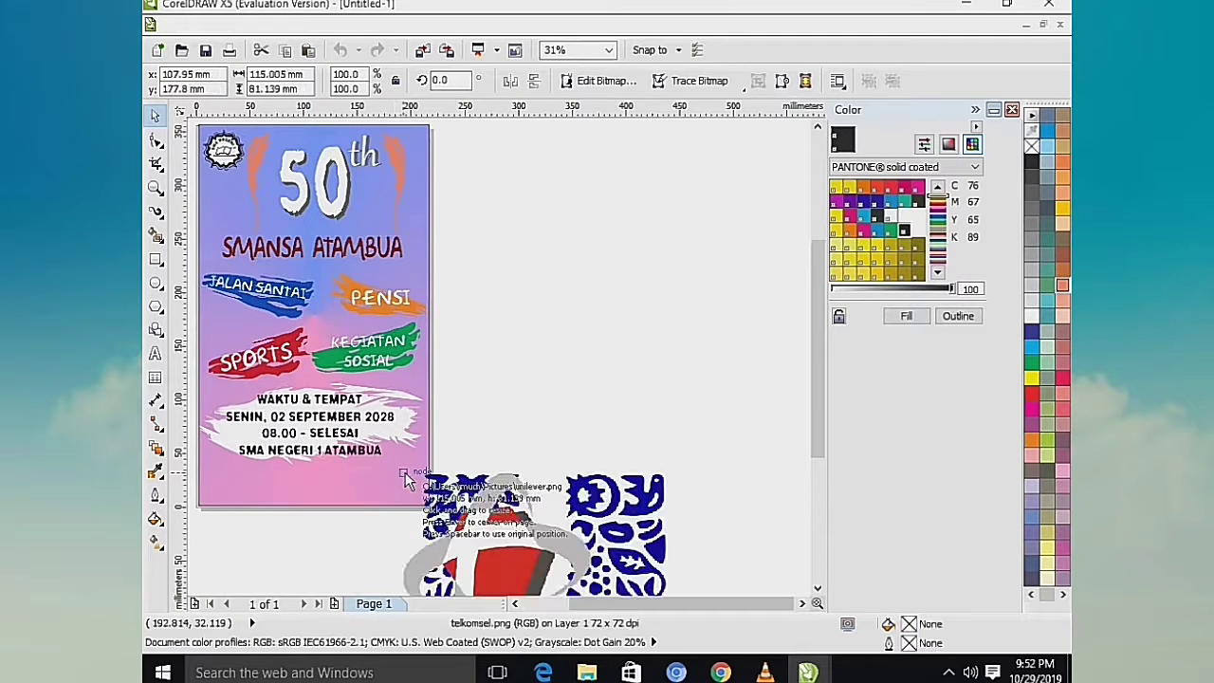
drag(581, 604, 559, 604)
drag(596, 473, 441, 489)
click(498, 533)
Step: Shrink the Telkomsel logo to about 28 × 29 mm and place it to the right of the Dove logo
drag(687, 541, 501, 450)
drag(606, 545, 454, 403)
drag(435, 369, 478, 490)
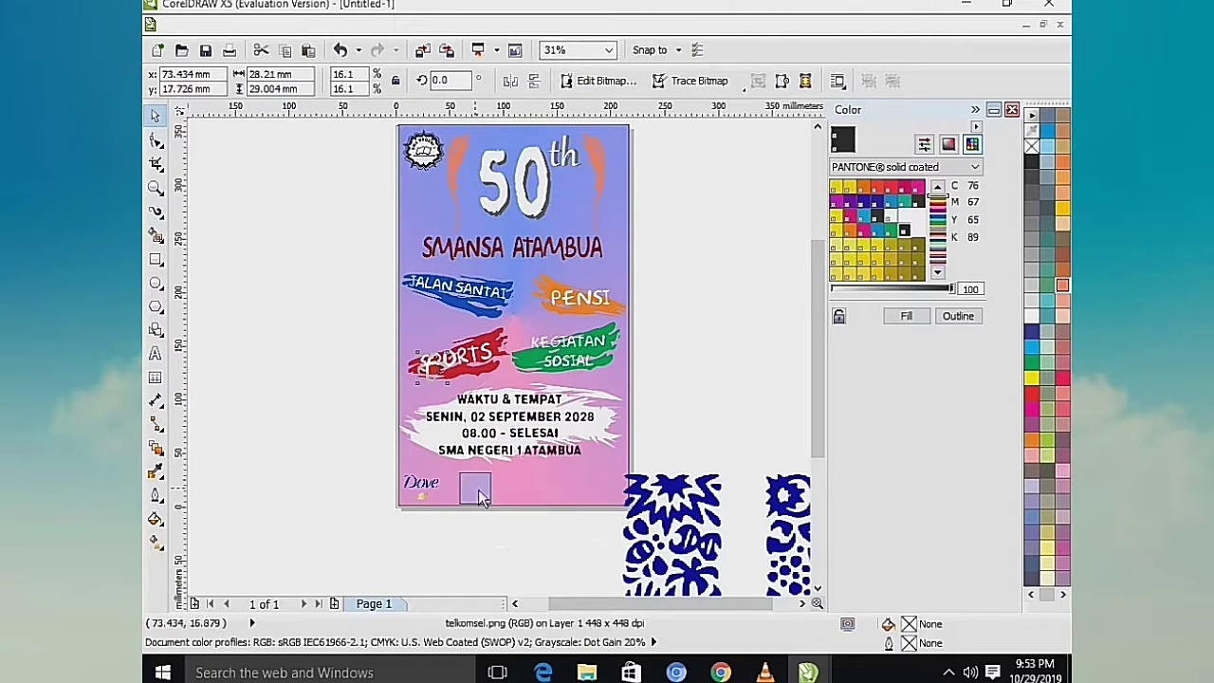
Step: Shrink the Unilever logo to about 23 × 26 mm and place it in the poster's lower-right corner
click(607, 487)
drag(595, 475, 664, 543)
drag(702, 574, 536, 362)
drag(742, 339, 538, 536)
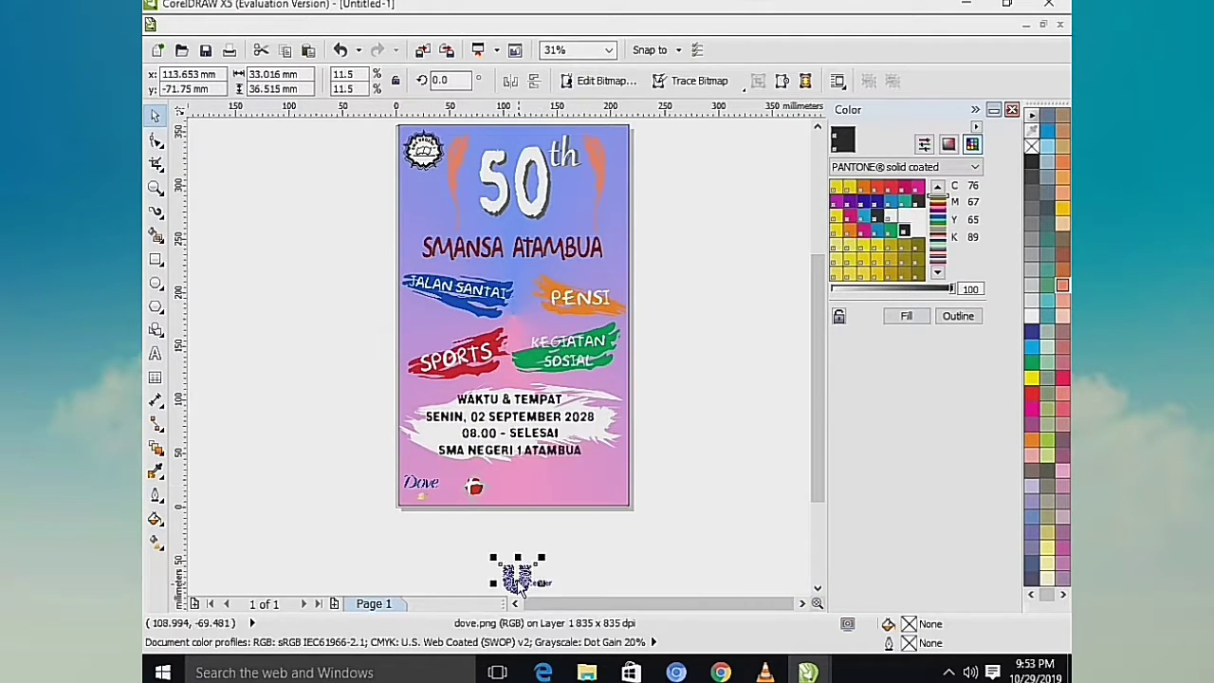
drag(517, 580, 602, 493)
drag(590, 477, 604, 489)
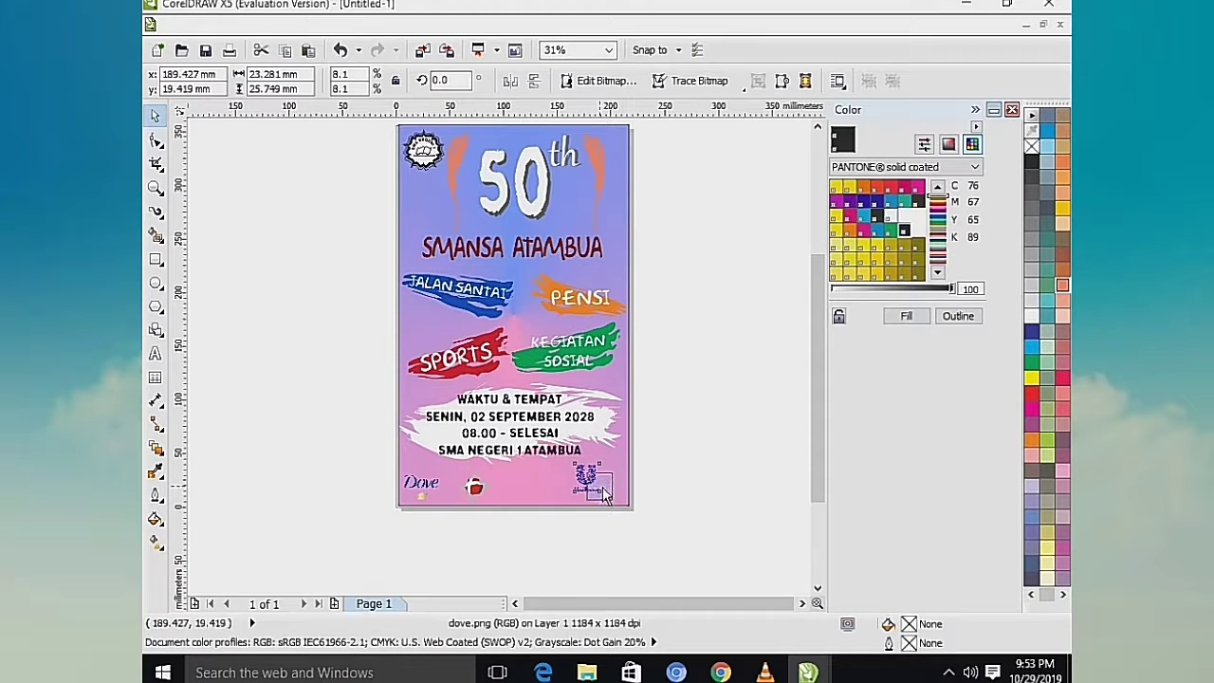
Step: Shift the Telkomsel and Dove logos slightly to the right to even out the row of sponsor logos
drag(476, 488, 490, 500)
click(596, 500)
click(603, 491)
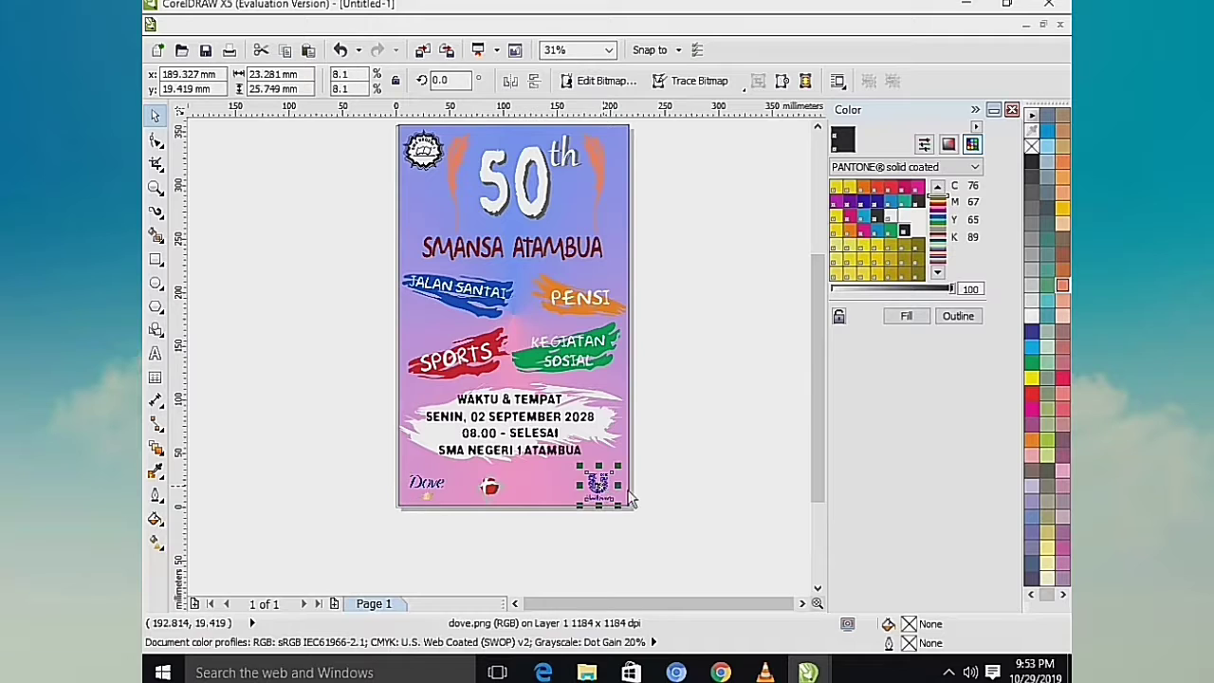
Step: Add the text "TELKOMSEL" in bold Arial 24 pt to the right of the Telkomsel logo
click(155, 353)
click(261, 374)
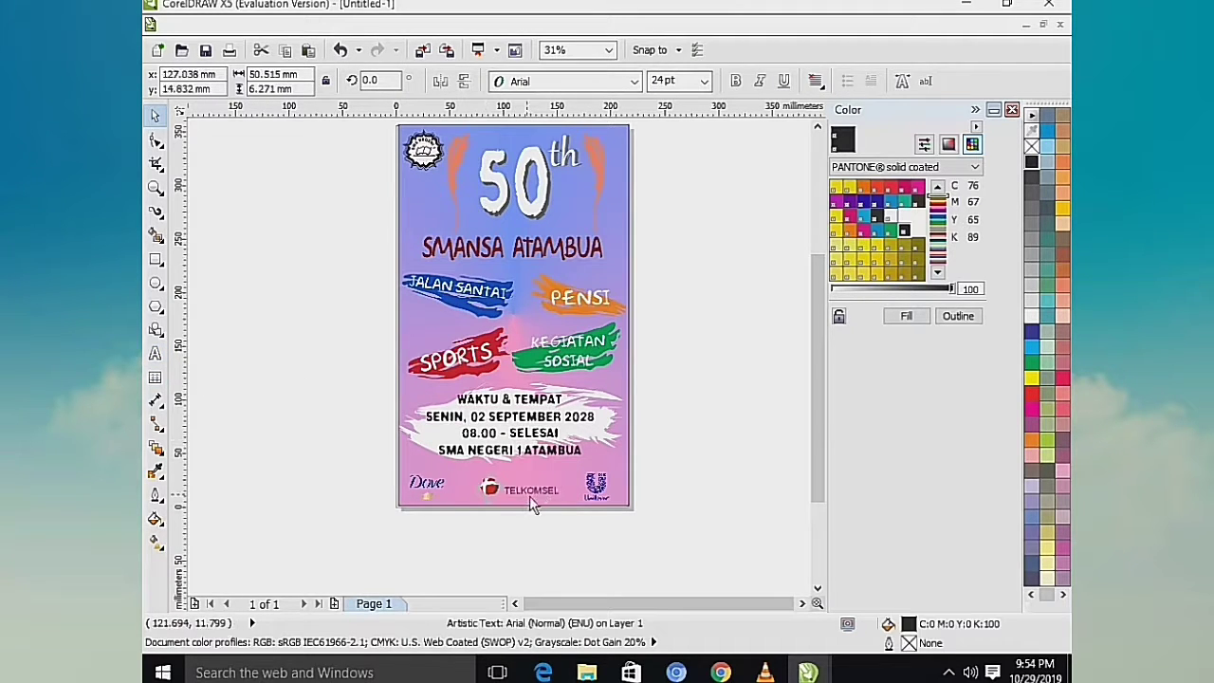
drag(529, 496, 527, 491)
click(736, 82)
click(691, 427)
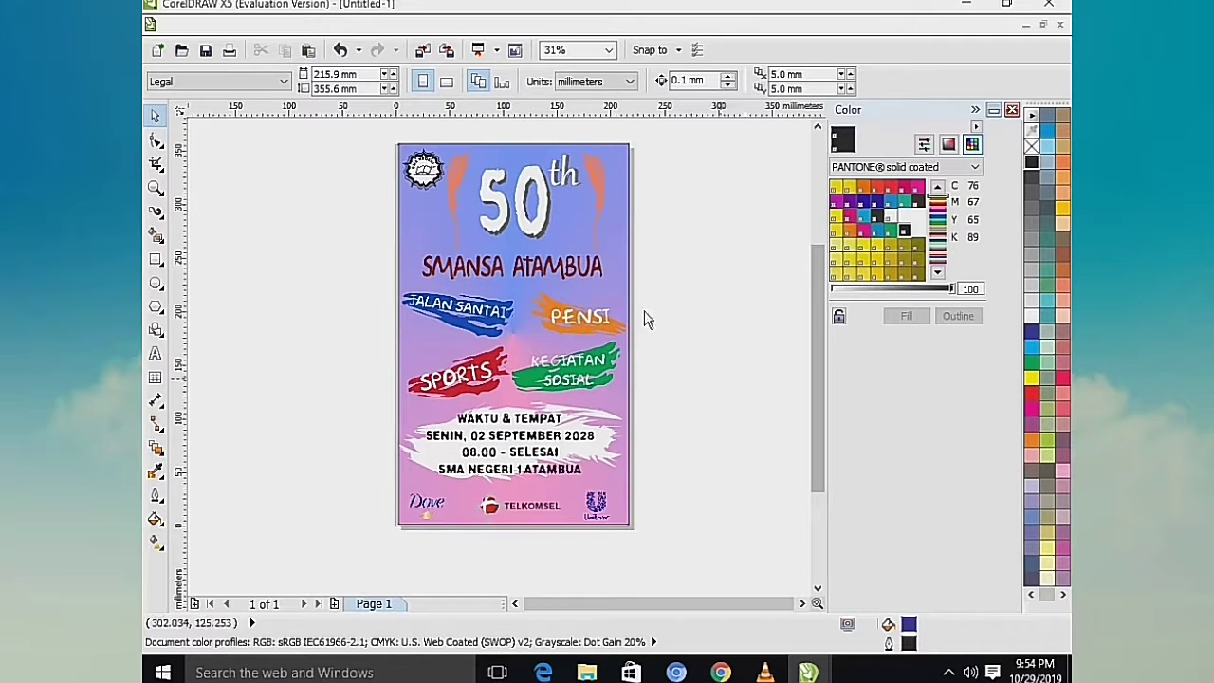
Step: Tilt the "KEGIATAN SOSIAL" and "PENSI" labels so that they follow the slant of their brush strokes
scroll(685, 286, up, 2)
drag(713, 603, 671, 603)
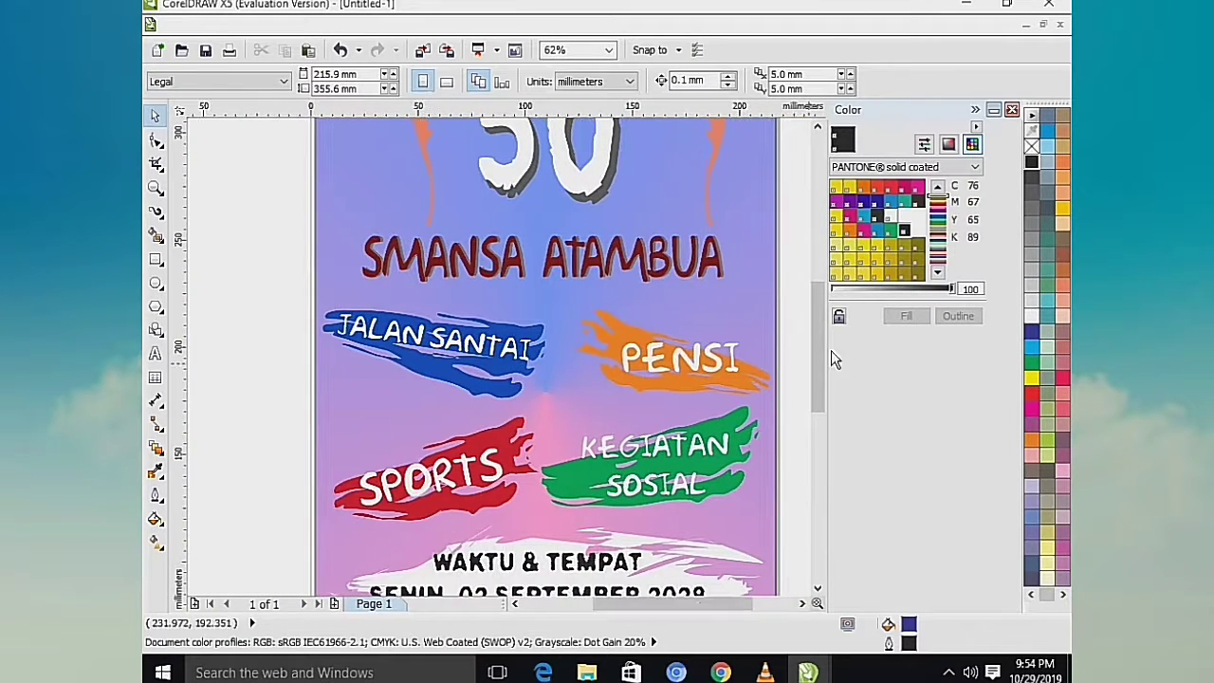
drag(831, 350, 826, 397)
click(656, 332)
click(657, 333)
drag(733, 307, 793, 291)
click(699, 252)
click(698, 251)
click(794, 291)
Step: Fine-tune the size of the Unilever, Telkomsel and Dove logos along the poster's lower edge
mouse_move(670, 601)
mouse_down()
mouse_move(693, 598)
mouse_move(665, 602)
mouse_up()
drag(820, 375, 821, 401)
click(728, 462)
drag(756, 492, 744, 473)
click(602, 465)
click(519, 464)
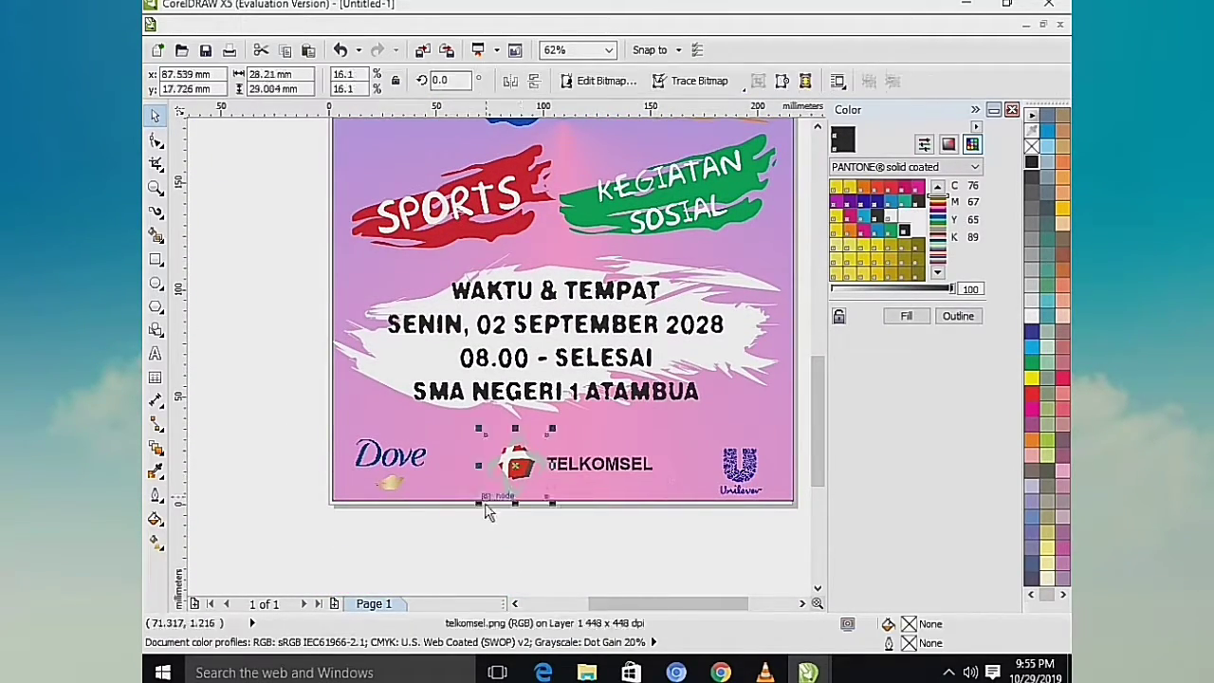
drag(485, 506, 493, 498)
click(390, 457)
drag(433, 496, 429, 491)
click(569, 546)
Step: Save the drawing as "Poster HUT SMANSA" in CDR format in the Documents folder
mouse_move(821, 465)
mouse_down()
mouse_move(829, 328)
mouse_move(823, 356)
mouse_up()
click(205, 50)
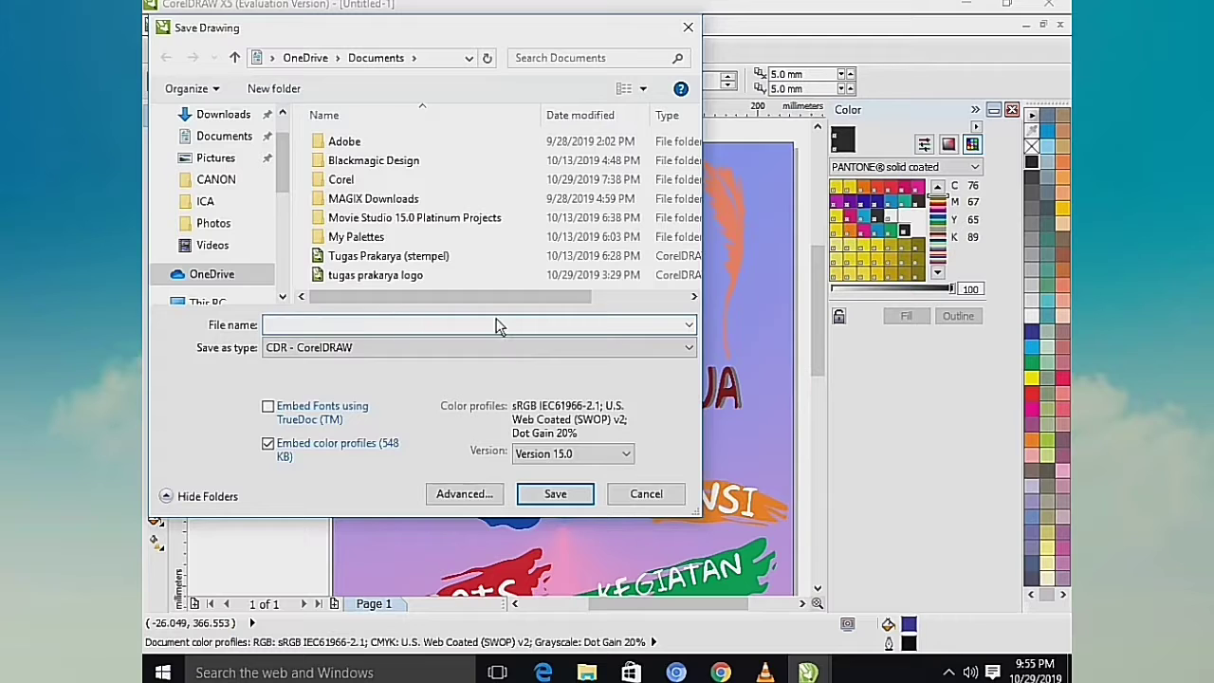
text(Poster HUT SMANSA)
click(556, 493)
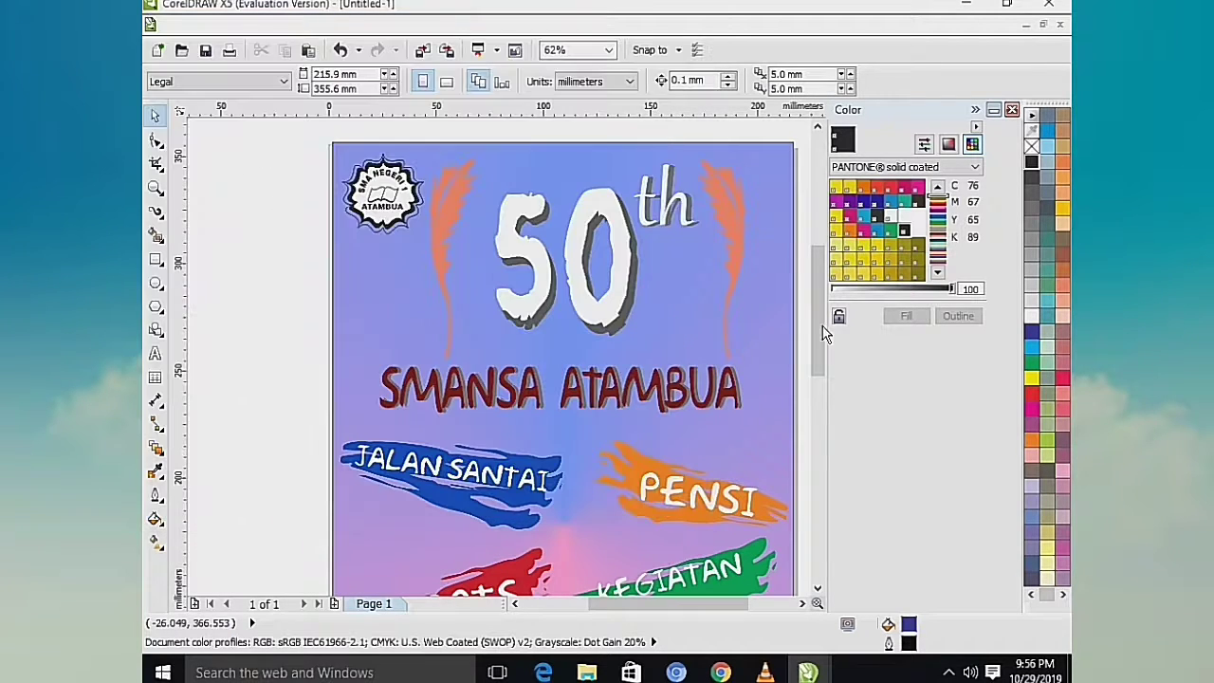
drag(821, 334, 822, 418)
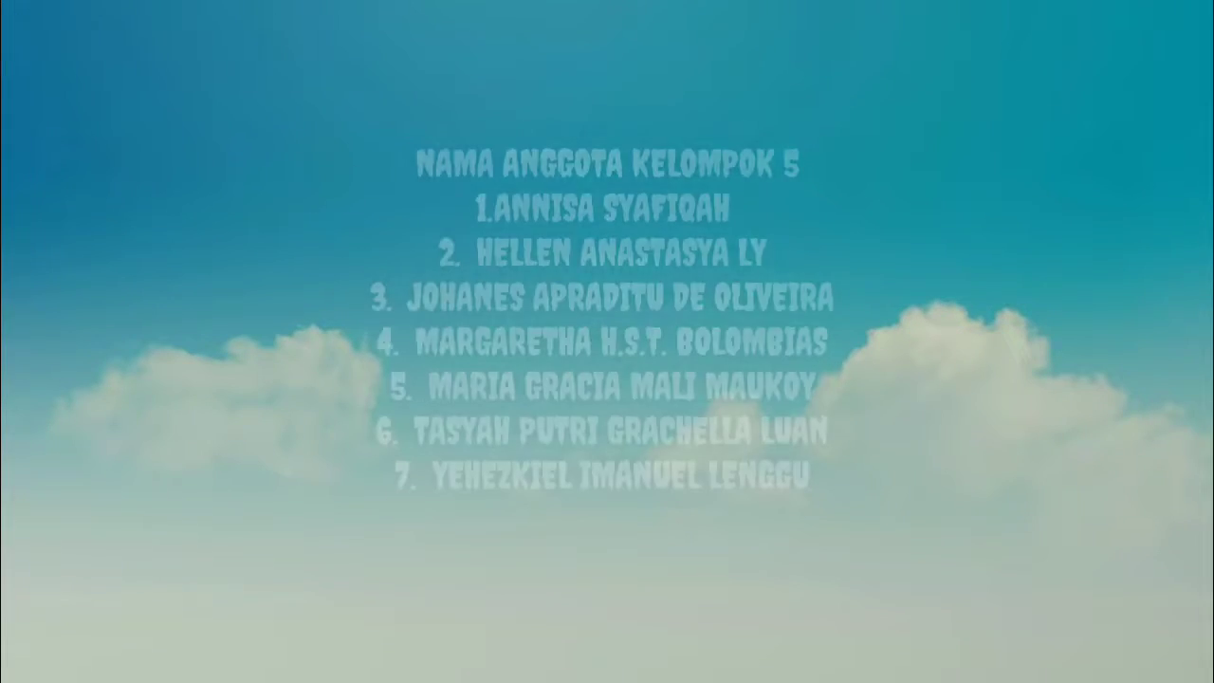